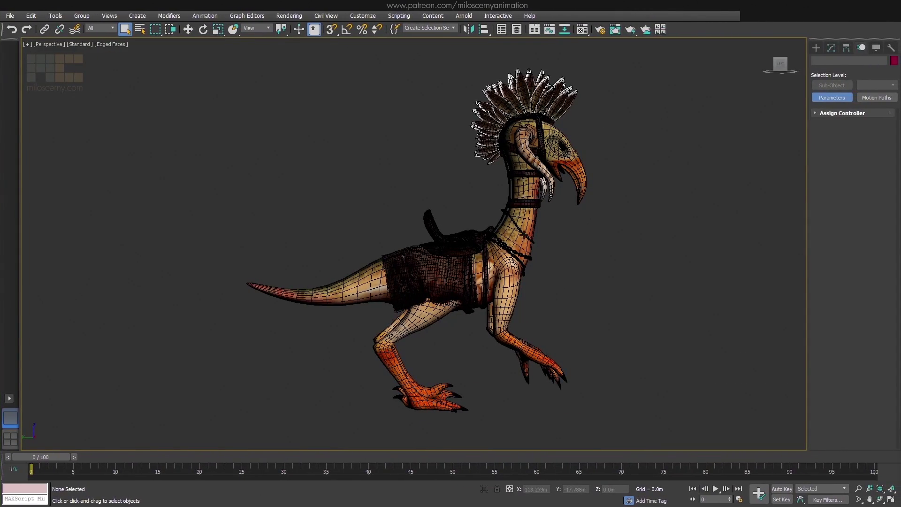
Inspect the upper and lower neck chains from several angles, then clear the selection.
{"action": "left_click", "coordinate": [523, 233]}
{"action": "scroll", "coordinate": [509, 247], "scroll_direction": "up", "scroll_amount": 6}
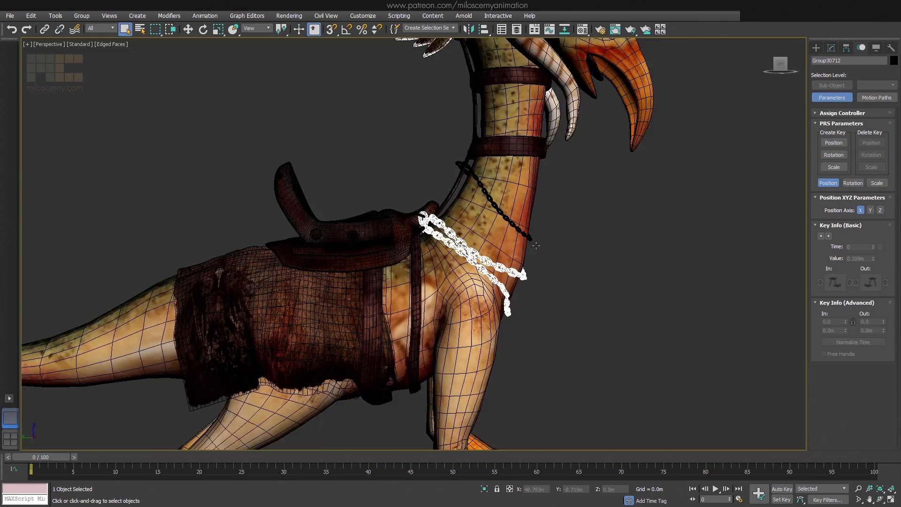
{"action": "left_click", "coordinate": [506, 215]}
{"action": "scroll", "coordinate": [507, 219], "scroll_direction": "up", "scroll_amount": 1}
{"action": "scroll", "coordinate": [507, 219], "scroll_direction": "down", "scroll_amount": 2}
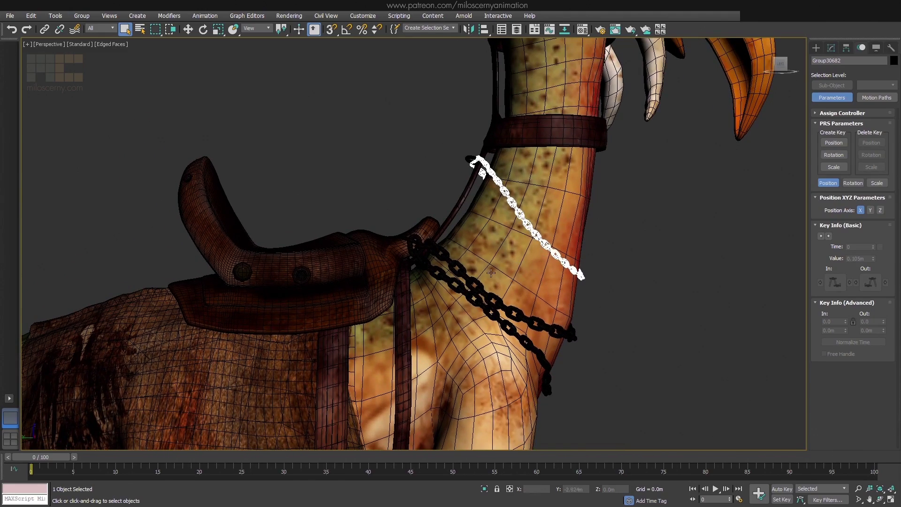
{"action": "left_click", "coordinate": [491, 272]}
{"action": "middle_click_drag", "start_coordinate": [471, 289], "coordinate": [527, 266], "text": "alt"}
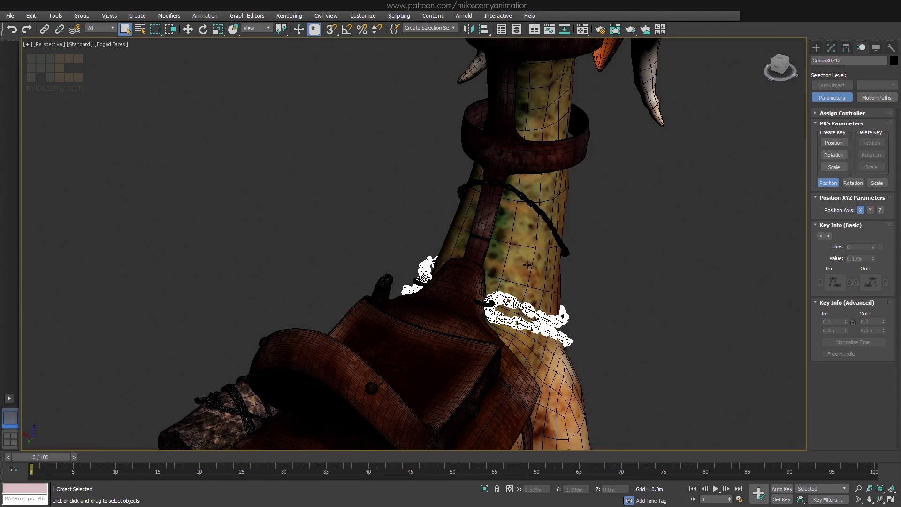
{"action": "left_click", "coordinate": [528, 205]}
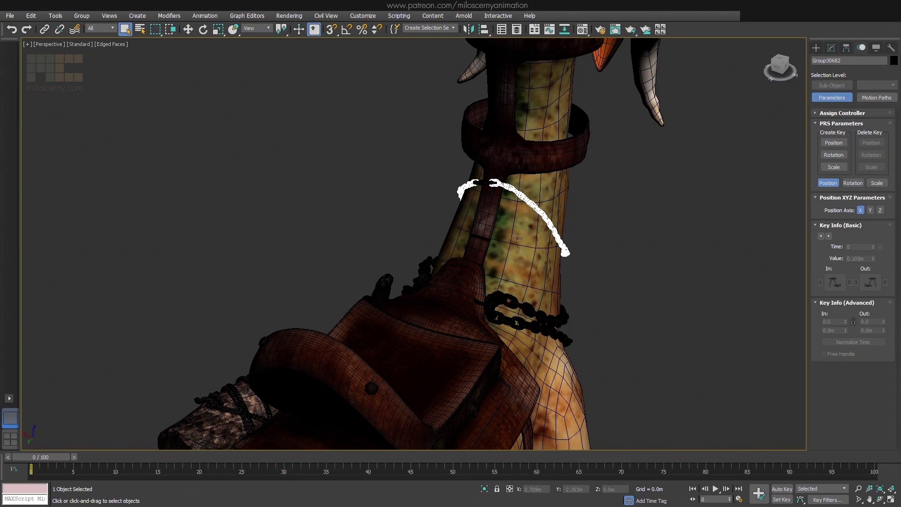
{"action": "left_click", "coordinate": [498, 300]}
{"action": "middle_click_drag", "start_coordinate": [498, 299], "coordinate": [551, 276], "text": "alt"}
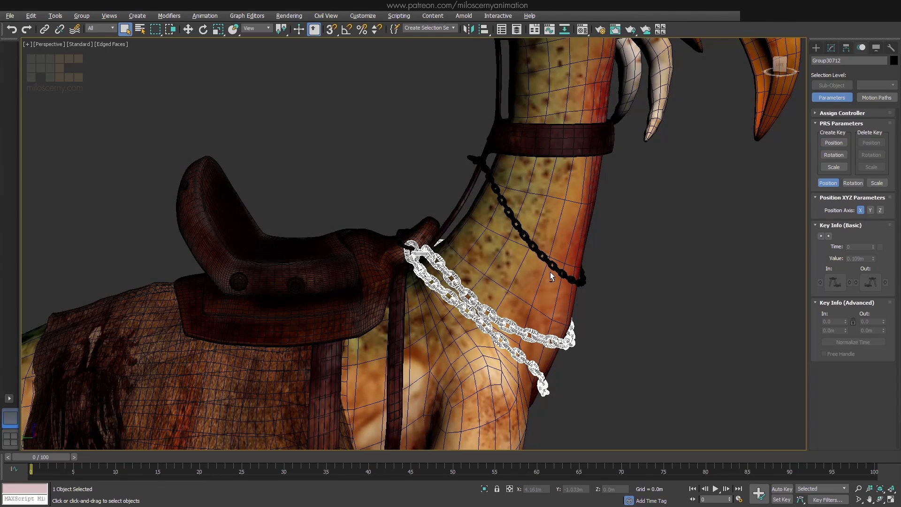
{"action": "left_click", "coordinate": [619, 274]}
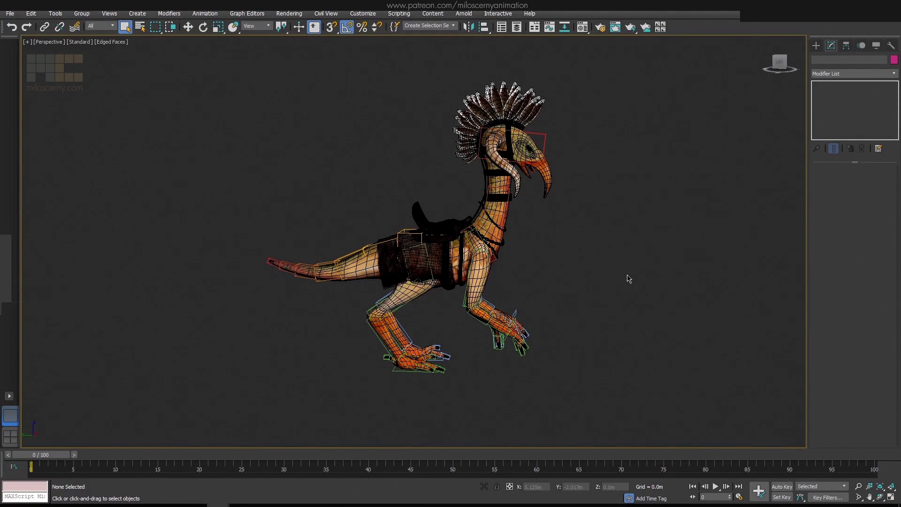
Hide the feathers, horn, metal_cage and others layers plus the saddle cloth Plane001.
{"action": "left_click", "coordinate": [517, 27]}
{"action": "left_click", "coordinate": [650, 163]}
{"action": "left_click", "coordinate": [666, 172]}
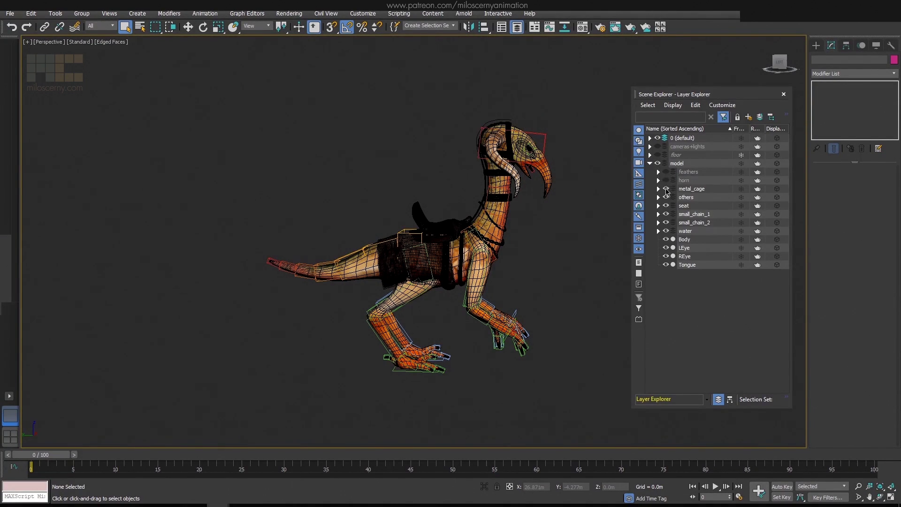
{"action": "left_click", "coordinate": [666, 180]}
{"action": "left_click", "coordinate": [666, 189]}
{"action": "left_click", "coordinate": [666, 197]}
{"action": "left_click", "coordinate": [658, 206]}
{"action": "left_click", "coordinate": [666, 214]}
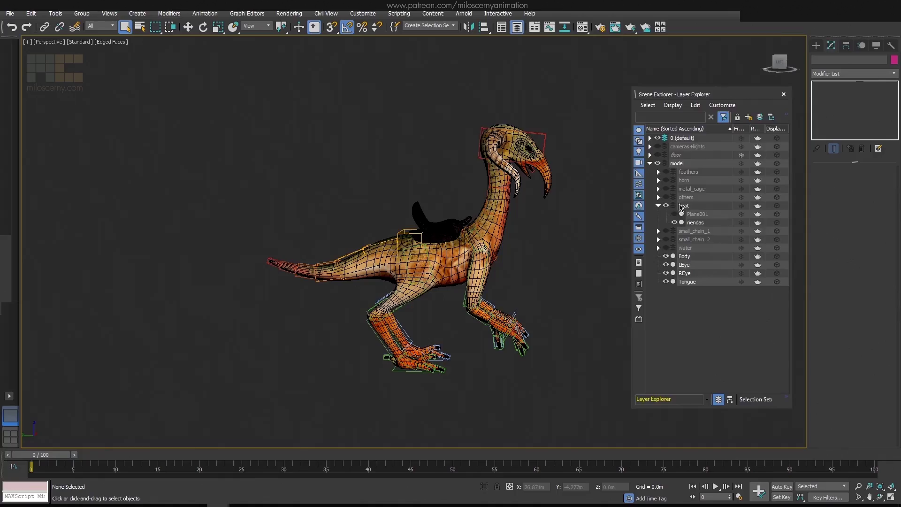
{"action": "left_click", "coordinate": [783, 94]}
In wireframe, add a CAT bone off the spine and move it up onto the saddle.
{"action": "scroll", "coordinate": [451, 234], "scroll_direction": "up", "scroll_amount": 8}
{"action": "middle_click_drag", "start_coordinate": [422, 282], "coordinate": [543, 235]}
{"action": "left_click", "coordinate": [459, 263]}
{"action": "key", "text": "F3"}
{"action": "left_click", "coordinate": [563, 260]}
{"action": "left_click", "coordinate": [835, 258]}
{"action": "scroll", "coordinate": [590, 303], "scroll_direction": "up", "scroll_amount": 3}
{"action": "key", "text": "w"}
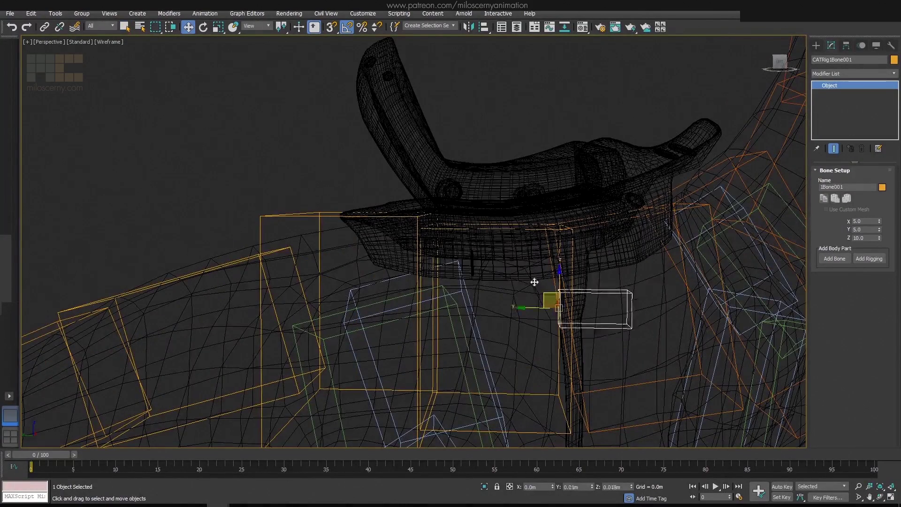
{"action": "left_click_drag", "start_coordinate": [547, 298], "coordinate": [428, 174]}
Resize the new bone's X/Y/Z so it lies along the length of the saddle.
{"action": "key", "text": "l"}
{"action": "scroll", "coordinate": [446, 211], "scroll_direction": "up", "scroll_amount": 8}
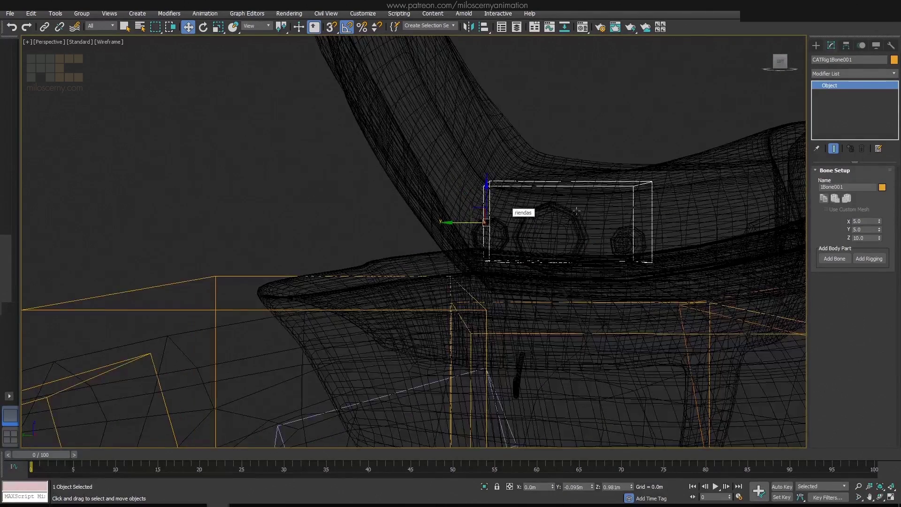
{"action": "key", "text": "p"}
{"action": "middle_click_drag", "start_coordinate": [540, 221], "coordinate": [890, 241], "text": "alt"}
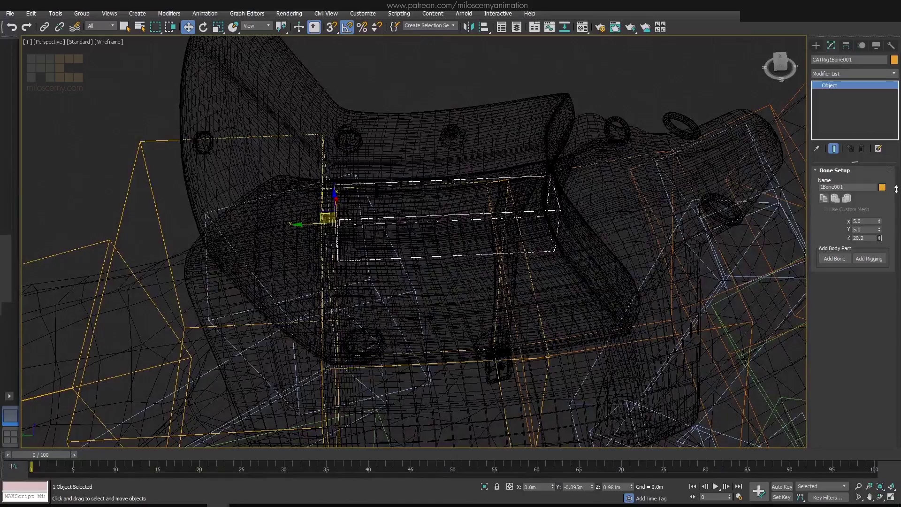
{"action": "middle_click_drag", "start_coordinate": [896, 189], "coordinate": [636, 230], "text": "alt"}
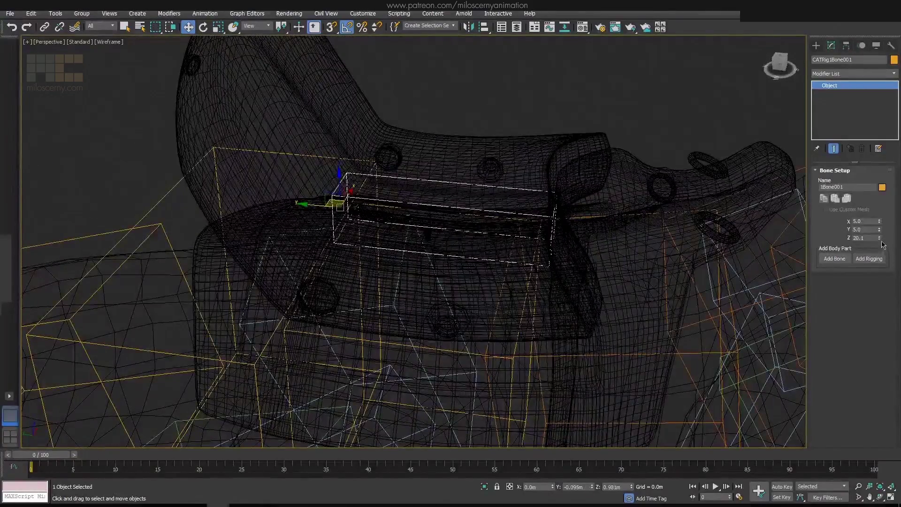
{"action": "middle_click_drag", "start_coordinate": [221, 212], "coordinate": [328, 204], "text": "alt"}
{"action": "left_click_drag", "start_coordinate": [879, 221], "coordinate": [879, 207]}
{"action": "key", "text": "F3"}
{"action": "middle_click_drag", "start_coordinate": [751, 140], "coordinate": [755, 230], "text": "alt"}
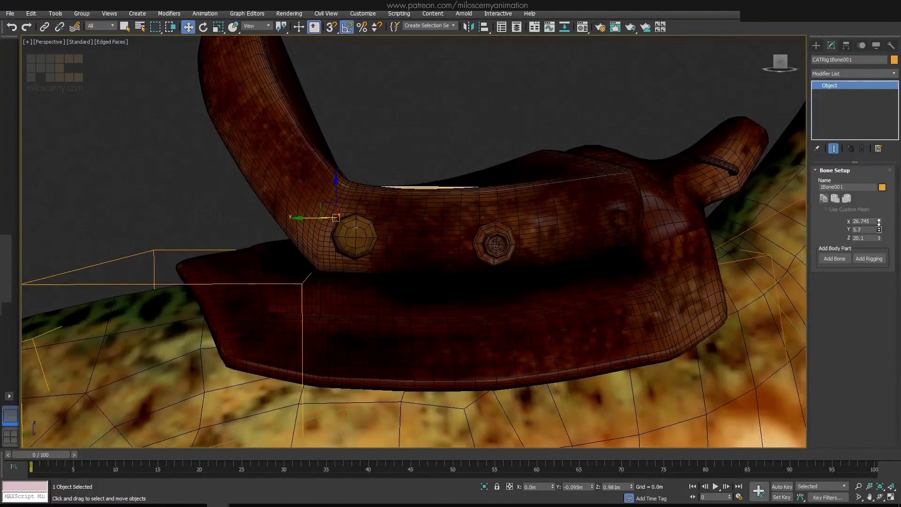
{"action": "key", "text": "F3"}
{"action": "left_click_drag", "start_coordinate": [879, 228], "coordinate": [880, 214]}
{"action": "mouse_move", "coordinate": [540, 225]}
{"action": "middle_mouse_down", "text": "alt"}
{"action": "mouse_move", "coordinate": [544, 178]}
{"action": "mouse_move", "coordinate": [553, 244]}
{"action": "mouse_move", "coordinate": [561, 220]}
{"action": "mouse_move", "coordinate": [573, 230]}
{"action": "mouse_move", "coordinate": [597, 221]}
{"action": "mouse_move", "coordinate": [601, 203]}
{"action": "mouse_move", "coordinate": [533, 281]}
{"action": "mouse_move", "coordinate": [533, 234]}
{"action": "middle_mouse_up", "text": "alt"}
{"action": "key", "text": "F3"}
{"action": "key", "text": "F3"}
Add a child bone to the saddle bone chain.
{"action": "left_click", "coordinate": [834, 258]}
{"action": "key", "text": "e"}
{"action": "left_click_drag", "start_coordinate": [529, 232], "coordinate": [531, 228]}
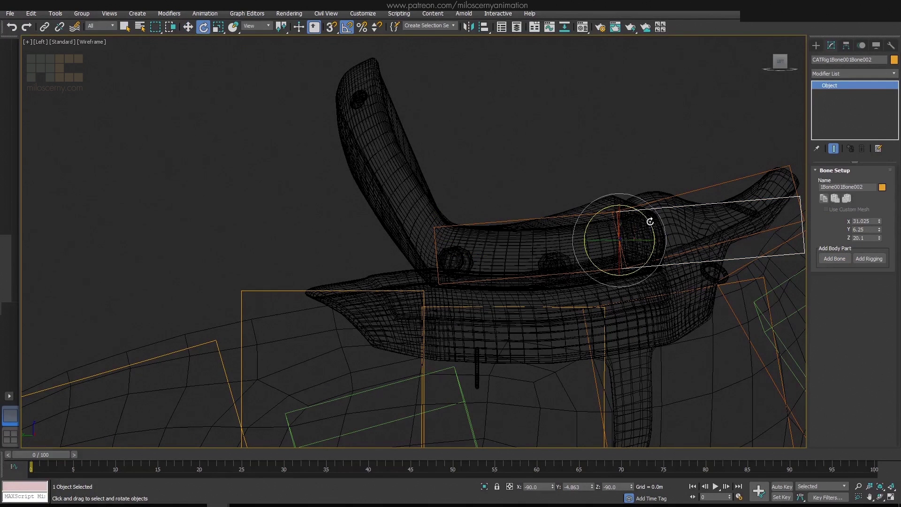
{"action": "key", "text": "w"}
{"action": "key", "text": "alt+a"}
{"action": "left_click", "coordinate": [509, 228]}
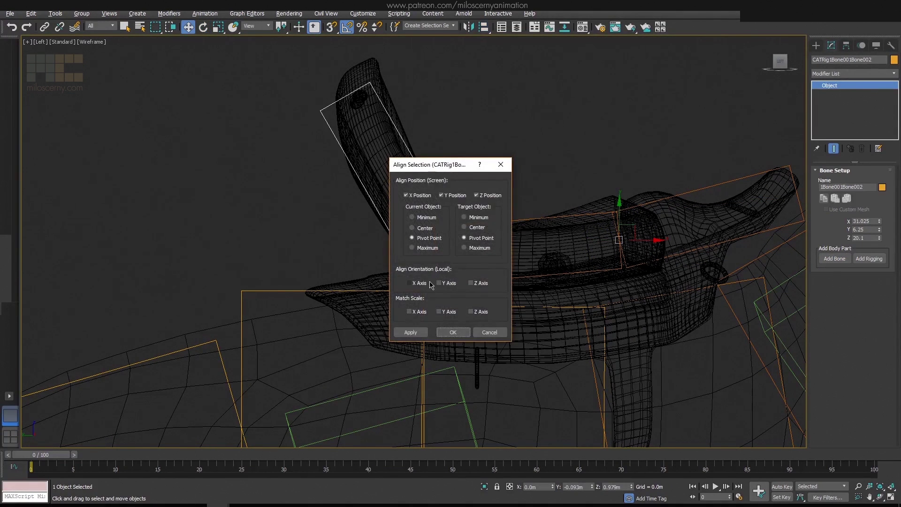
{"action": "left_click", "coordinate": [489, 332]}
Rotate the new bone so it angles up along the saddle's seat back.
{"action": "middle_click_drag", "start_coordinate": [469, 281], "coordinate": [503, 297]}
{"action": "key", "text": "e"}
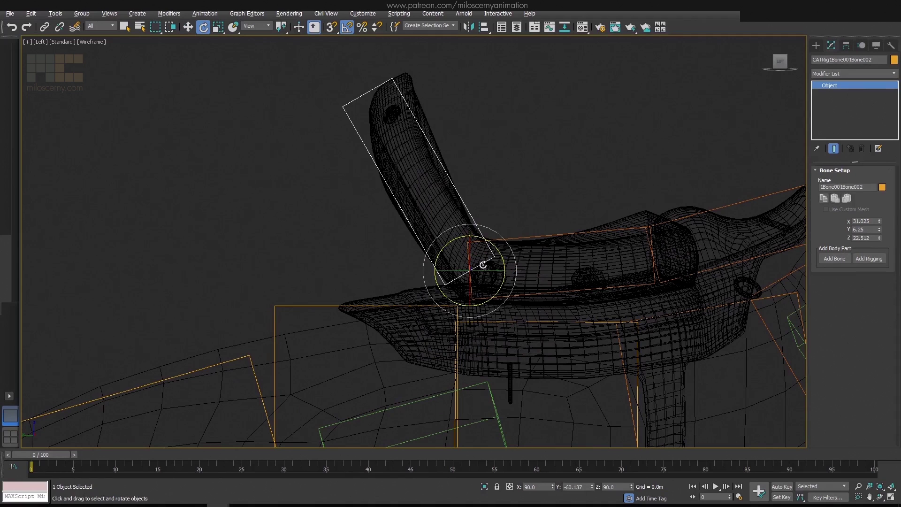
{"action": "left_click_drag", "start_coordinate": [478, 237], "coordinate": [513, 194]}
{"action": "left_click", "coordinate": [513, 194]}
{"action": "key", "text": "ctrl+z"}
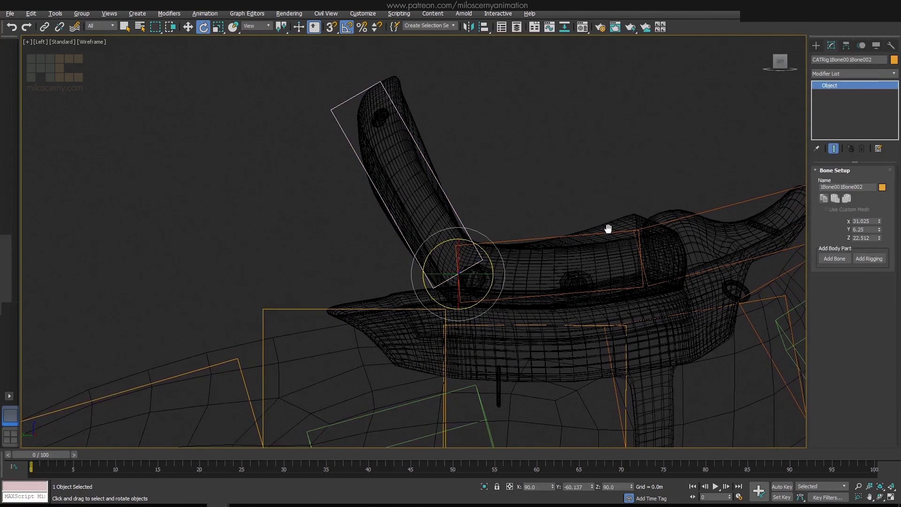
{"action": "middle_click_drag", "start_coordinate": [547, 235], "coordinate": [537, 244]}
Name the saddle bones Seat1, Seat2 and SeatBack.
{"action": "left_click", "coordinate": [536, 244]}
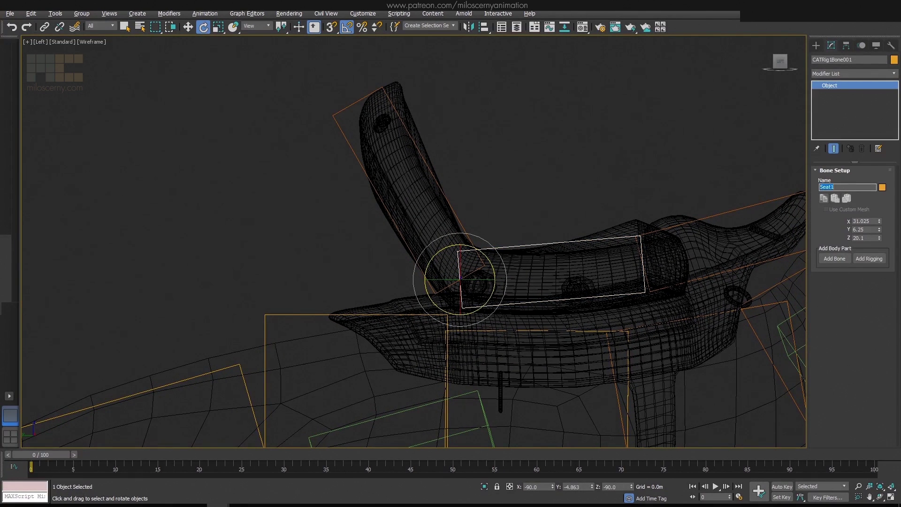
{"action": "left_click", "coordinate": [772, 209]}
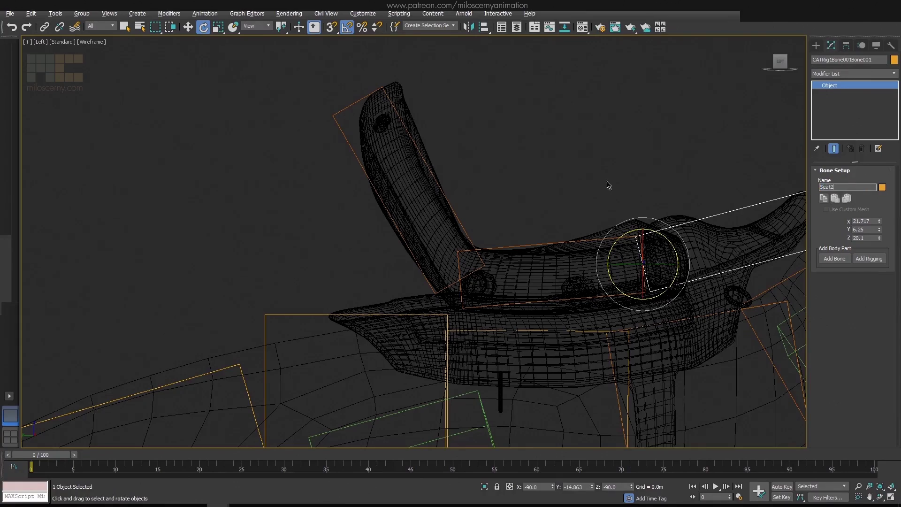
{"action": "left_click", "coordinate": [358, 111]}
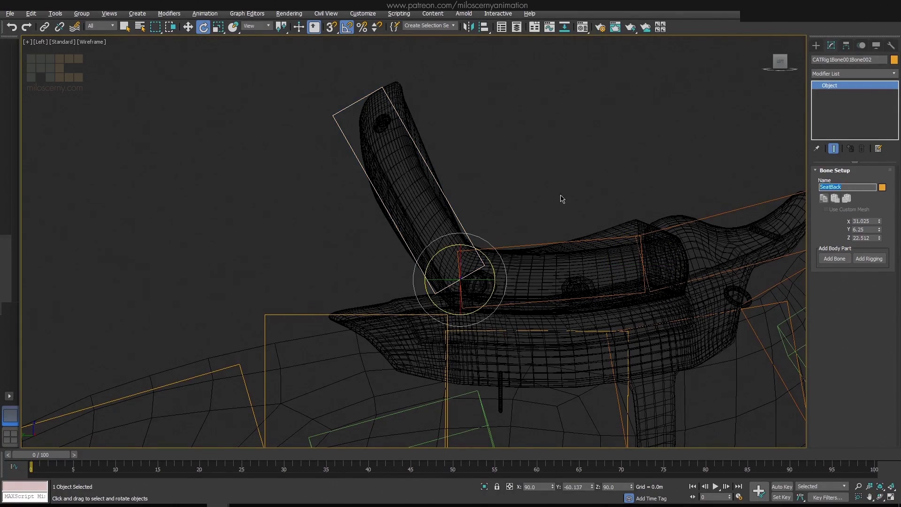
Select CATRigPelvis and position its new bone under the saddle.
{"action": "scroll", "coordinate": [560, 199], "scroll_direction": "down", "scroll_amount": 5}
{"action": "middle_click_drag", "start_coordinate": [529, 191], "coordinate": [538, 171], "text": "alt"}
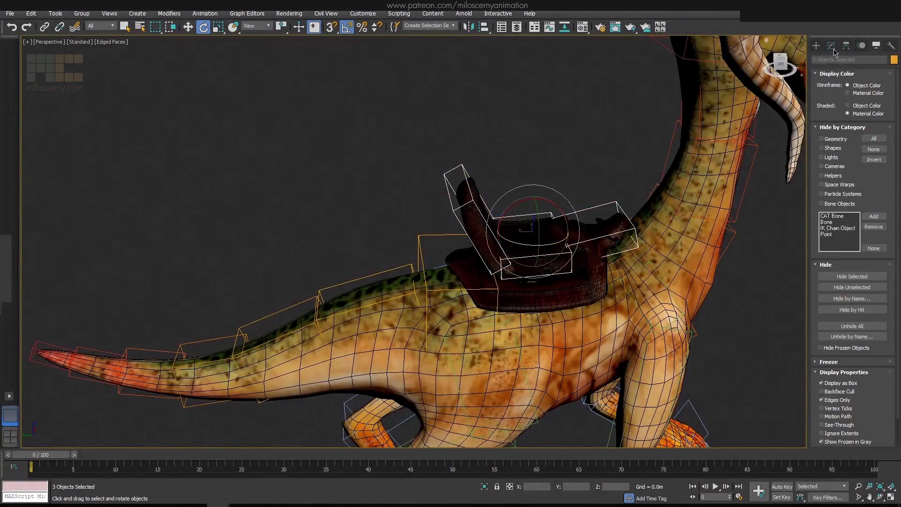
{"action": "left_click", "coordinate": [831, 45]}
{"action": "mouse_move", "coordinate": [488, 221]}
{"action": "middle_mouse_down", "text": "alt"}
{"action": "mouse_move", "coordinate": [479, 225]}
{"action": "mouse_move", "coordinate": [499, 227]}
{"action": "middle_mouse_up", "text": "alt"}
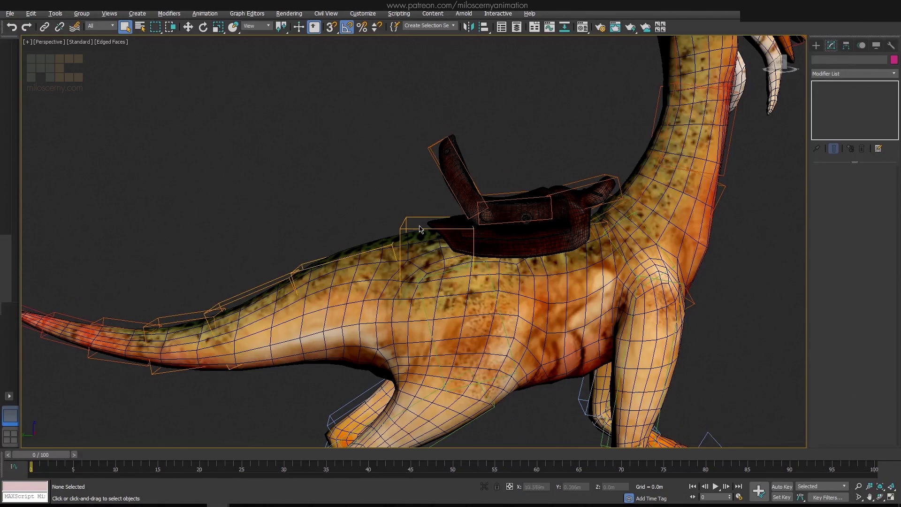
{"action": "left_click", "coordinate": [414, 231]}
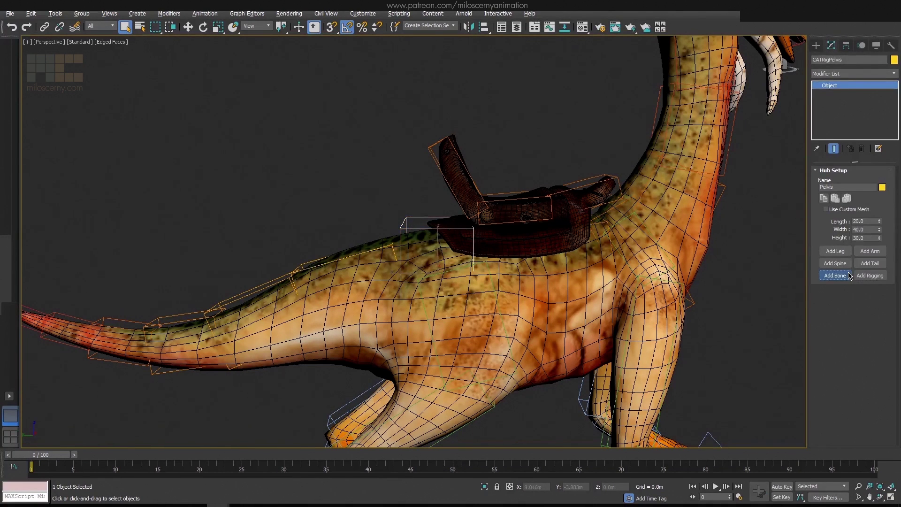
{"action": "key", "text": "F3"}
{"action": "scroll", "coordinate": [428, 248], "scroll_direction": "up", "scroll_amount": 3}
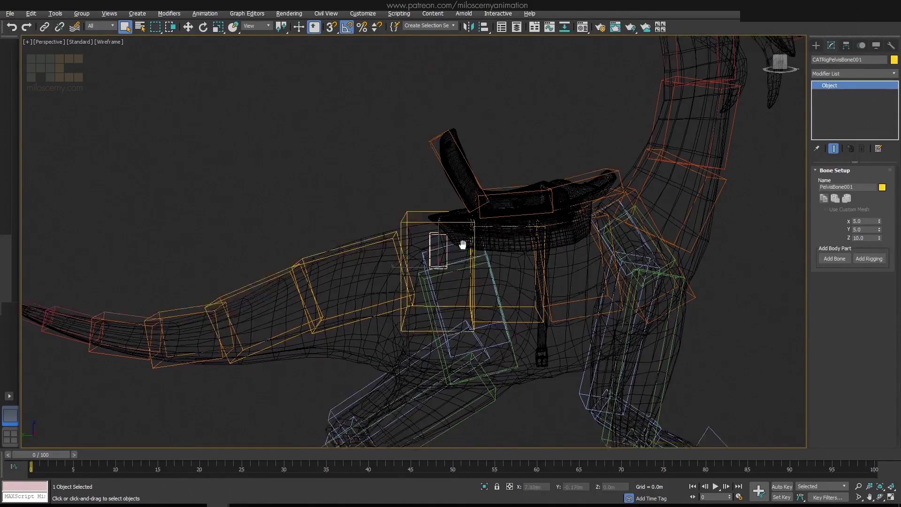
{"action": "key", "text": "w"}
{"action": "middle_click_drag", "start_coordinate": [425, 256], "coordinate": [424, 260], "text": "alt"}
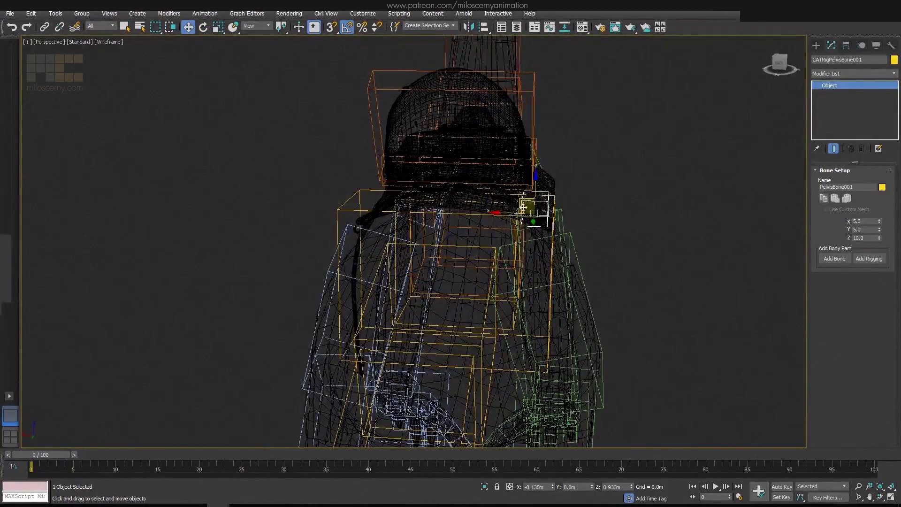
{"action": "middle_click_drag", "start_coordinate": [524, 207], "coordinate": [511, 174], "text": "alt"}
{"action": "mouse_move", "coordinate": [612, 223]}
{"action": "middle_mouse_down", "text": "alt"}
{"action": "mouse_move", "coordinate": [601, 221]}
{"action": "mouse_move", "coordinate": [610, 202]}
{"action": "mouse_move", "coordinate": [606, 218]}
{"action": "middle_mouse_up", "text": "alt"}
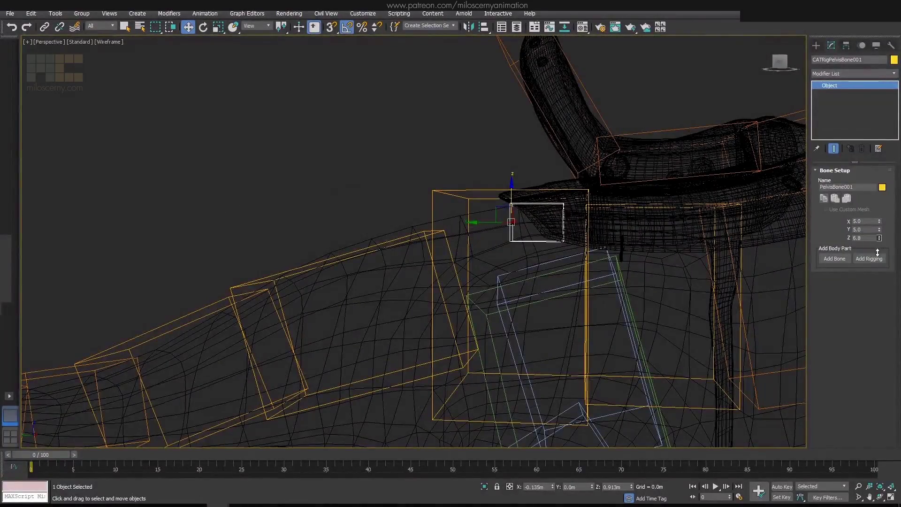
{"action": "mouse_move", "coordinate": [513, 226]}
{"action": "middle_mouse_down", "text": "alt"}
{"action": "mouse_move", "coordinate": [530, 221]}
{"action": "mouse_move", "coordinate": [507, 228]}
{"action": "middle_mouse_up", "text": "alt"}
Add a child bone, lengthen it to 13.105 and tilt it forward along the strap.
{"action": "left_click", "coordinate": [834, 259]}
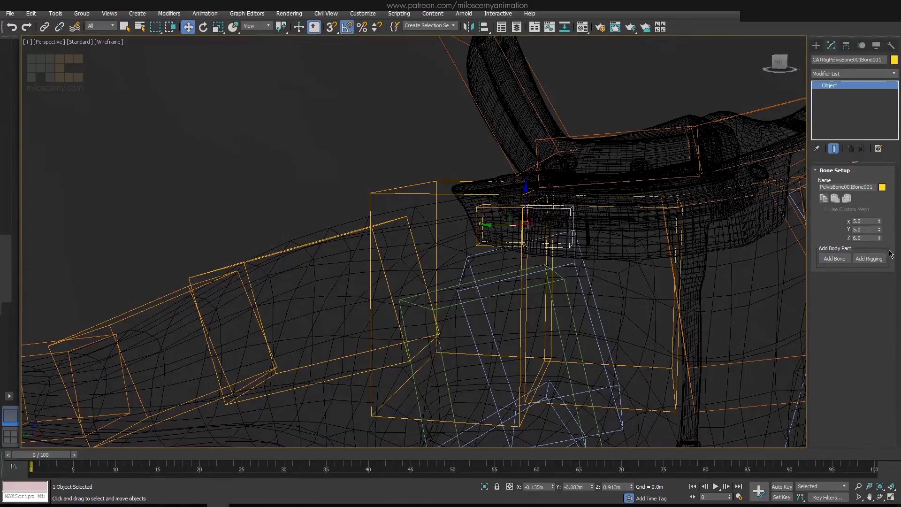
{"action": "middle_click_drag", "start_coordinate": [301, 220], "coordinate": [802, 265], "text": "alt"}
{"action": "key", "text": "e"}
{"action": "key", "text": "F3"}
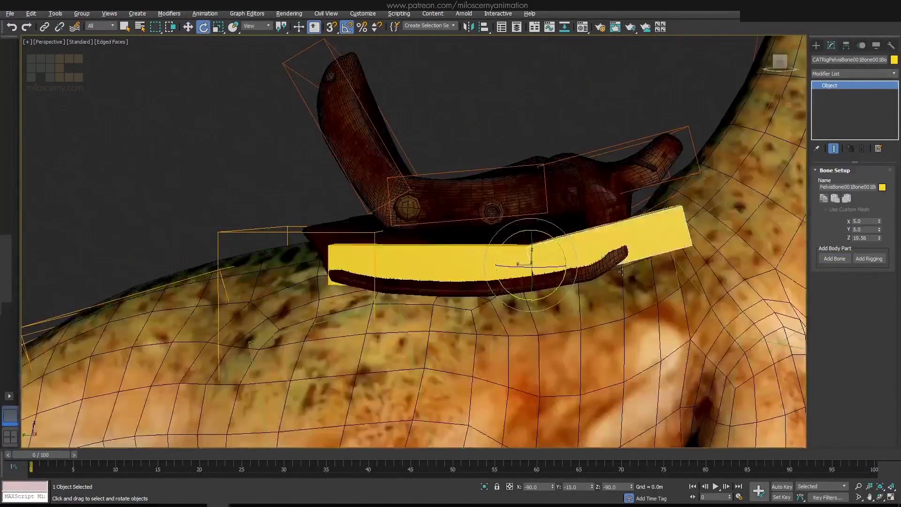
{"action": "middle_click_drag", "start_coordinate": [610, 258], "coordinate": [640, 260], "text": "alt"}
{"action": "key", "text": "Page_Up"}
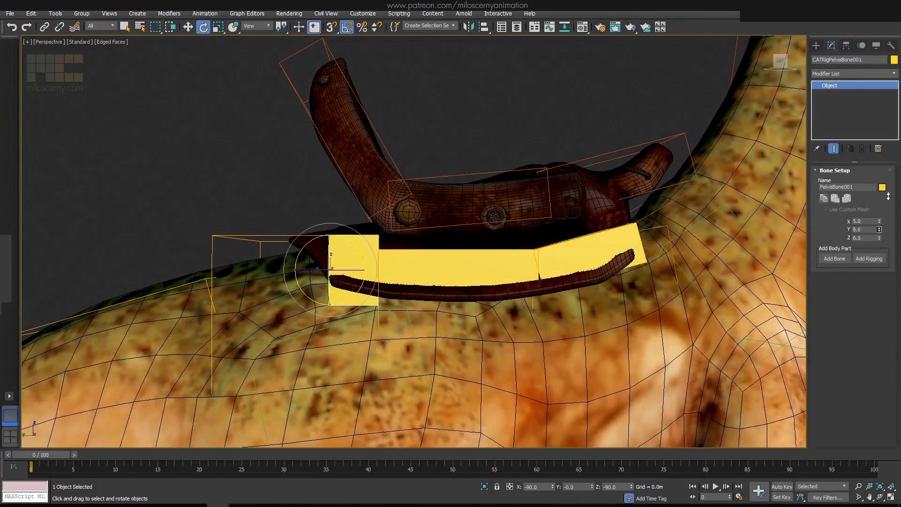
{"action": "left_click", "coordinate": [477, 253]}
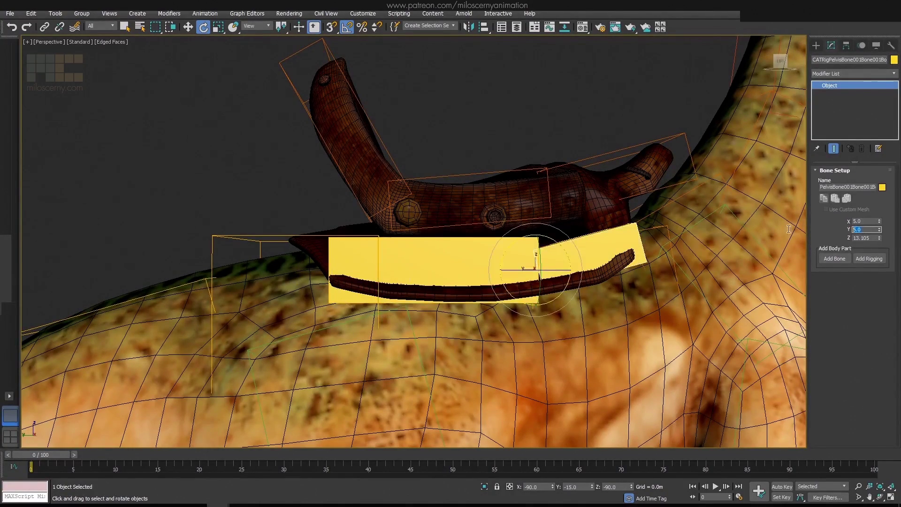
Add another bone to the CAT pelvis hub and select the pelvis bone under the saddle.
{"action": "middle_click_drag", "start_coordinate": [477, 253], "coordinate": [497, 254], "text": "alt"}
{"action": "key", "text": "F3"}
{"action": "left_click", "coordinate": [570, 253]}
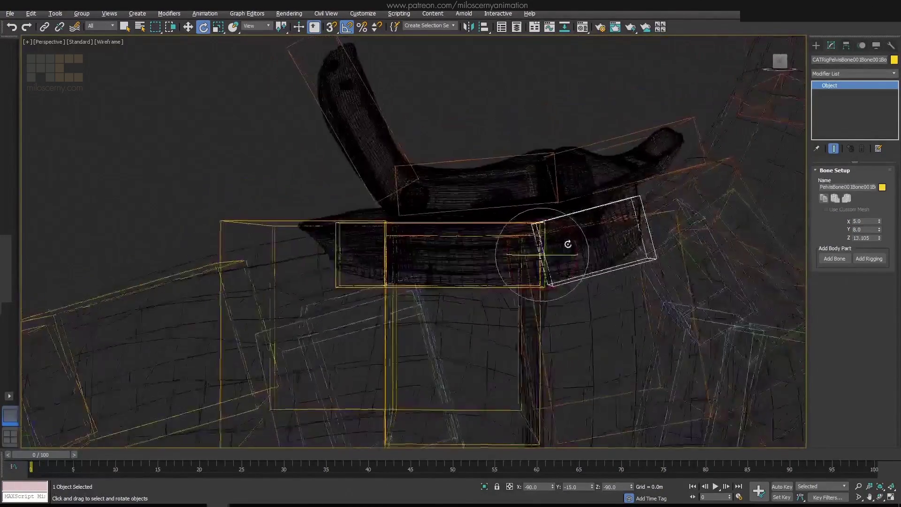
{"action": "middle_click_drag", "start_coordinate": [573, 256], "coordinate": [498, 234], "text": "alt"}
{"action": "left_click", "coordinate": [338, 196]}
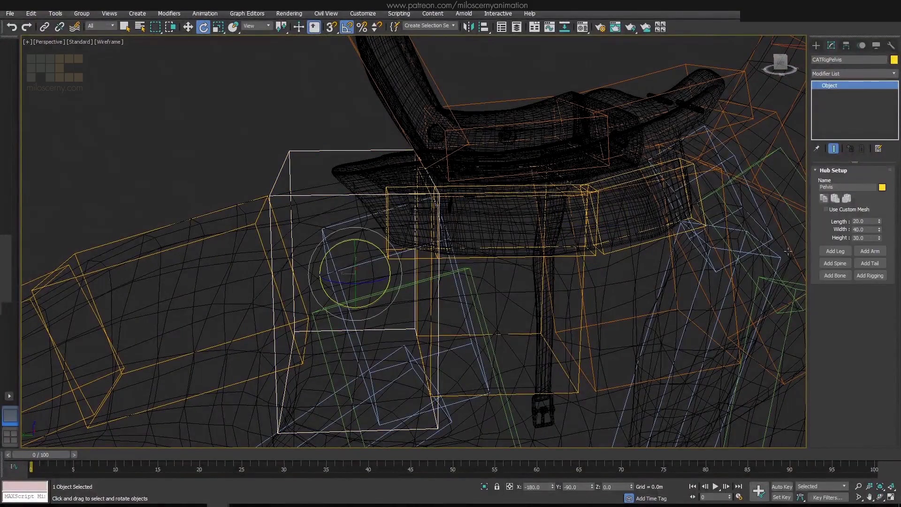
{"action": "left_click", "coordinate": [836, 276]}
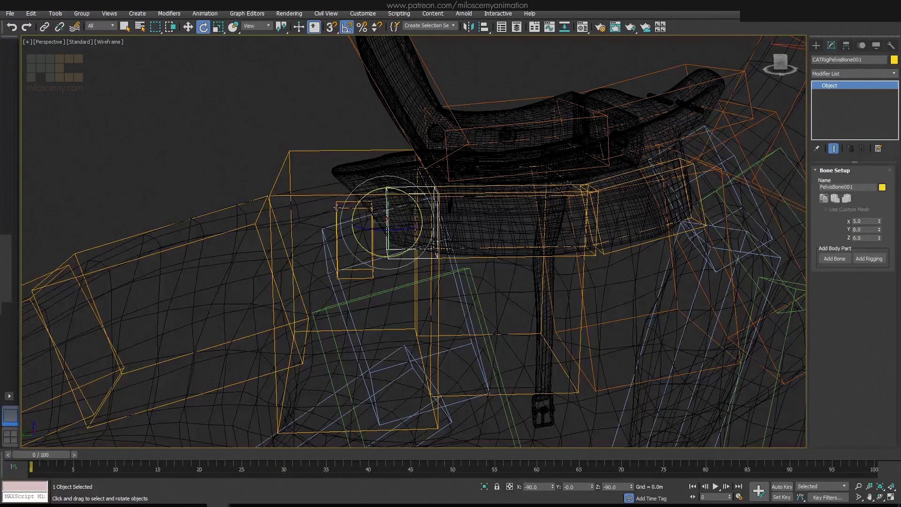
{"action": "left_click", "coordinate": [336, 207]}
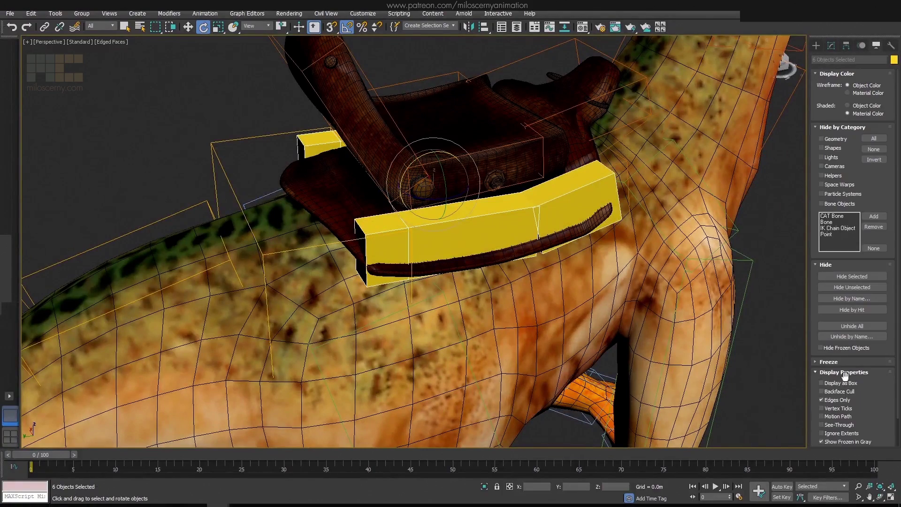
{"action": "key", "text": "ctrl+d"}
{"action": "middle_click_drag", "start_coordinate": [610, 263], "coordinate": [655, 241]}
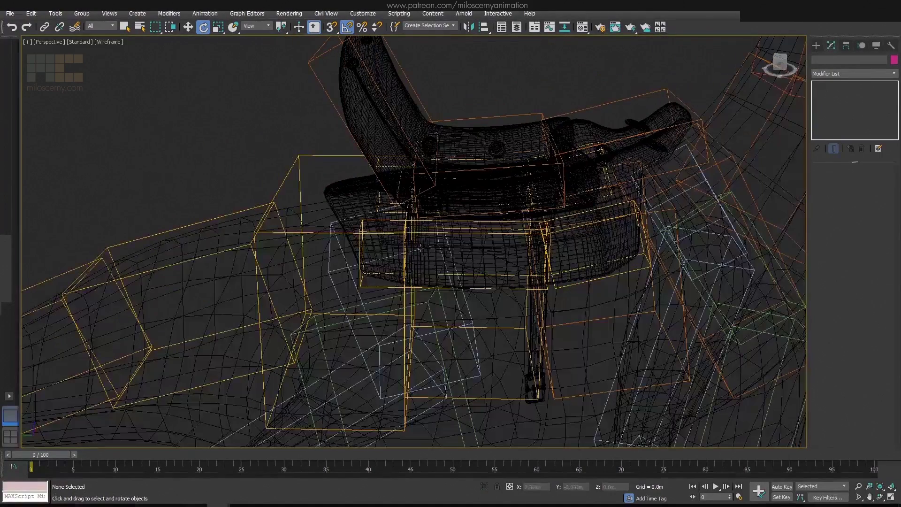
{"action": "left_click", "coordinate": [361, 225]}
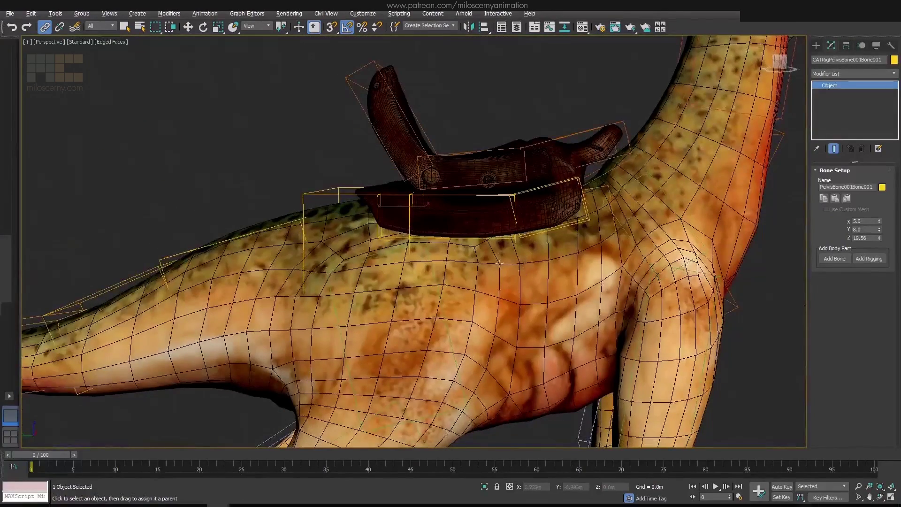
Add a CATMotion layer to the pelvis hub, play the walk cycle, then stop at frame 0.
{"action": "key", "text": "w"}
{"action": "key", "text": "Page_Up"}
{"action": "left_click", "coordinate": [861, 46]}
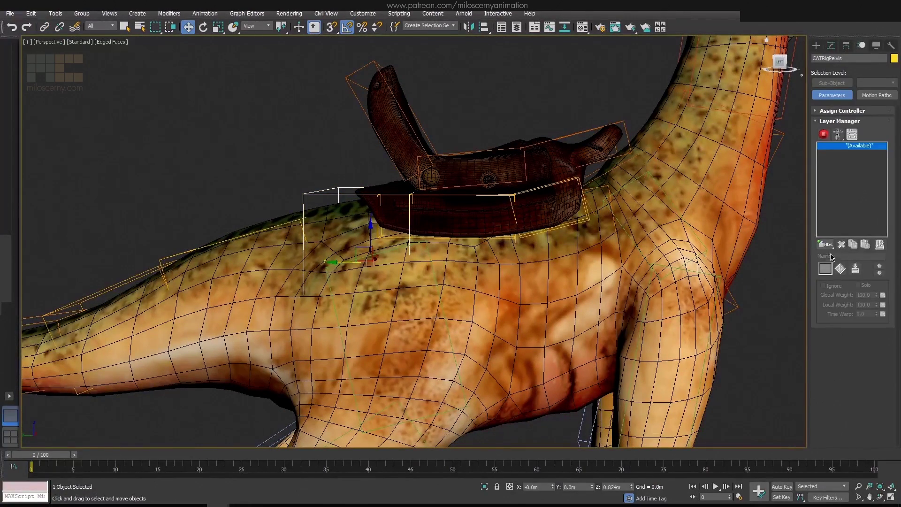
{"action": "left_click", "coordinate": [829, 290]}
{"action": "left_click", "coordinate": [824, 134]}
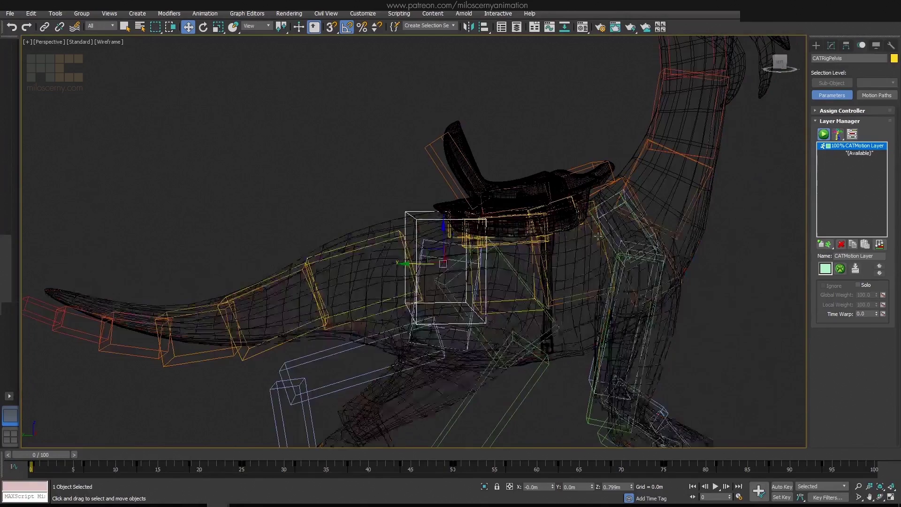
{"action": "key", "text": "F3"}
{"action": "left_click", "coordinate": [715, 486]}
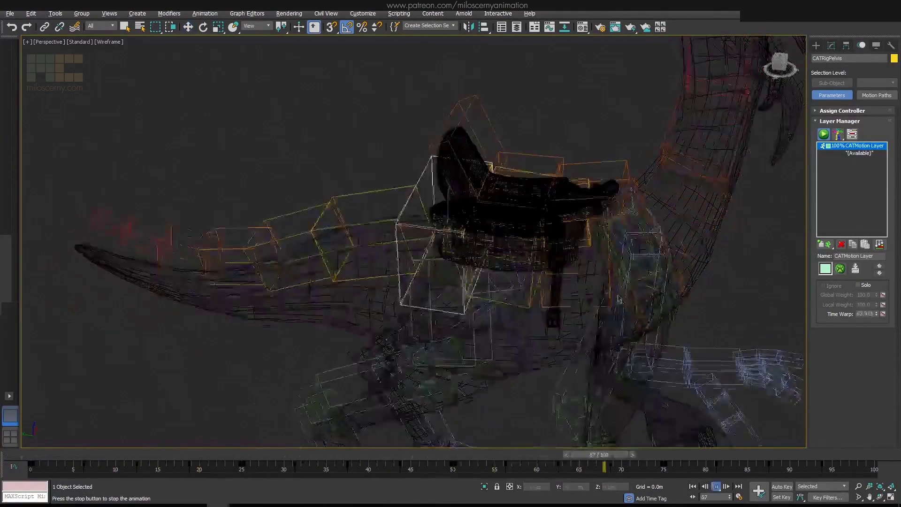
{"action": "key", "text": "F3"}
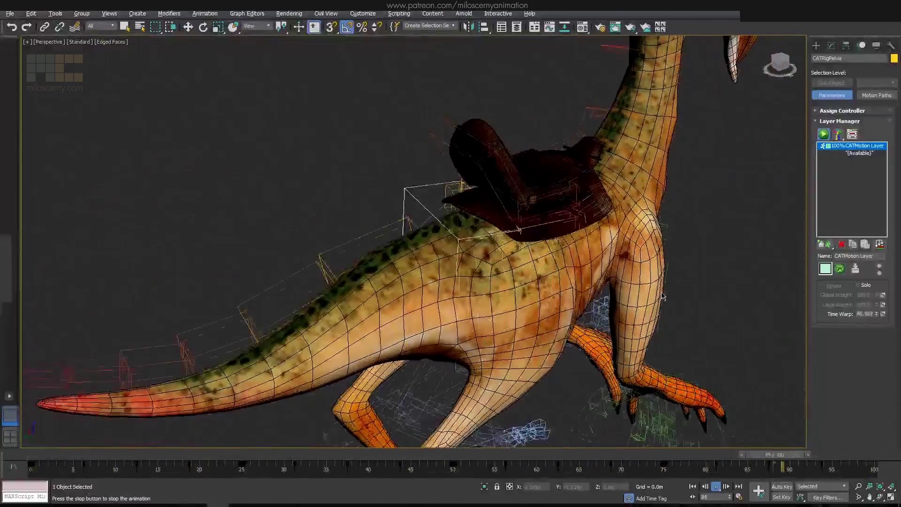
{"action": "key", "text": "Home"}
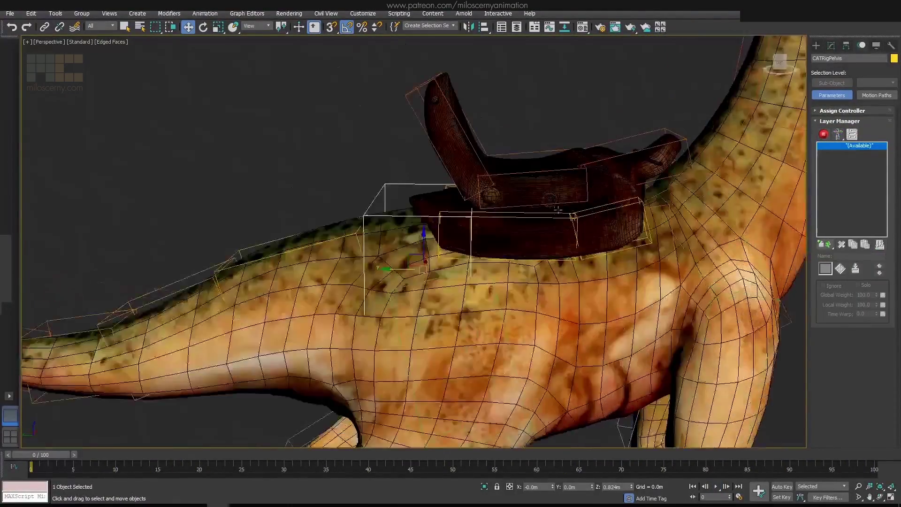
Delete the CATMotion layer and reselect the pelvis bones in setup pose.
{"action": "key", "text": "F3"}
{"action": "key", "text": "e"}
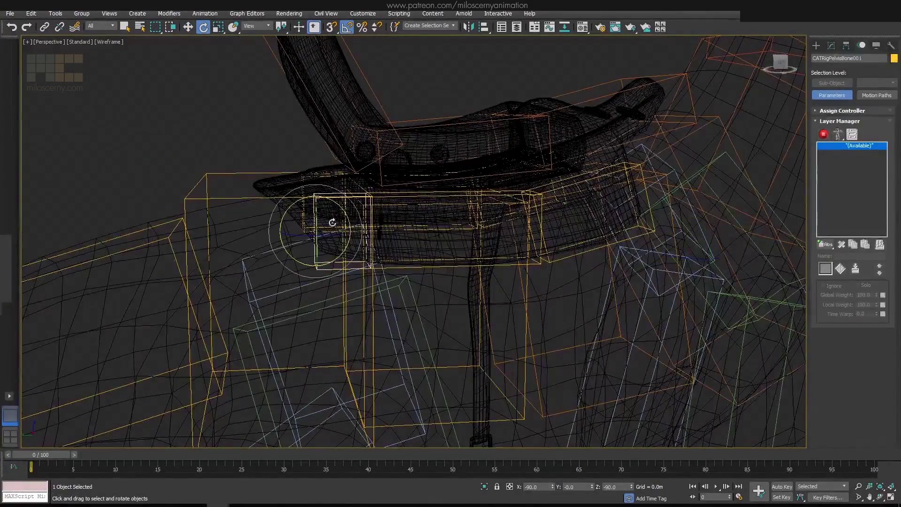
{"action": "left_click", "coordinate": [831, 45]}
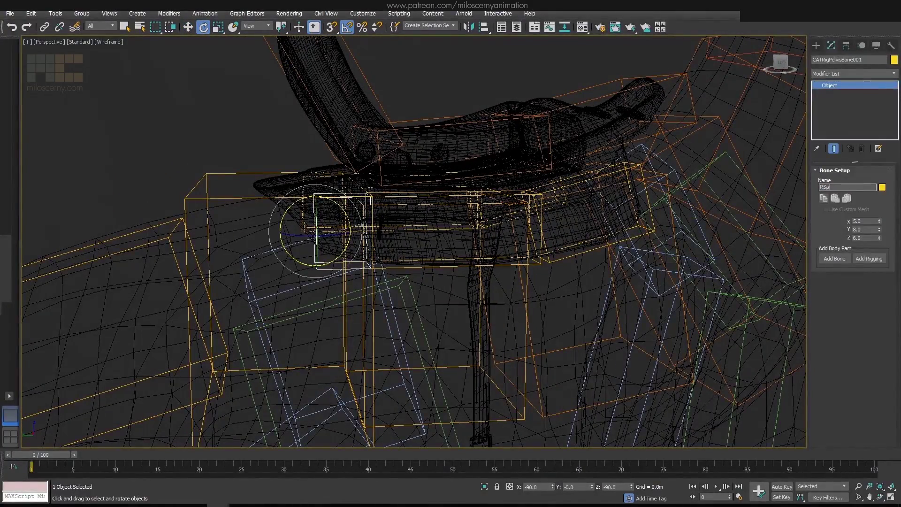
{"action": "left_click", "coordinate": [466, 264]}
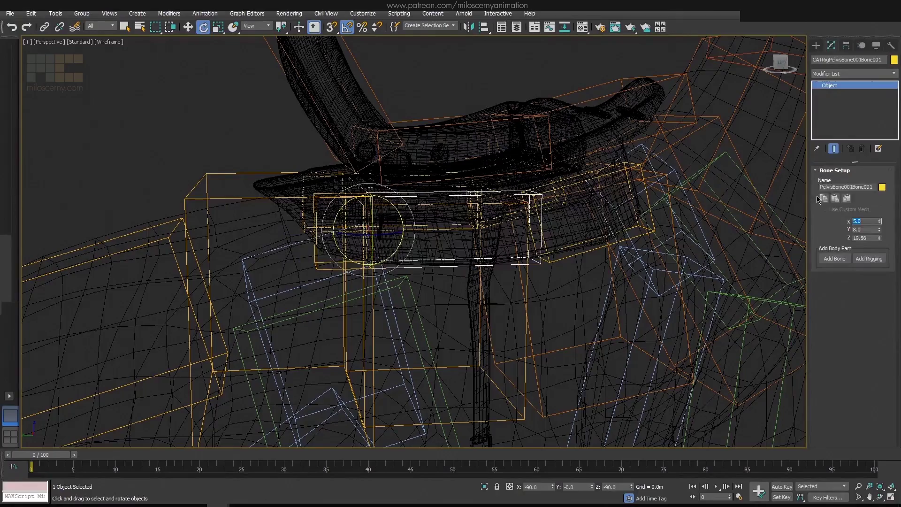
{"action": "key", "text": "w"}
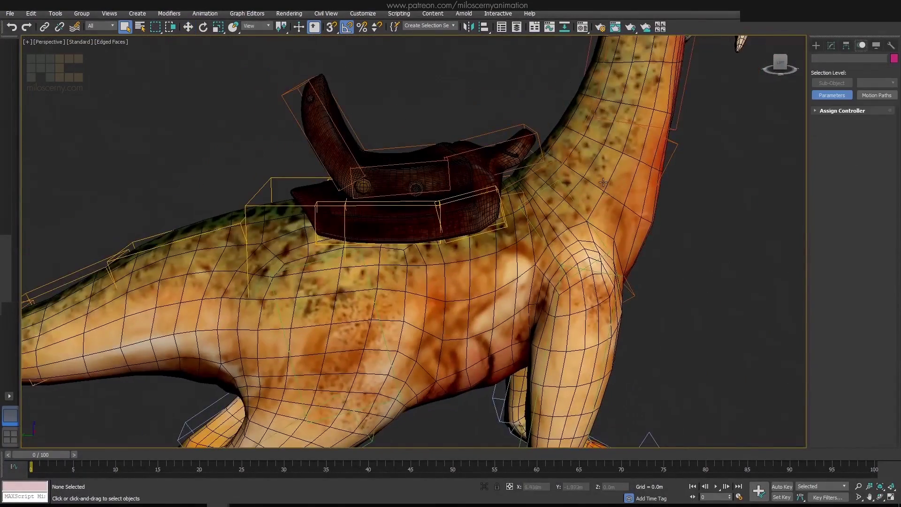
Add a Skin modifier to the creature's Body mesh.
{"action": "left_click", "coordinate": [603, 182]}
{"action": "scroll", "coordinate": [650, 251], "scroll_direction": "down", "scroll_amount": 8}
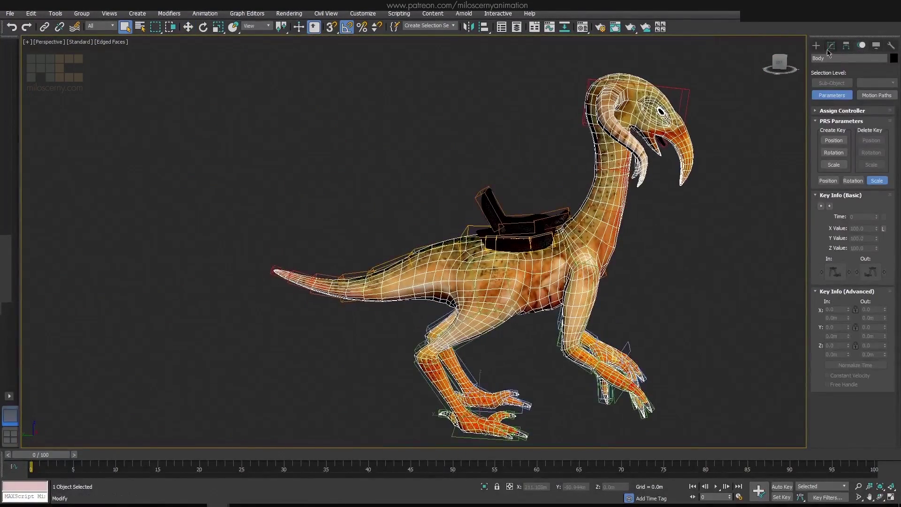
{"action": "left_click", "coordinate": [831, 46]}
{"action": "left_click", "coordinate": [857, 74]}
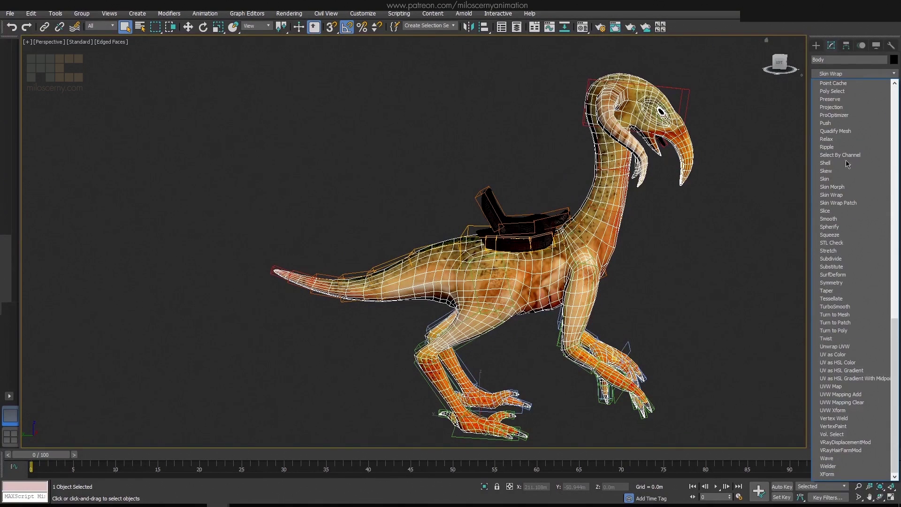
{"action": "left_click", "coordinate": [847, 179]}
Select all bones except CATRigRLegPlatform and CATRigRSaddlePad1–3 for the skin.
{"action": "left_click", "coordinate": [850, 302]}
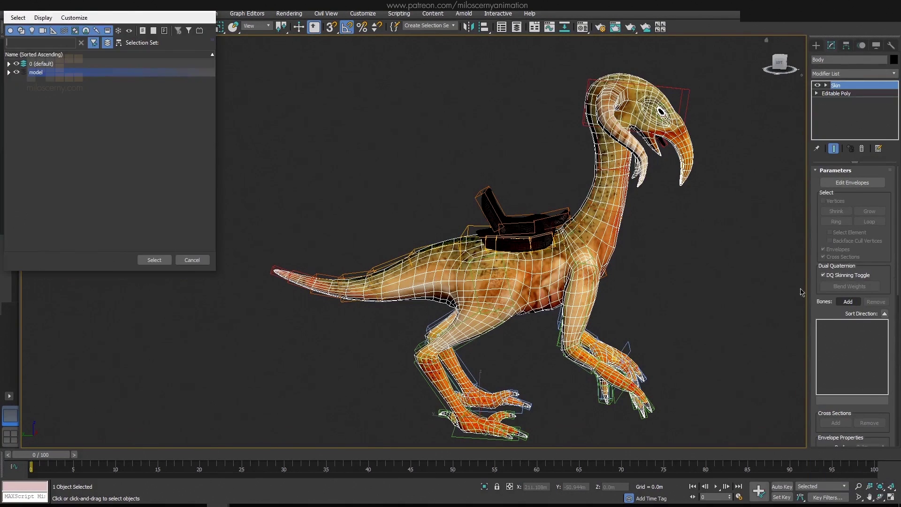
{"action": "left_click", "coordinate": [9, 64]}
{"action": "scroll", "coordinate": [91, 132], "scroll_direction": "down", "scroll_amount": 15}
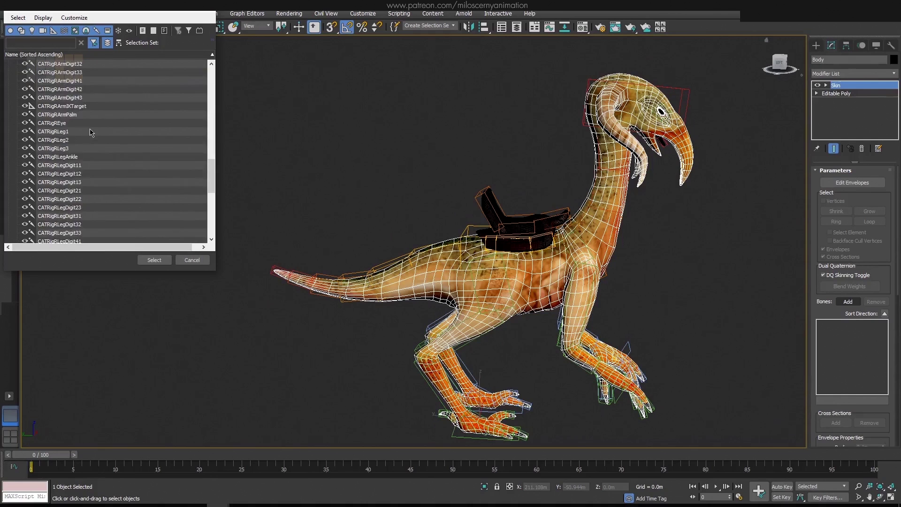
{"action": "key", "text": "ctrl+a"}
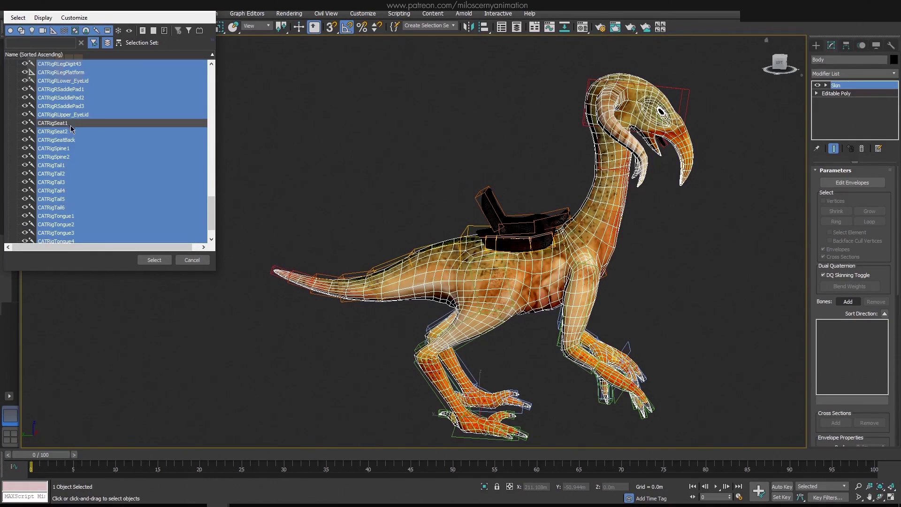
{"action": "scroll", "coordinate": [71, 127], "scroll_direction": "up", "scroll_amount": 2}
{"action": "left_click", "coordinate": [75, 123], "text": "ctrl"}
{"action": "left_click", "coordinate": [75, 139], "text": "ctrl"}
{"action": "left_click", "coordinate": [77, 148], "text": "ctrl"}
{"action": "left_click", "coordinate": [80, 156], "text": "ctrl"}
Also exclude CATRigLArmIKTarget, CATRigLLegPlatform and CATRigLSaddlePad1–2, then add the bones.
{"action": "scroll", "coordinate": [88, 158], "scroll_direction": "up", "scroll_amount": 3}
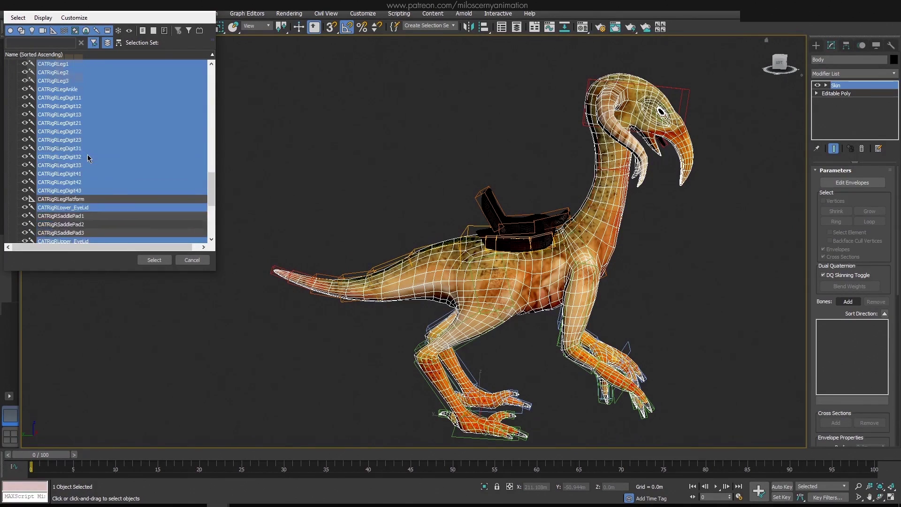
{"action": "scroll", "coordinate": [89, 150], "scroll_direction": "up", "scroll_amount": 4}
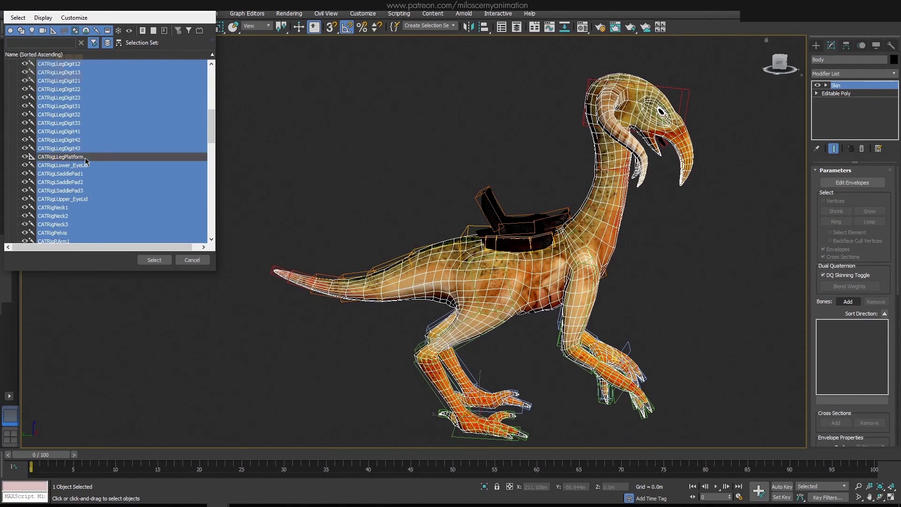
{"action": "left_click", "coordinate": [84, 148], "text": "ctrl"}
{"action": "scroll", "coordinate": [98, 136], "scroll_direction": "down", "scroll_amount": 6}
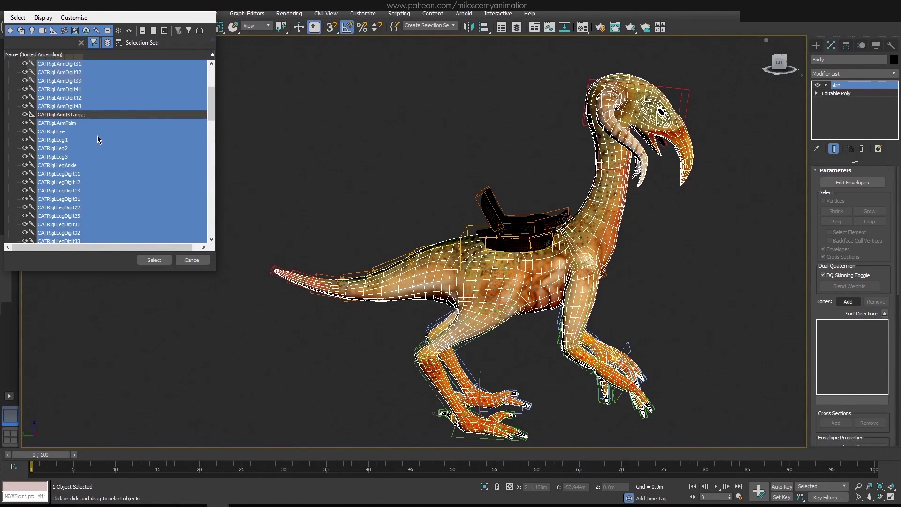
{"action": "left_click", "coordinate": [86, 149], "text": "ctrl"}
{"action": "left_click", "coordinate": [85, 165], "text": "ctrl"}
{"action": "left_click", "coordinate": [84, 173], "text": "ctrl"}
{"action": "left_click", "coordinate": [154, 260]}
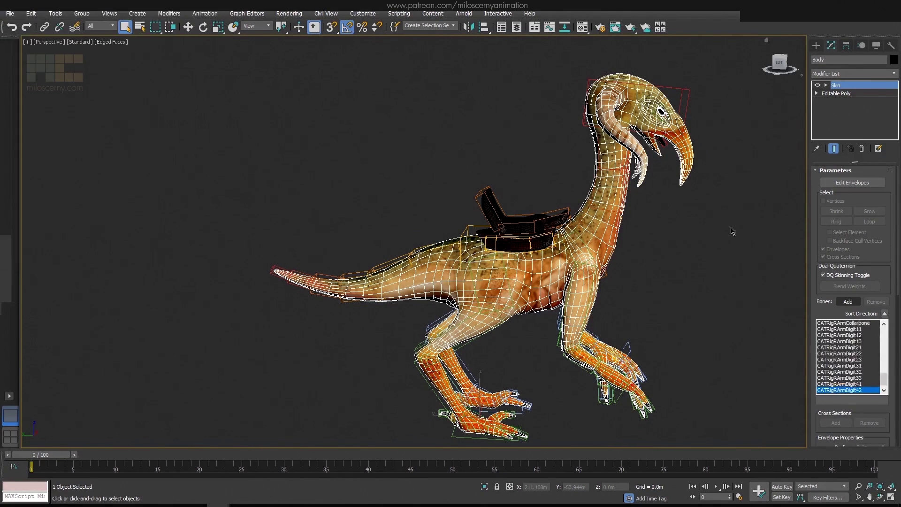
Add a Skin modifier to the riendas object.
{"action": "left_click", "coordinate": [522, 226]}
{"action": "left_click", "coordinate": [868, 74]}
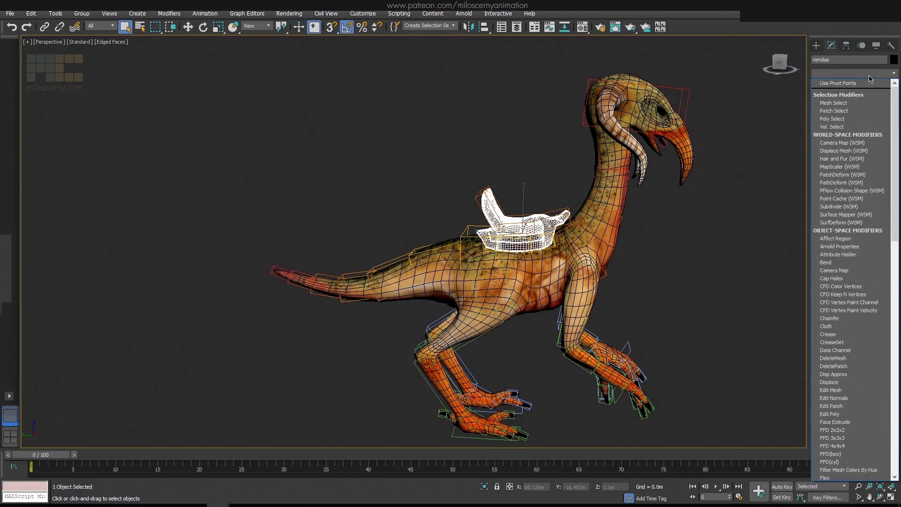
{"action": "type", "text": "sk"}
{"action": "left_click", "coordinate": [841, 180]}
Add the SaddlePad, Seat1, Seat2 and SeatBack bones to the riendas skin.
{"action": "left_click", "coordinate": [847, 302]}
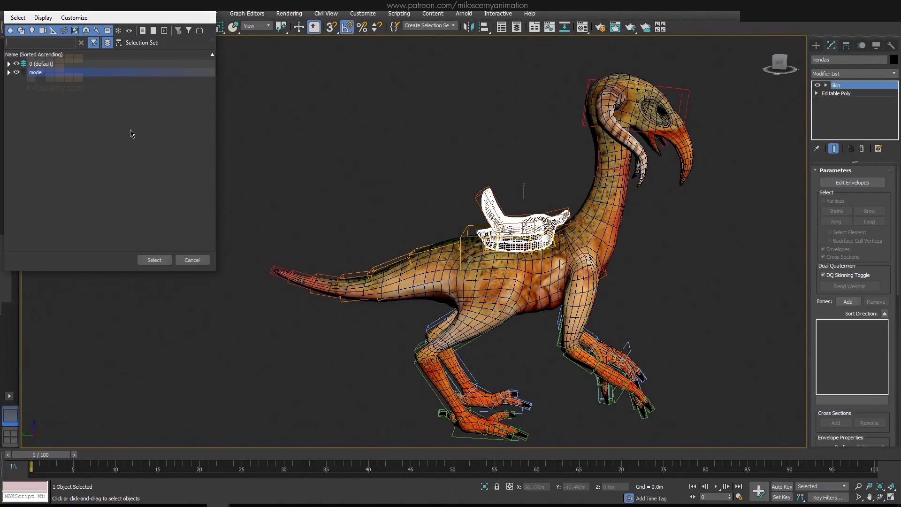
{"action": "left_click", "coordinate": [9, 64]}
{"action": "scroll", "coordinate": [86, 121], "scroll_direction": "down", "scroll_amount": 8}
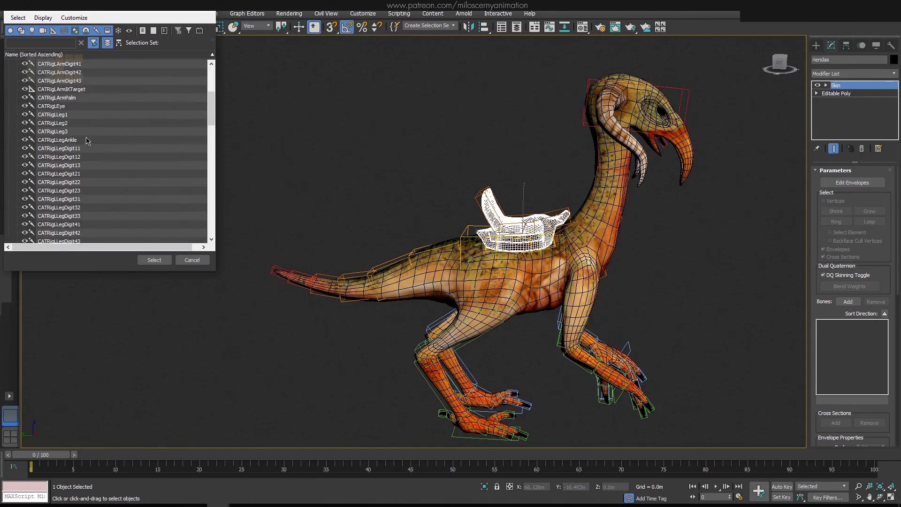
{"action": "scroll", "coordinate": [114, 167], "scroll_direction": "down", "scroll_amount": 10}
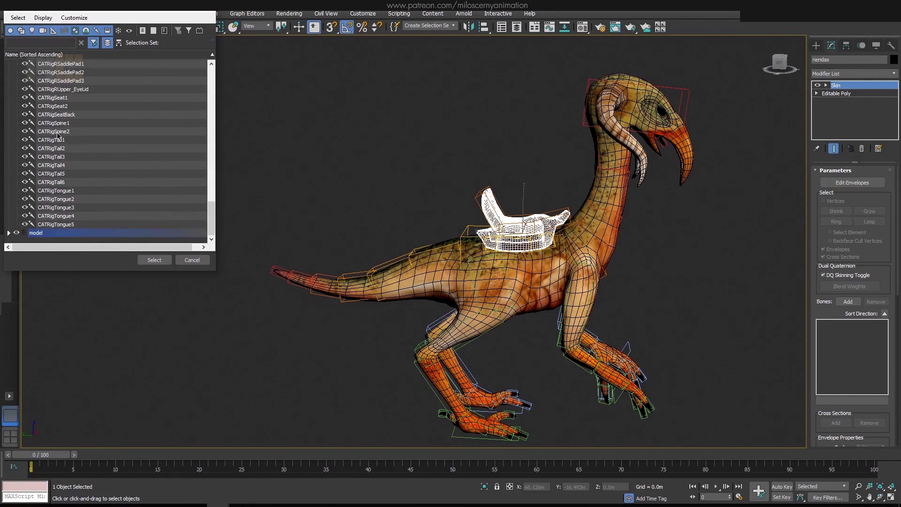
{"action": "left_click", "coordinate": [73, 114], "text": "ctrl"}
{"action": "scroll", "coordinate": [103, 135], "scroll_direction": "up", "scroll_amount": 2}
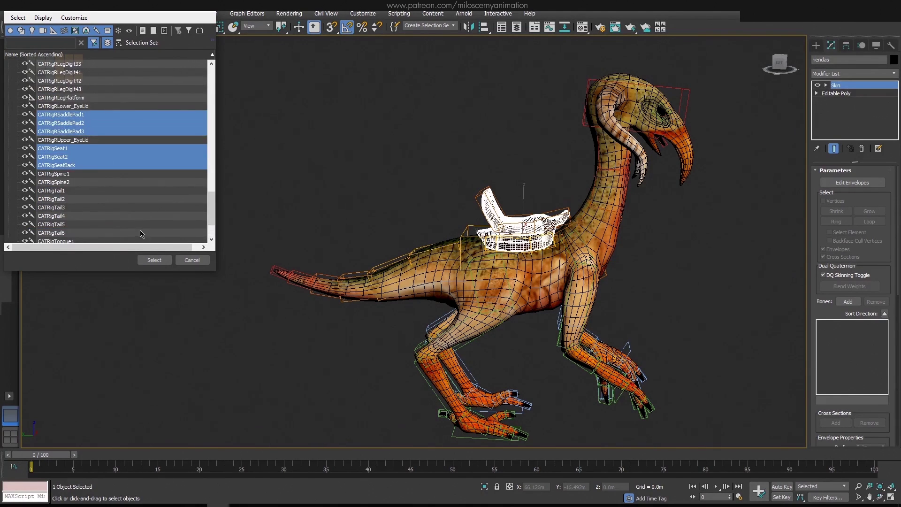
{"action": "left_click", "coordinate": [156, 260]}
Play and scrub the CAT rig's walk animation, then stop back at frame 0.
{"action": "left_click", "coordinate": [678, 243]}
{"action": "middle_click_drag", "start_coordinate": [678, 243], "coordinate": [628, 220]}
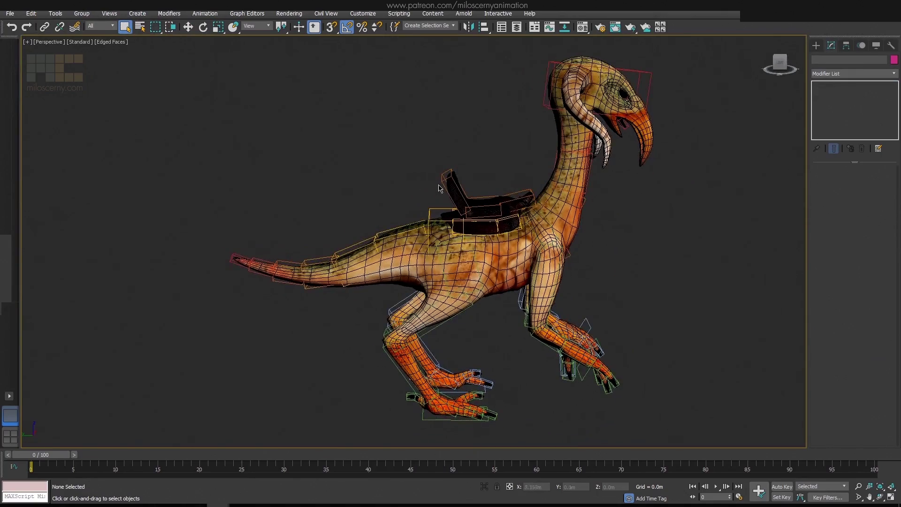
{"action": "left_click", "coordinate": [442, 189]}
{"action": "left_click", "coordinate": [861, 45]}
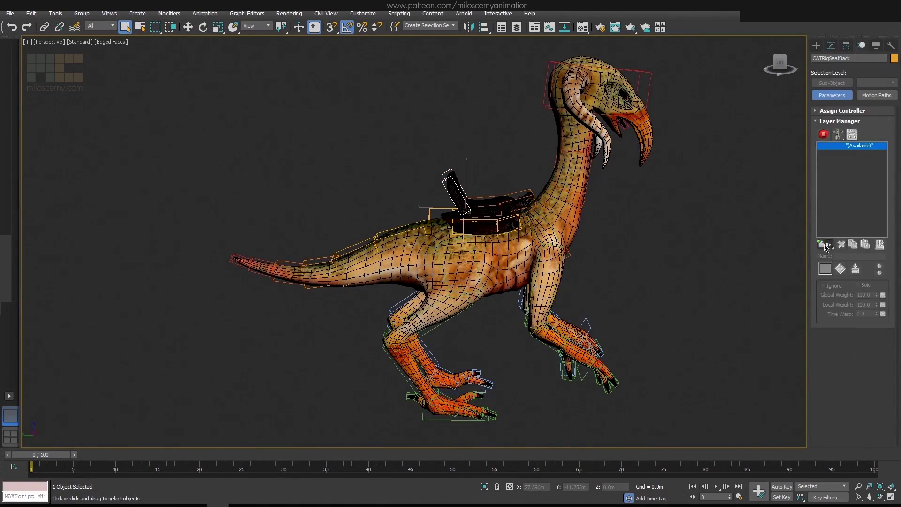
{"action": "left_click", "coordinate": [824, 134]}
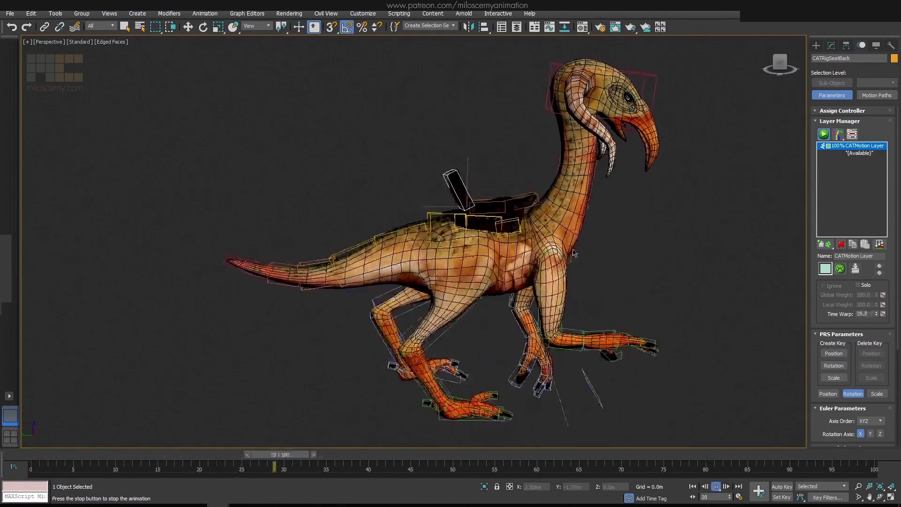
{"action": "middle_click_drag", "start_coordinate": [586, 193], "coordinate": [550, 200], "text": "alt"}
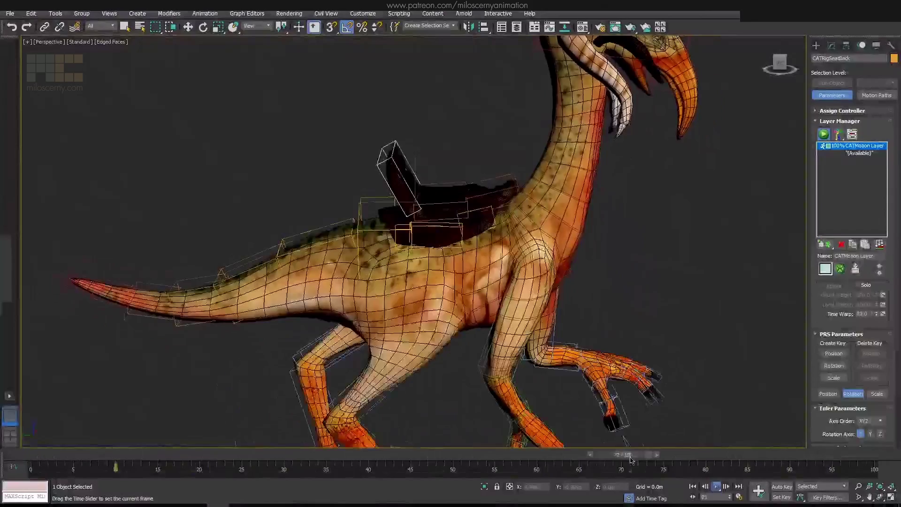
{"action": "left_click", "coordinate": [822, 135]}
{"action": "left_click", "coordinate": [822, 135]}
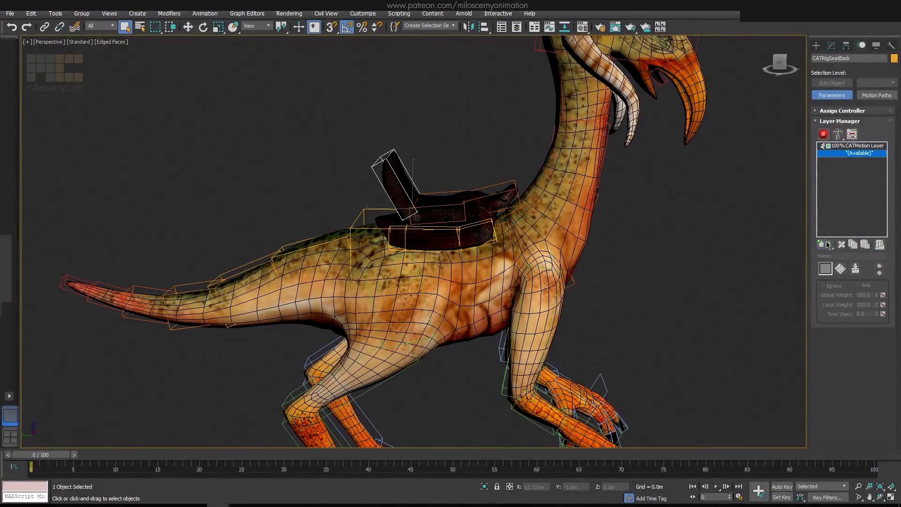
Add an Animation Layer and rotate CATRigChest and CATRigSeat1 to test how the saddle follows.
{"action": "left_click", "coordinate": [824, 134]}
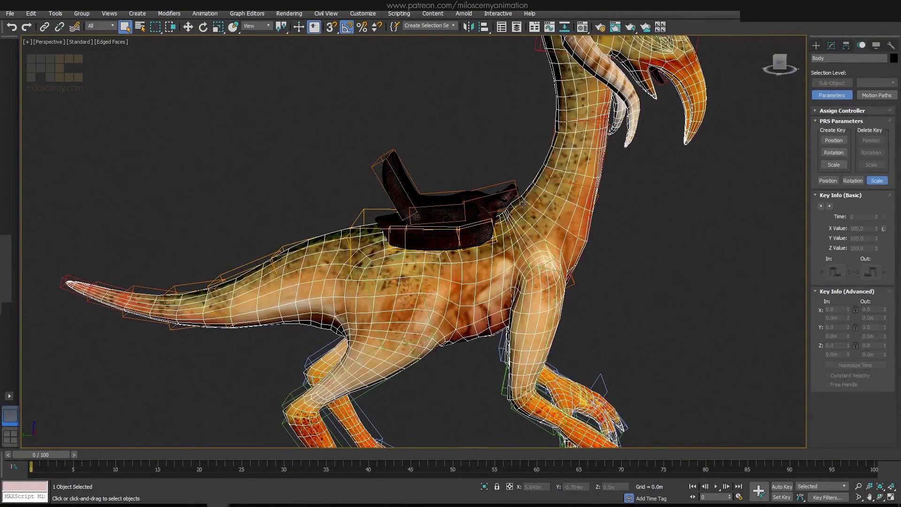
{"action": "left_click", "coordinate": [522, 205]}
{"action": "key", "text": "F3"}
{"action": "key", "text": "e"}
{"action": "key", "text": "F3"}
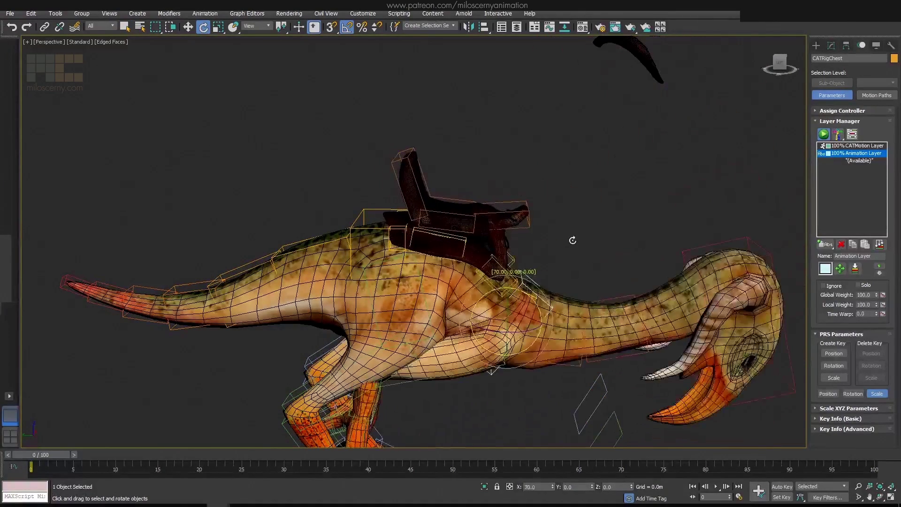
{"action": "left_click", "coordinate": [458, 210]}
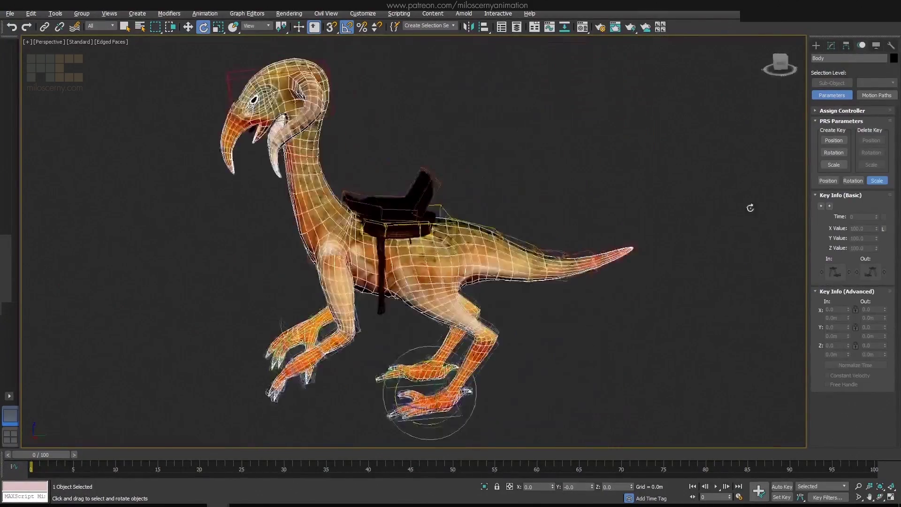
{"action": "scroll", "coordinate": [413, 211], "scroll_direction": "up", "scroll_amount": 5}
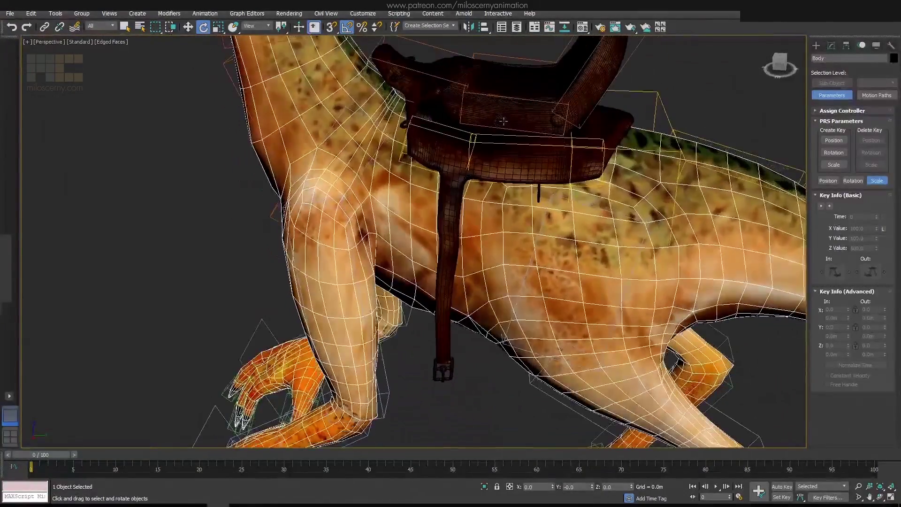
Add a bone under LSaddlePad3 and narrow its width to 3.2.
{"action": "left_click", "coordinate": [831, 45]}
{"action": "scroll", "coordinate": [685, 135], "scroll_direction": "down", "scroll_amount": 5}
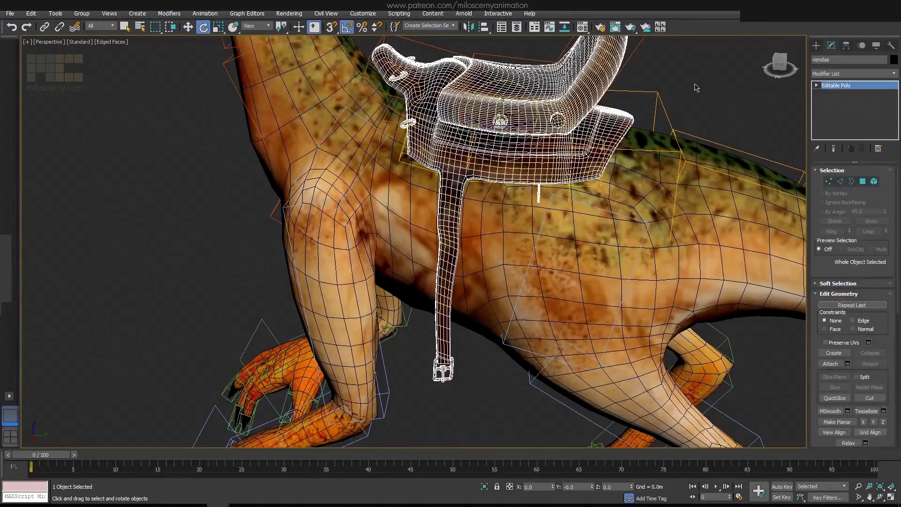
{"action": "key", "text": "Page_Up"}
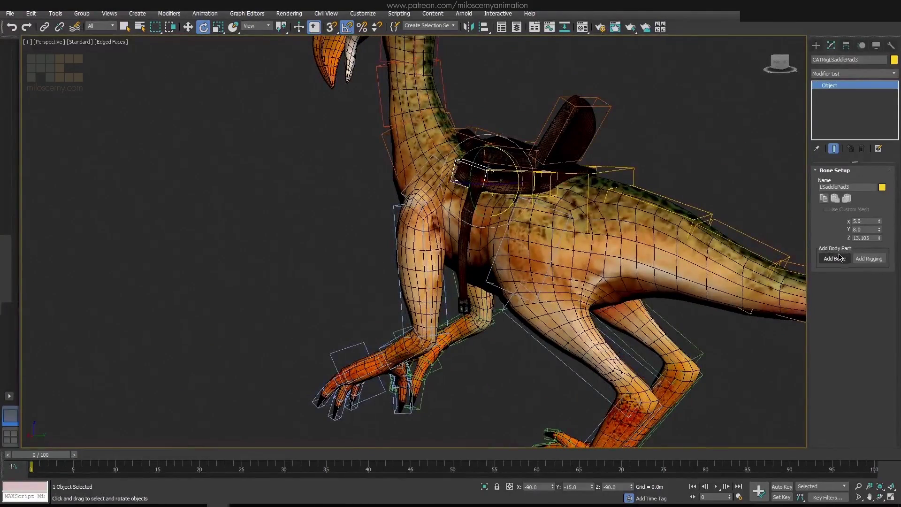
{"action": "scroll", "coordinate": [530, 194], "scroll_direction": "up", "scroll_amount": 3}
{"action": "key", "text": "Page_Down"}
{"action": "key", "text": "w"}
{"action": "scroll", "coordinate": [519, 188], "scroll_direction": "up", "scroll_amount": 4}
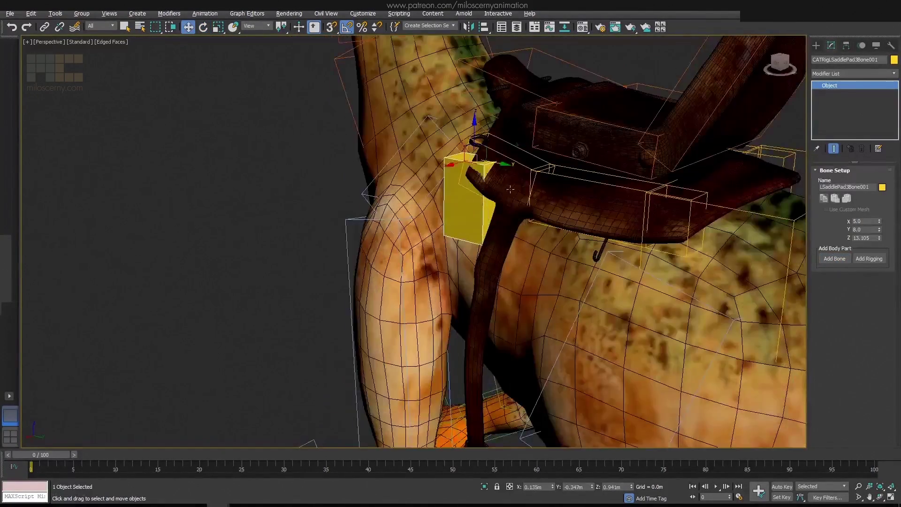
{"action": "scroll", "coordinate": [530, 188], "scroll_direction": "up", "scroll_amount": 3}
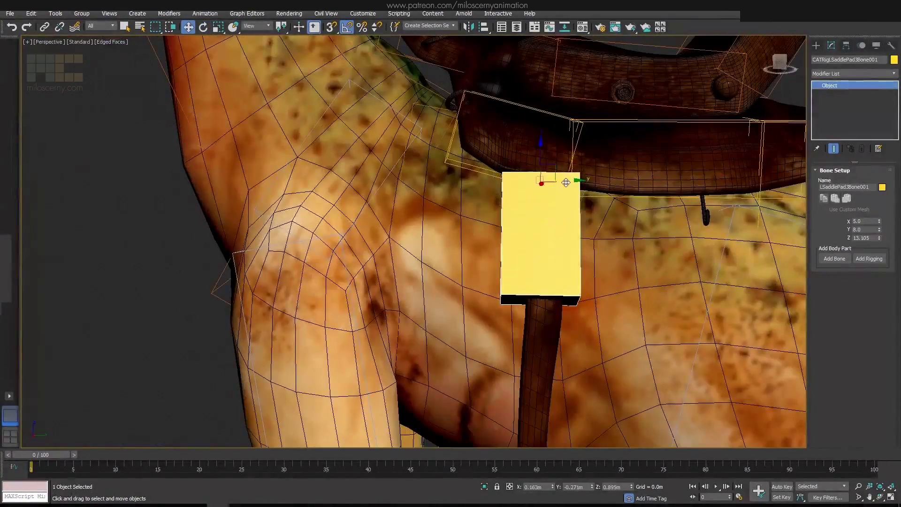
{"action": "left_click_drag", "start_coordinate": [881, 247], "coordinate": [881, 257]}
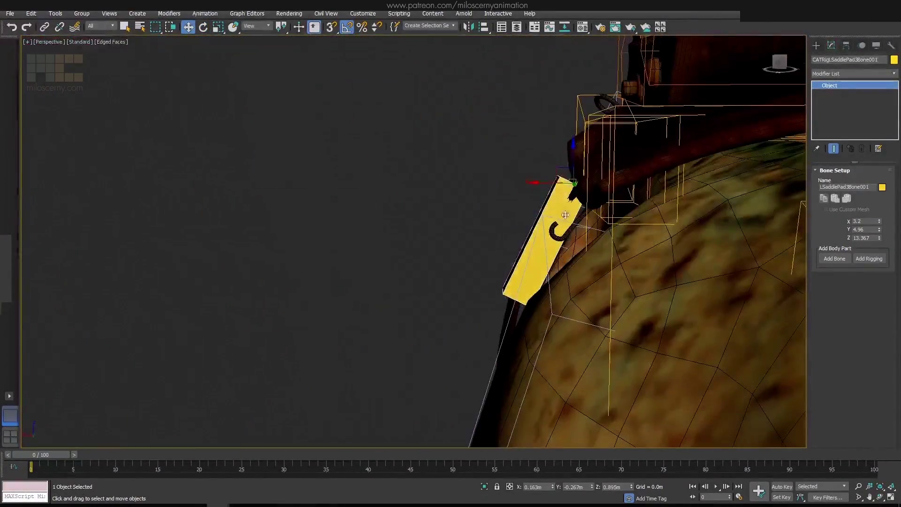
Add a second strap bone and rotate the chain down the strap toward the buckle.
{"action": "key", "text": "e"}
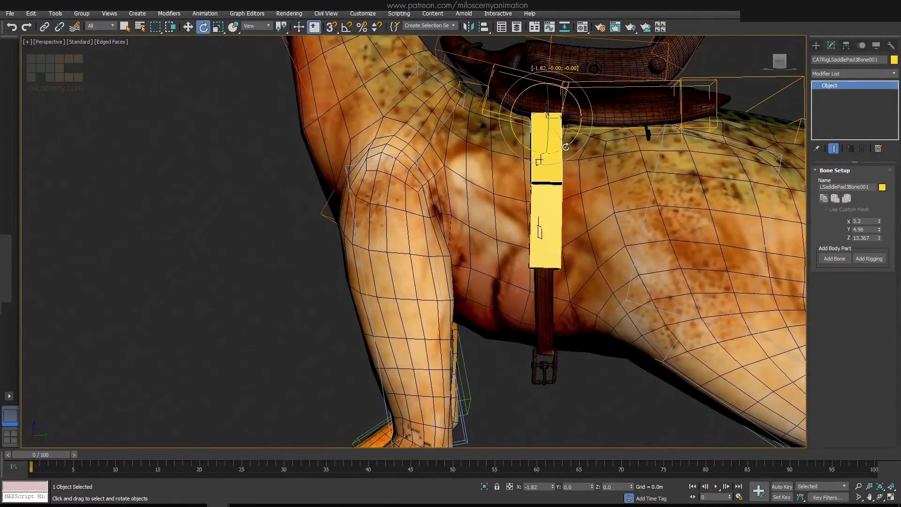
{"action": "left_click", "coordinate": [545, 221]}
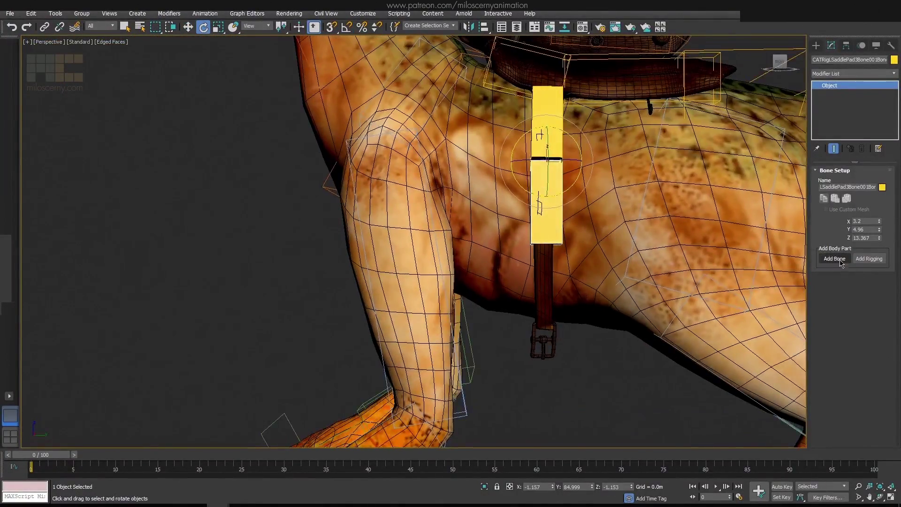
{"action": "key", "text": "F3"}
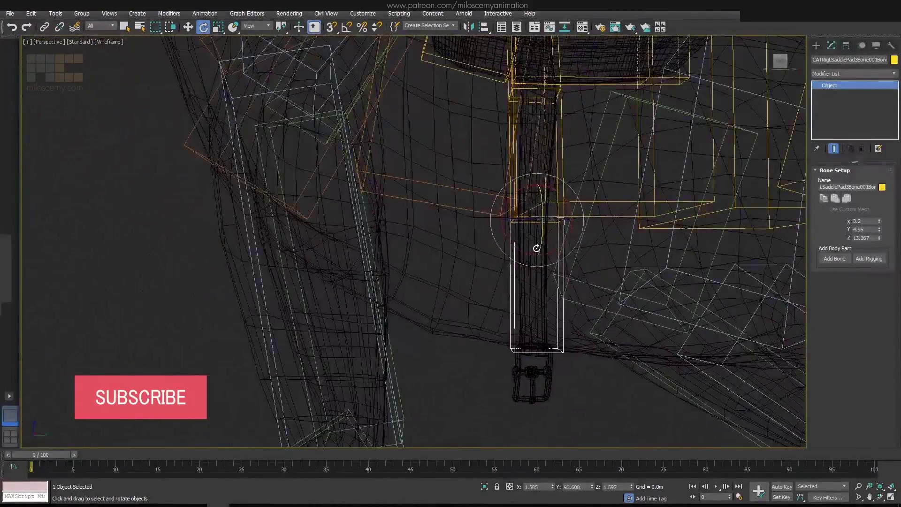
{"action": "key", "text": "F3"}
{"action": "key", "text": "w"}
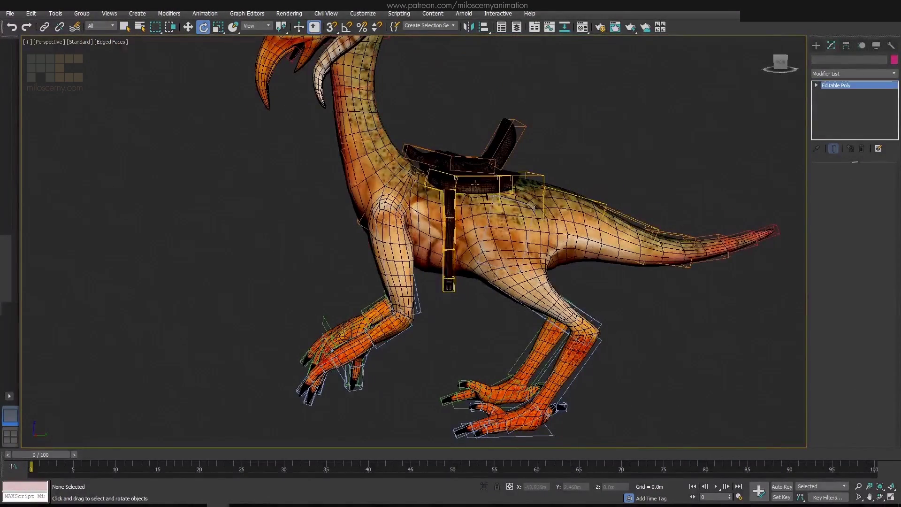
Give riendas a Skin modifier bound to the saddle pad, SaddleStrap and seat bones.
{"action": "left_click", "coordinate": [469, 183]}
{"action": "left_click", "coordinate": [871, 73]}
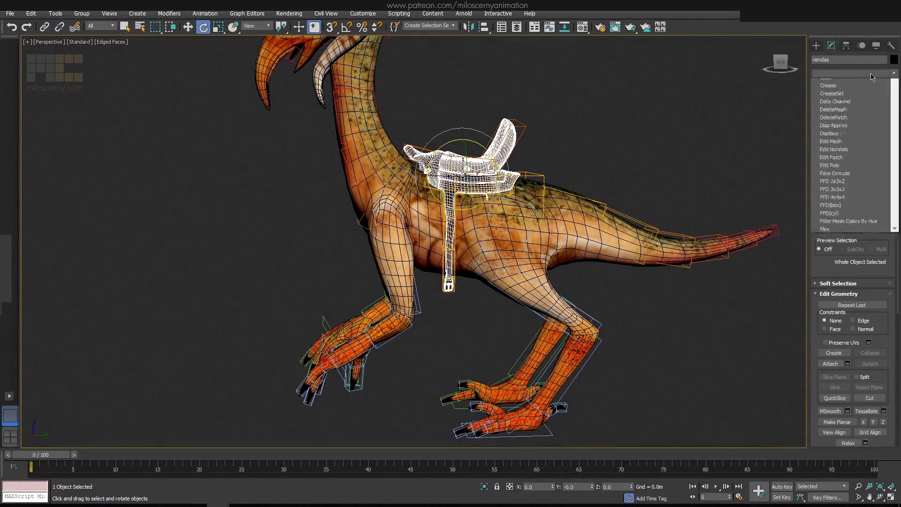
{"action": "type", "text": "skin"}
{"action": "left_click", "coordinate": [850, 179]}
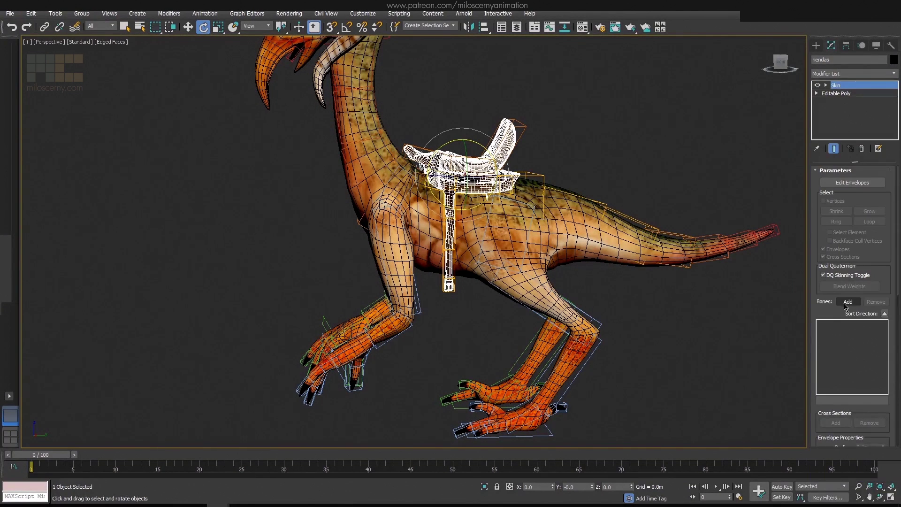
{"action": "left_click", "coordinate": [848, 302]}
{"action": "scroll", "coordinate": [87, 129], "scroll_direction": "down", "scroll_amount": 7}
{"action": "left_click", "coordinate": [82, 116]}
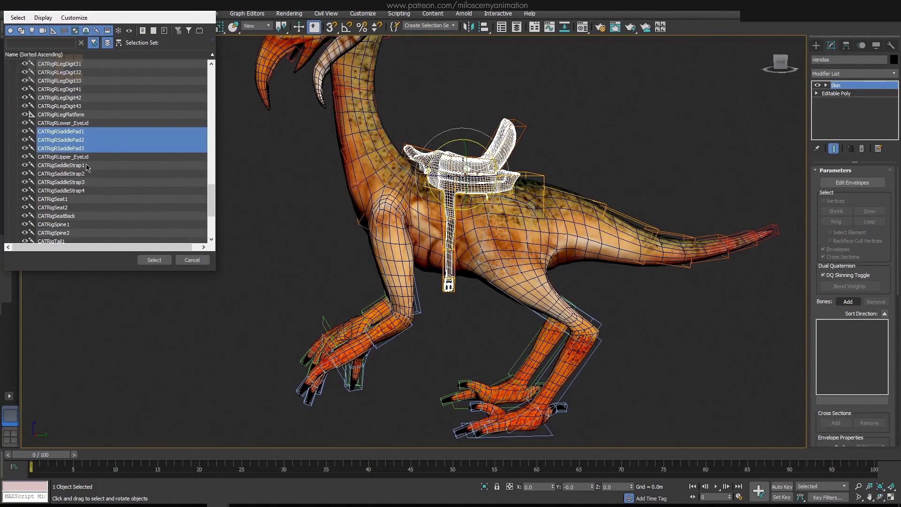
{"action": "left_click", "coordinate": [154, 260]}
{"action": "left_click", "coordinate": [572, 159]}
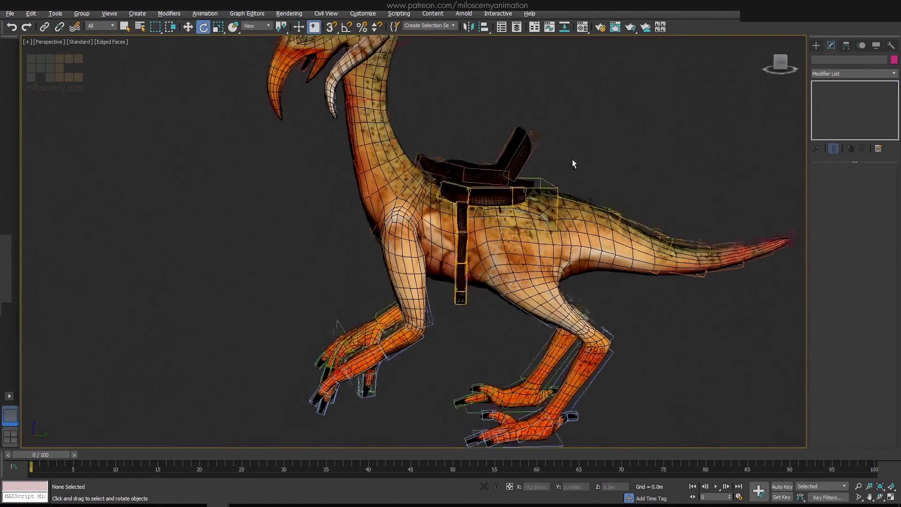
{"action": "middle_click_drag", "start_coordinate": [573, 160], "coordinate": [469, 197], "text": "alt"}
{"action": "left_click", "coordinate": [455, 206]}
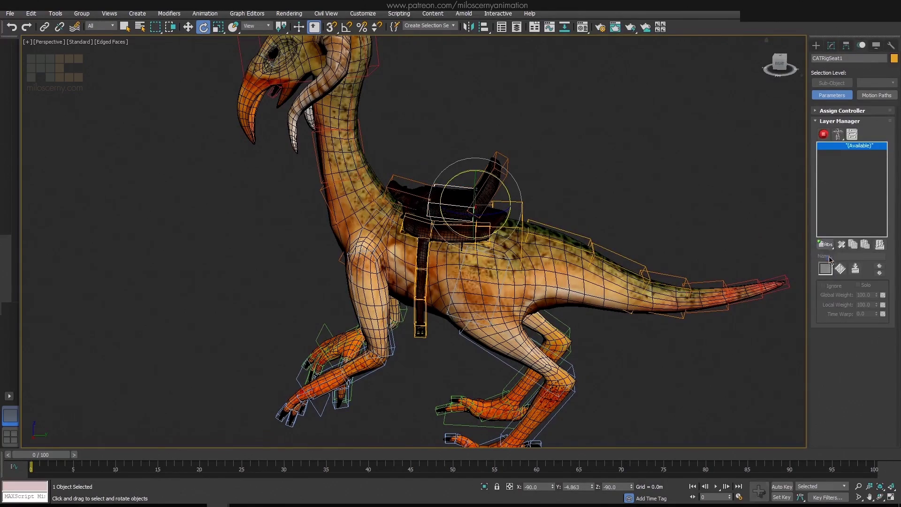
{"action": "scroll", "coordinate": [570, 201], "scroll_direction": "up", "scroll_amount": 5}
{"action": "double_click", "coordinate": [485, 284]}
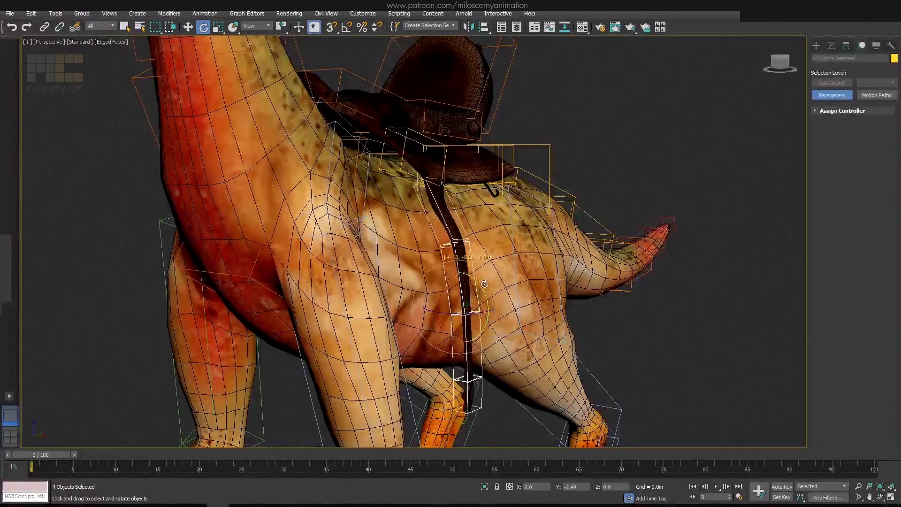
{"action": "left_click_drag", "start_coordinate": [464, 200], "coordinate": [497, 190]}
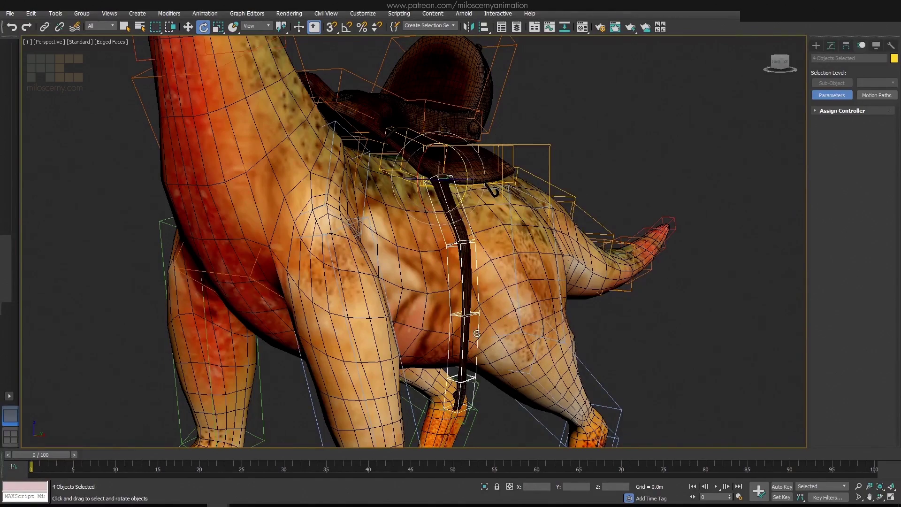
{"action": "middle_click_drag", "start_coordinate": [477, 333], "coordinate": [514, 192], "text": "alt"}
{"action": "double_click", "coordinate": [515, 192]}
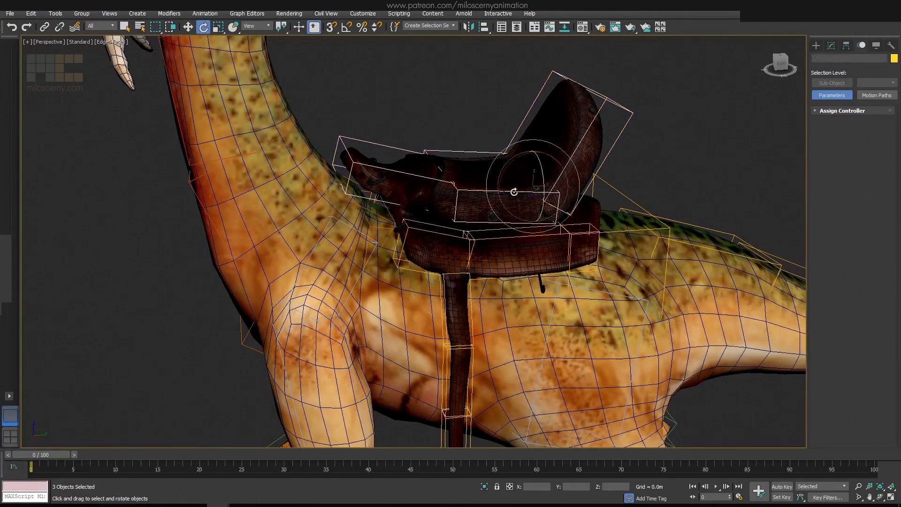
{"action": "left_click_drag", "start_coordinate": [491, 150], "coordinate": [493, 171]}
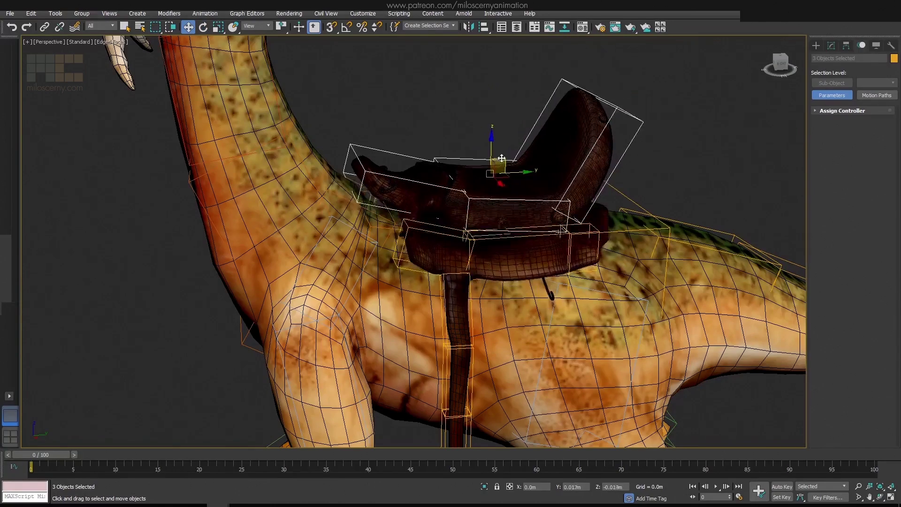
{"action": "right_click", "coordinate": [538, 233]}
{"action": "scroll", "coordinate": [538, 234], "scroll_direction": "down", "scroll_amount": 5}
{"action": "left_click", "coordinate": [582, 193]}
{"action": "middle_click_drag", "start_coordinate": [583, 193], "coordinate": [544, 230], "text": "alt"}
Select the pelvis hub, expand the model layer, and remove the rig's animation layer.
{"action": "key", "text": "q"}
{"action": "left_click", "coordinate": [515, 229]}
{"action": "left_click", "coordinate": [517, 26]}
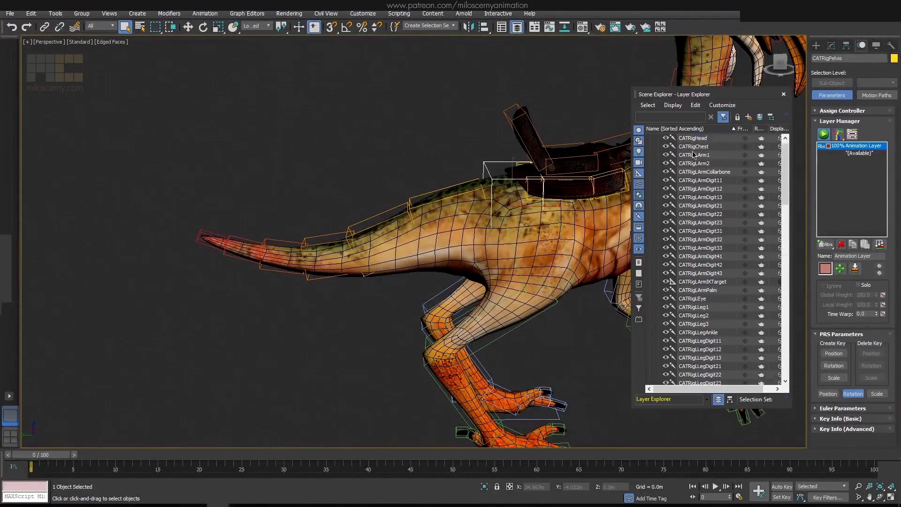
{"action": "left_click", "coordinate": [654, 158]}
{"action": "left_click", "coordinate": [651, 163]}
{"action": "left_click", "coordinate": [784, 93]}
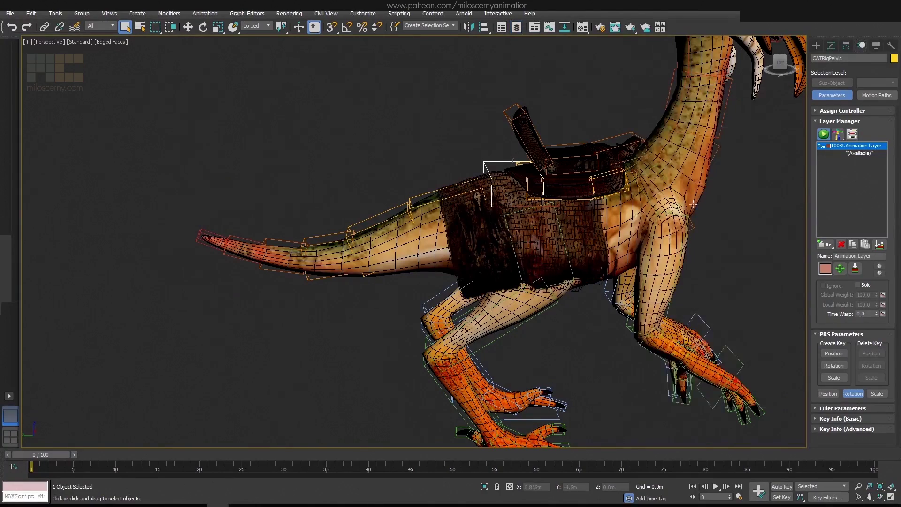
{"action": "key", "text": "z"}
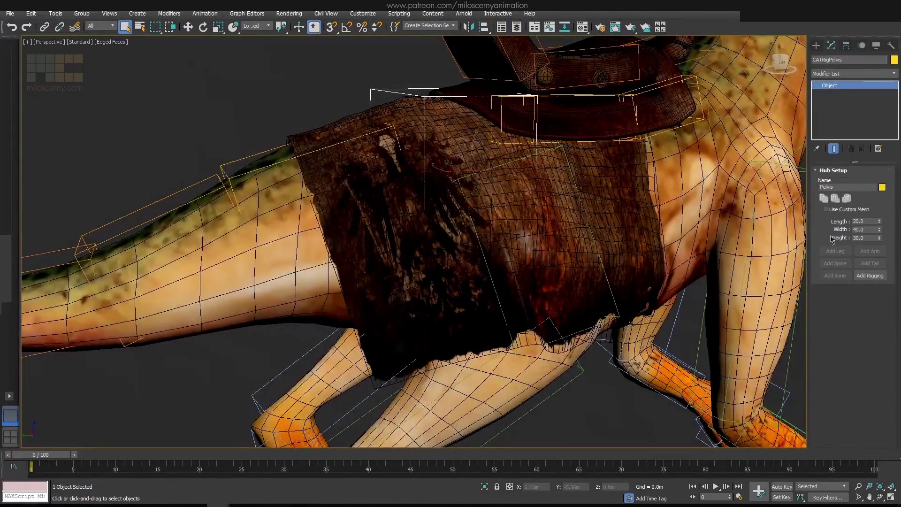
{"action": "left_click", "coordinate": [841, 243]}
Add a new bone to the pelvis hub and lengthen it toward the side cloth flap.
{"action": "left_click", "coordinate": [831, 45]}
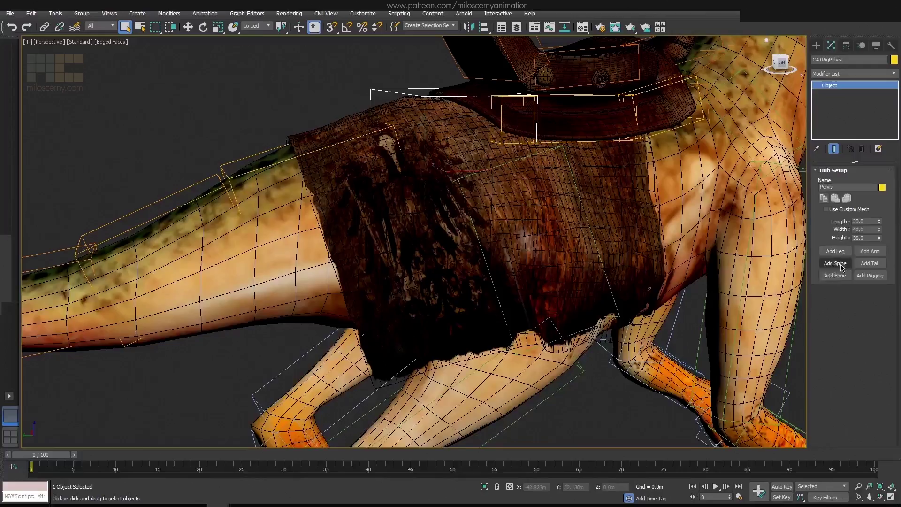
{"action": "key", "text": "F3"}
{"action": "left_click", "coordinate": [834, 275]}
{"action": "key", "text": "z"}
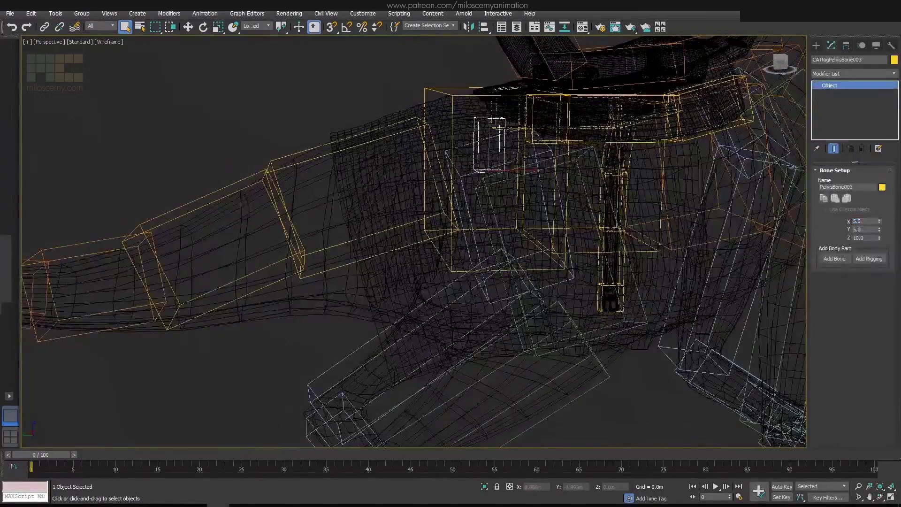
{"action": "key", "text": "e"}
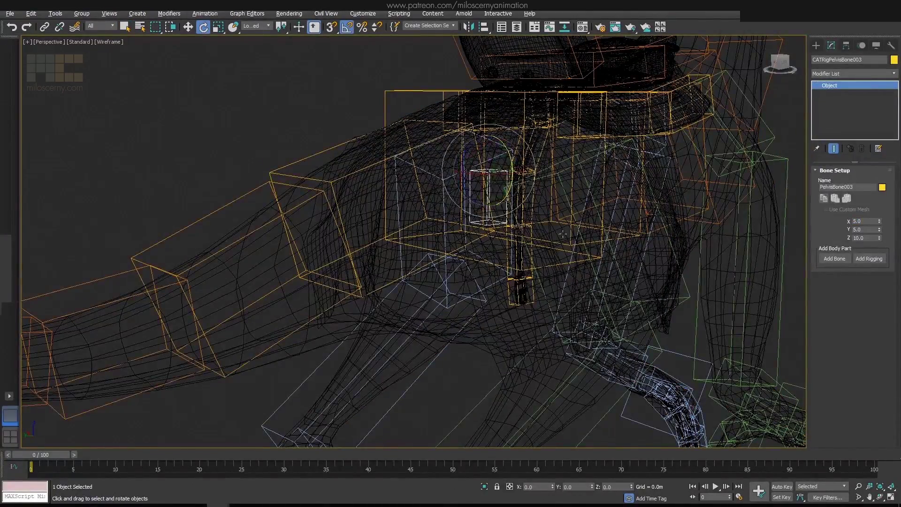
{"action": "mouse_move", "coordinate": [563, 233]}
{"action": "middle_mouse_down", "text": "alt"}
{"action": "mouse_move", "coordinate": [559, 197]}
{"action": "mouse_move", "coordinate": [674, 201]}
{"action": "mouse_move", "coordinate": [503, 282]}
{"action": "mouse_move", "coordinate": [587, 262]}
{"action": "mouse_move", "coordinate": [570, 246]}
{"action": "mouse_move", "coordinate": [587, 221]}
{"action": "middle_mouse_up", "text": "alt"}
{"action": "key", "text": "F3"}
{"action": "key", "text": "w"}
{"action": "left_click_drag", "start_coordinate": [879, 238], "coordinate": [886, 183]}
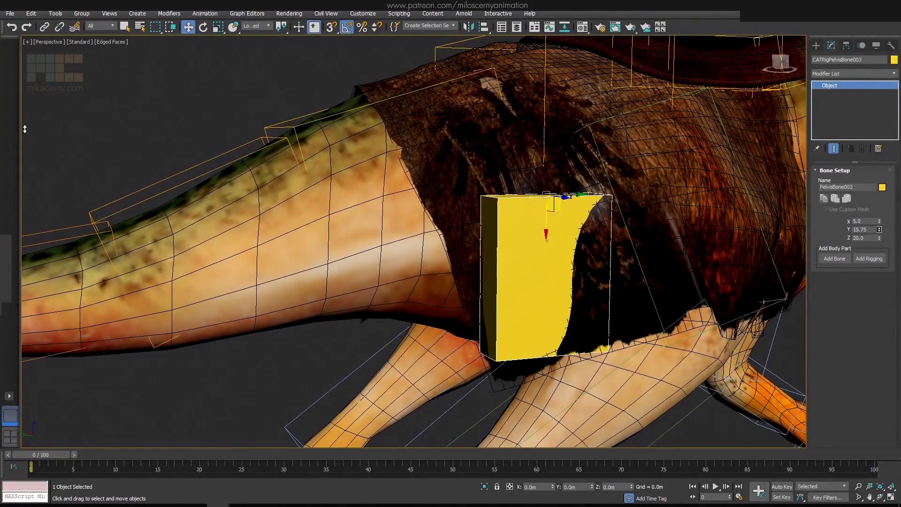
{"action": "middle_click_drag", "start_coordinate": [263, 230], "coordinate": [578, 235], "text": "alt"}
Enlarge the pelvis cloth bones to 3.55 × 17.995 × 20.0 to cover the flaps.
{"action": "key", "text": "w"}
{"action": "left_click_drag", "start_coordinate": [879, 229], "coordinate": [880, 213]}
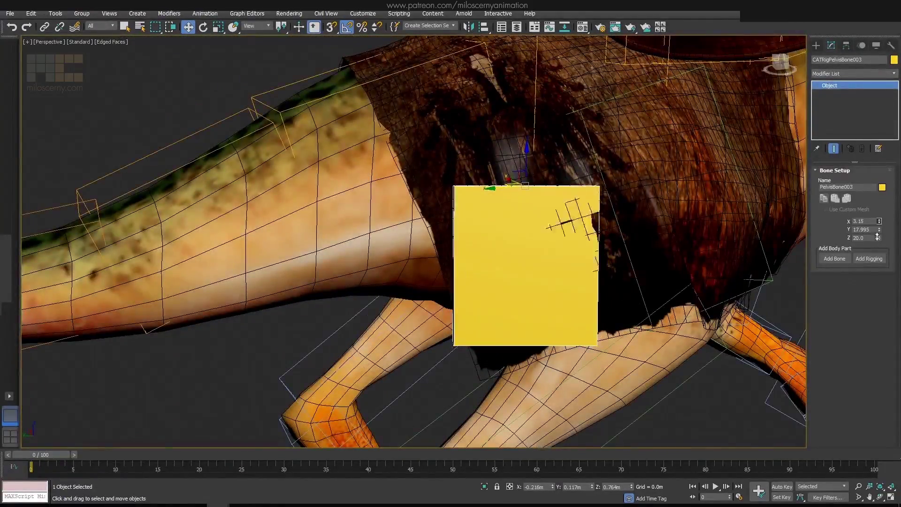
{"action": "middle_click_drag", "start_coordinate": [735, 237], "coordinate": [774, 230], "text": "alt"}
{"action": "key", "text": "Page_Up"}
{"action": "key", "text": "F3"}
{"action": "scroll", "coordinate": [413, 235], "scroll_direction": "up", "scroll_amount": 3}
{"action": "key", "text": "Page_Down"}
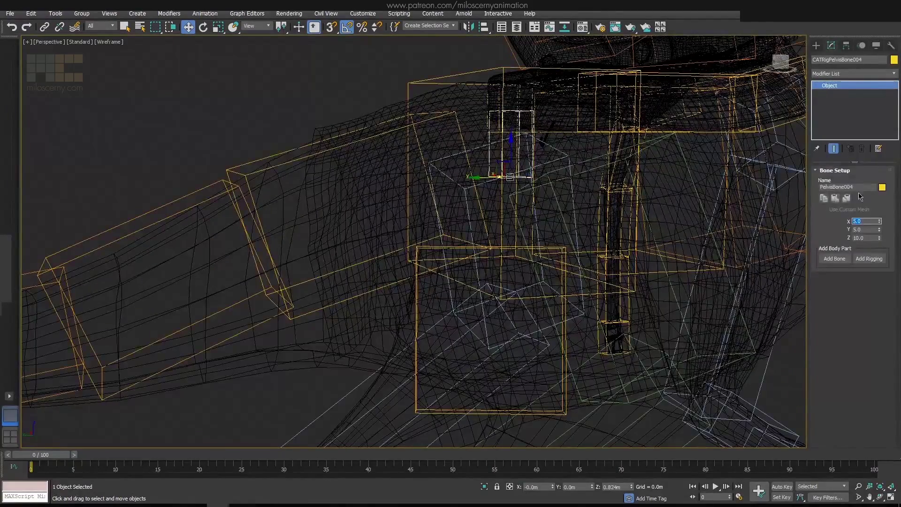
{"action": "scroll", "coordinate": [413, 235], "scroll_direction": "up", "scroll_amount": 2}
{"action": "key", "text": "F3"}
{"action": "scroll", "coordinate": [677, 295], "scroll_direction": "down", "scroll_amount": 2}
{"action": "middle_click_drag", "start_coordinate": [657, 291], "coordinate": [677, 295], "text": "alt"}
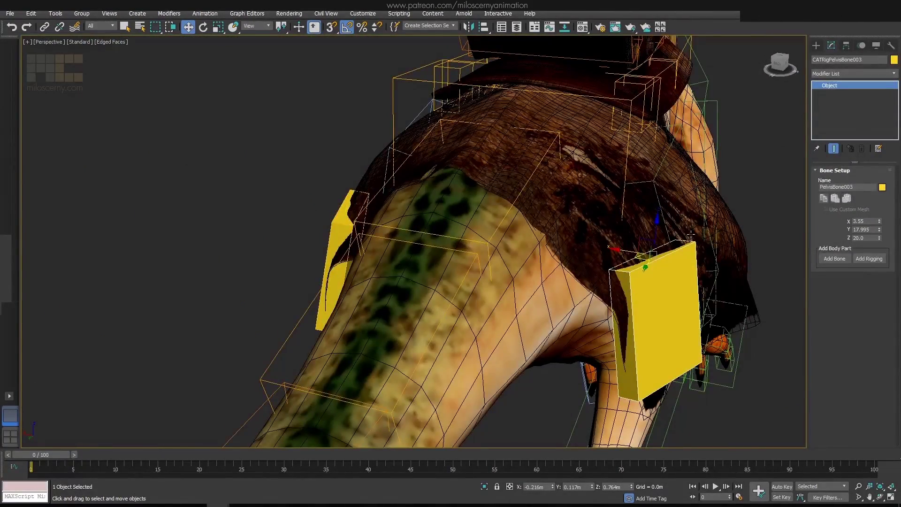
Rename the right pelvis cloth bone RCloth.
{"action": "left_click", "coordinate": [829, 186]}
{"action": "type", "text": "RCloth"}
{"action": "key", "text": "Return"}
{"action": "middle_click_drag", "start_coordinate": [329, 234], "coordinate": [185, 242], "text": "alt"}
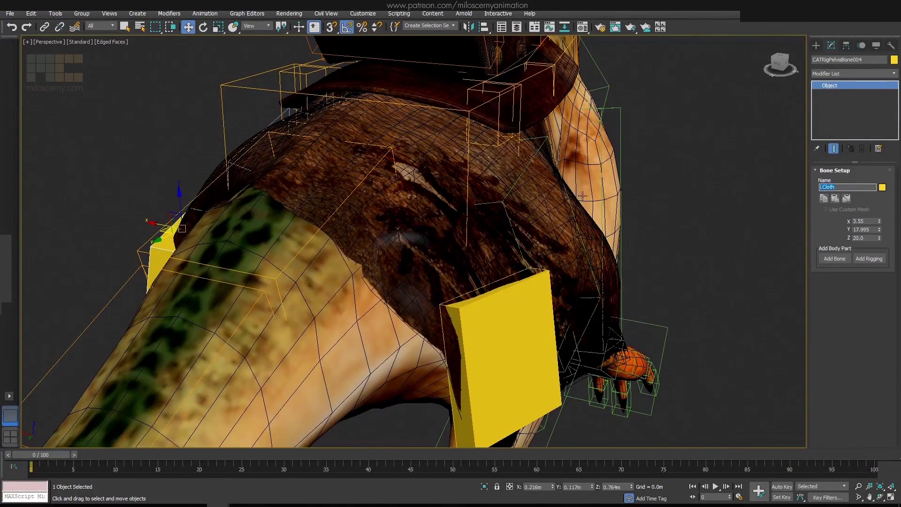
{"action": "left_click", "coordinate": [582, 196]}
{"action": "left_click", "coordinate": [688, 213]}
{"action": "scroll", "coordinate": [688, 213], "scroll_direction": "down", "scroll_amount": 3}
{"action": "mouse_move", "coordinate": [688, 213]}
{"action": "middle_mouse_down", "text": "alt"}
{"action": "mouse_move", "coordinate": [657, 216]}
{"action": "mouse_move", "coordinate": [688, 218]}
{"action": "middle_mouse_up", "text": "alt"}
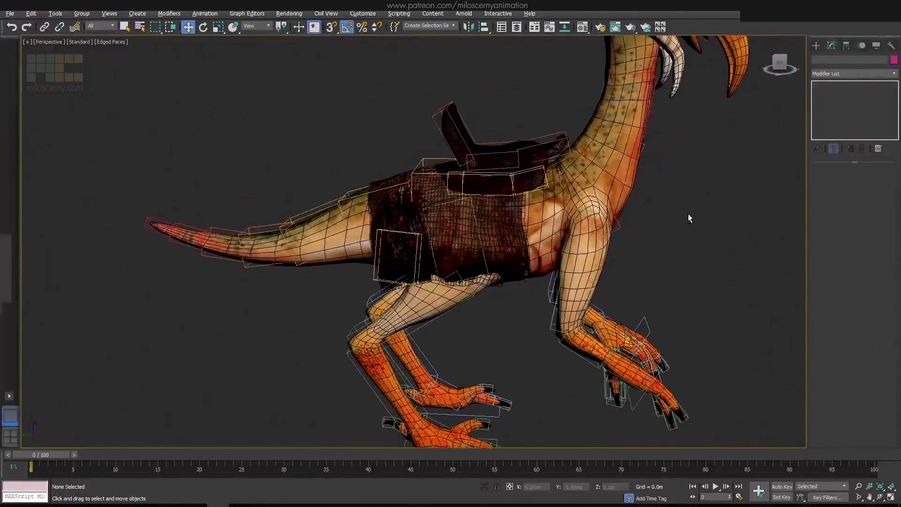
Add a Skin modifier to Plane001 and bind it to all the CATRig bones.
{"action": "left_click", "coordinate": [450, 221]}
{"action": "middle_click_drag", "start_coordinate": [451, 221], "coordinate": [516, 221], "text": "alt"}
{"action": "left_click", "coordinate": [874, 74]}
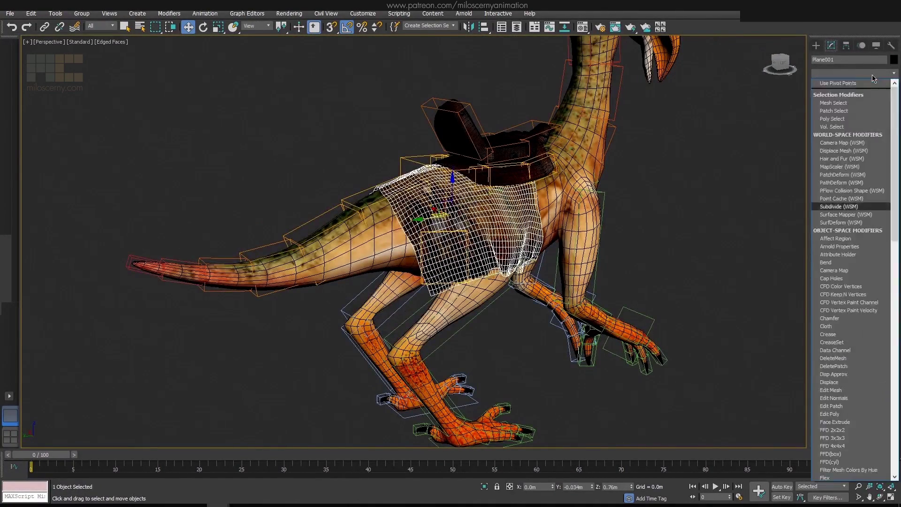
{"action": "type", "text": "sk"}
{"action": "left_click", "coordinate": [861, 180]}
{"action": "left_click", "coordinate": [848, 302]}
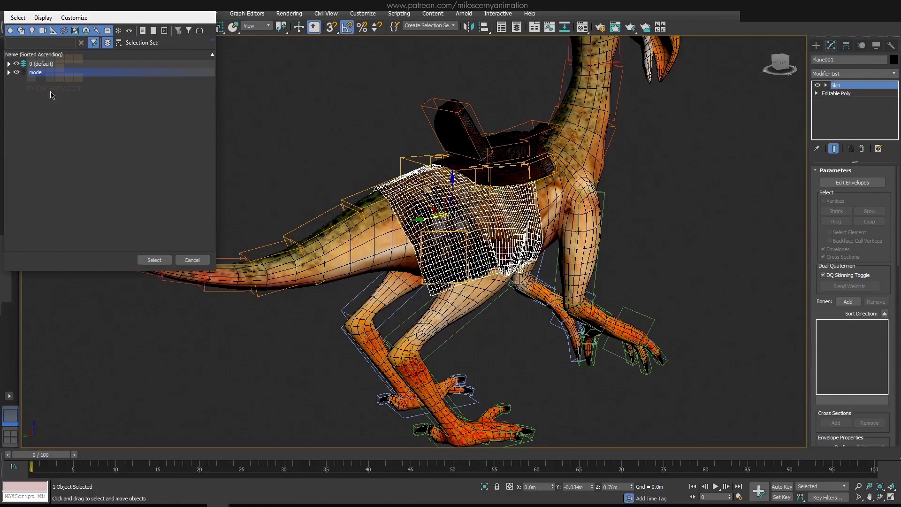
{"action": "left_click", "coordinate": [8, 69]}
{"action": "scroll", "coordinate": [86, 142], "scroll_direction": "down", "scroll_amount": 5}
{"action": "scroll", "coordinate": [79, 155], "scroll_direction": "down", "scroll_amount": 4}
{"action": "key", "text": "ctrl+a"}
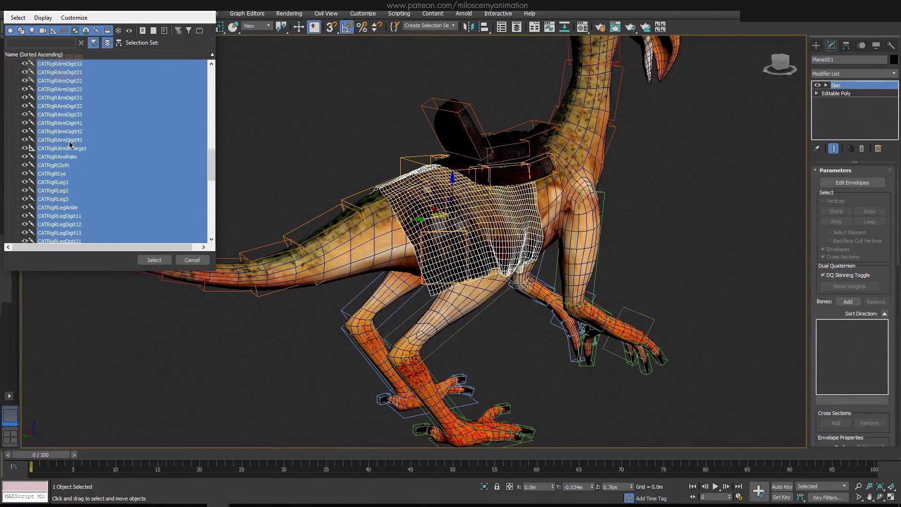
{"action": "left_click", "coordinate": [154, 259]}
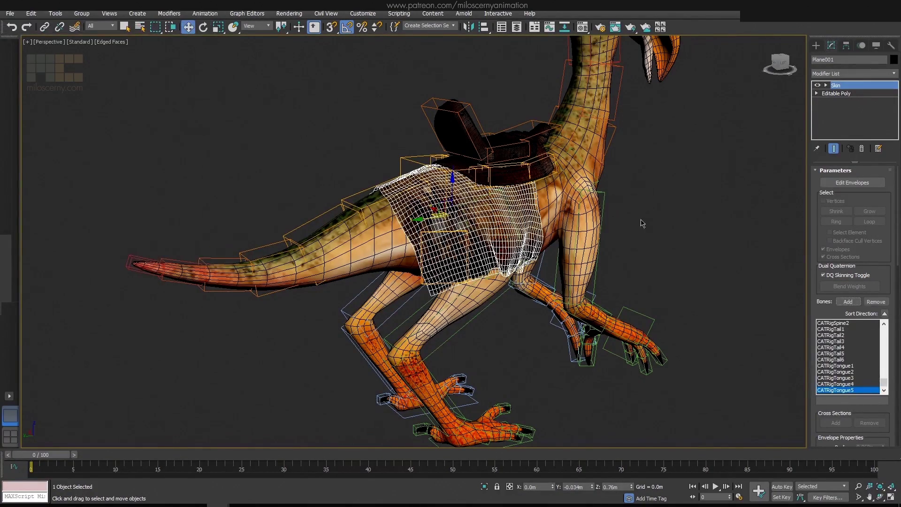
Rotate CATRigRCloth to test how the saddle cloth bends.
{"action": "middle_click_drag", "start_coordinate": [642, 223], "coordinate": [469, 215], "text": "alt"}
{"action": "scroll", "coordinate": [410, 212], "scroll_direction": "up", "scroll_amount": 3}
{"action": "left_click", "coordinate": [410, 213]}
{"action": "key", "text": "e"}
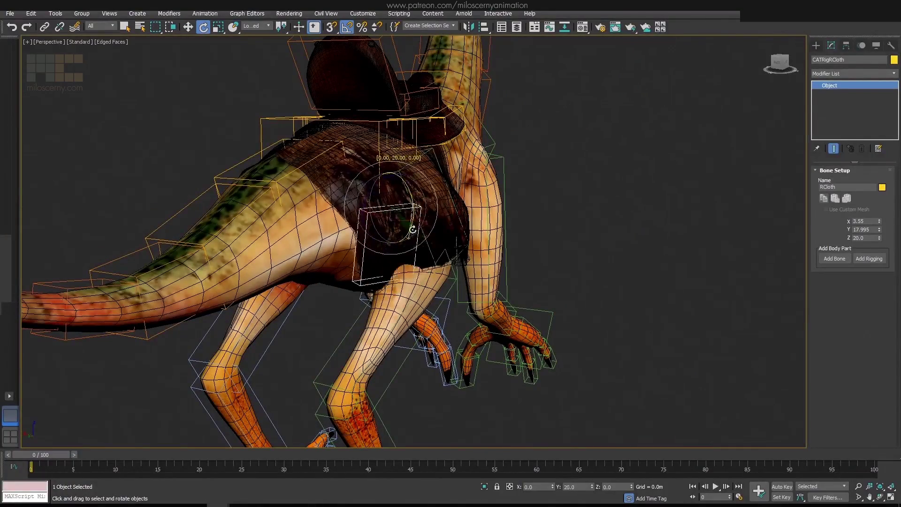
{"action": "scroll", "coordinate": [417, 221], "scroll_direction": "up", "scroll_amount": 5}
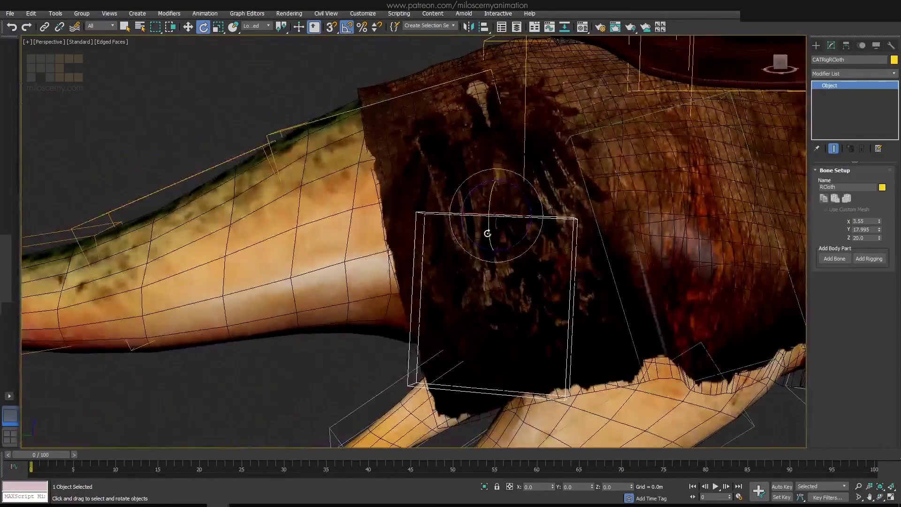
{"action": "scroll", "coordinate": [486, 247], "scroll_direction": "down", "scroll_amount": 5}
{"action": "middle_click_drag", "start_coordinate": [543, 261], "coordinate": [519, 236], "text": "alt"}
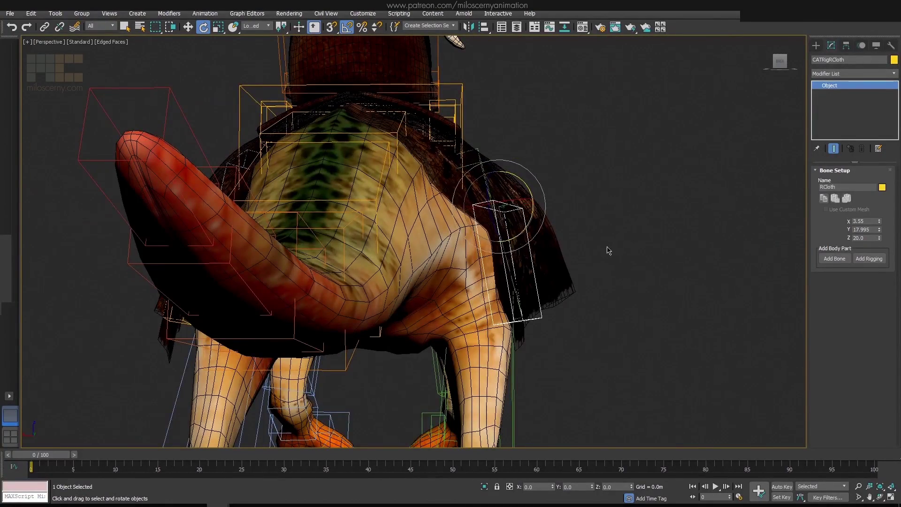
{"action": "middle_click_drag", "start_coordinate": [608, 251], "coordinate": [661, 211], "text": "alt"}
{"action": "scroll", "coordinate": [658, 263], "scroll_direction": "down", "scroll_amount": 3}
{"action": "scroll", "coordinate": [626, 218], "scroll_direction": "up", "scroll_amount": 3}
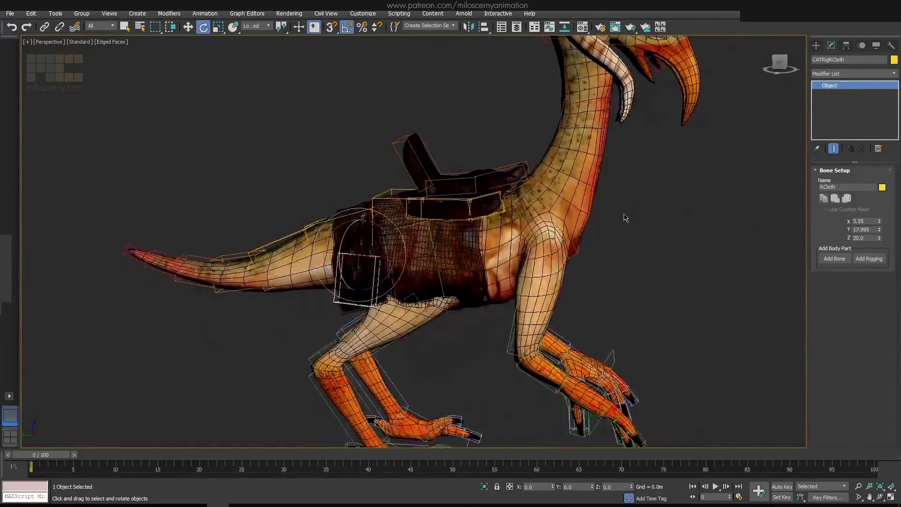
{"action": "scroll", "coordinate": [625, 217], "scroll_direction": "down", "scroll_amount": 4}
Expand the model layer and inspect the pelvis and saddle area in wireframe.
{"action": "left_click", "coordinate": [607, 229]}
{"action": "left_click", "coordinate": [517, 27]}
{"action": "left_click", "coordinate": [649, 164]}
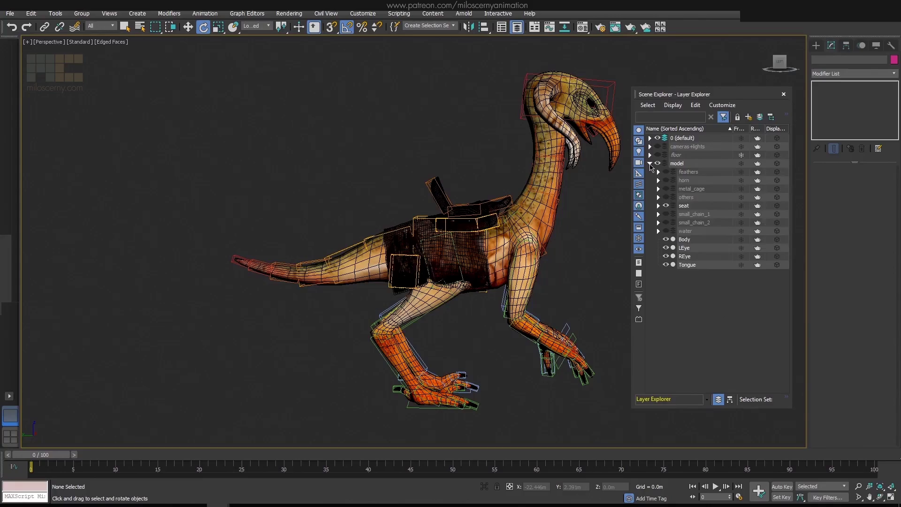
{"action": "scroll", "coordinate": [479, 219], "scroll_direction": "up", "scroll_amount": 5}
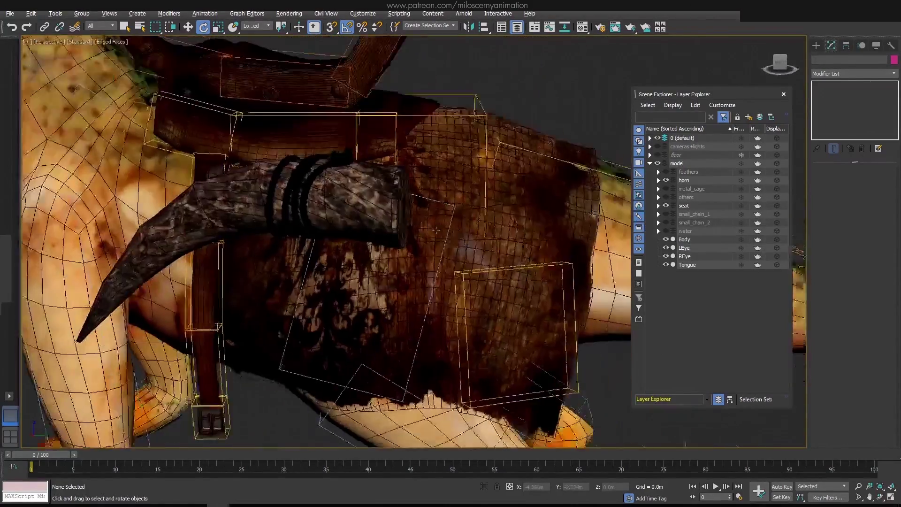
{"action": "left_click", "coordinate": [517, 27]}
{"action": "middle_click_drag", "start_coordinate": [479, 220], "coordinate": [422, 235], "text": "alt"}
{"action": "key", "text": "F3"}
{"action": "left_click", "coordinate": [544, 181]}
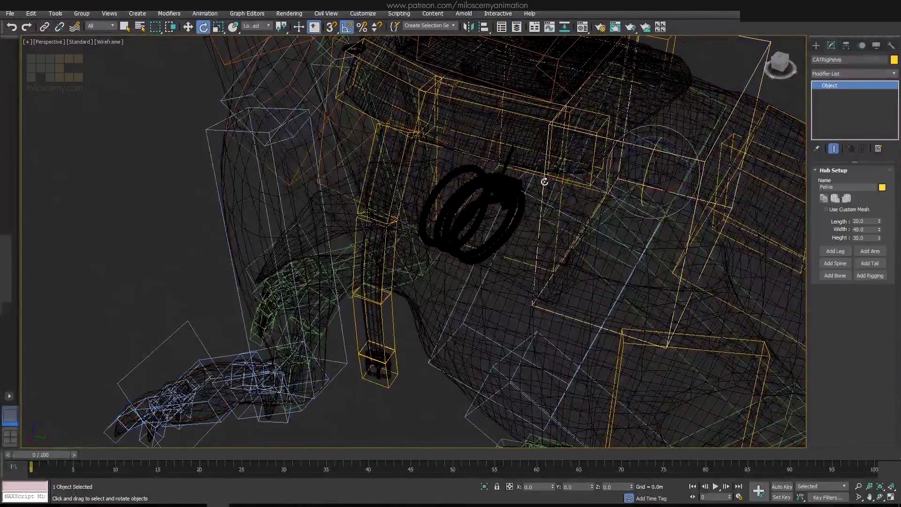
{"action": "key", "text": "F3"}
{"action": "middle_click_drag", "start_coordinate": [543, 177], "coordinate": [590, 247], "text": "alt"}
{"action": "key", "text": "F3"}
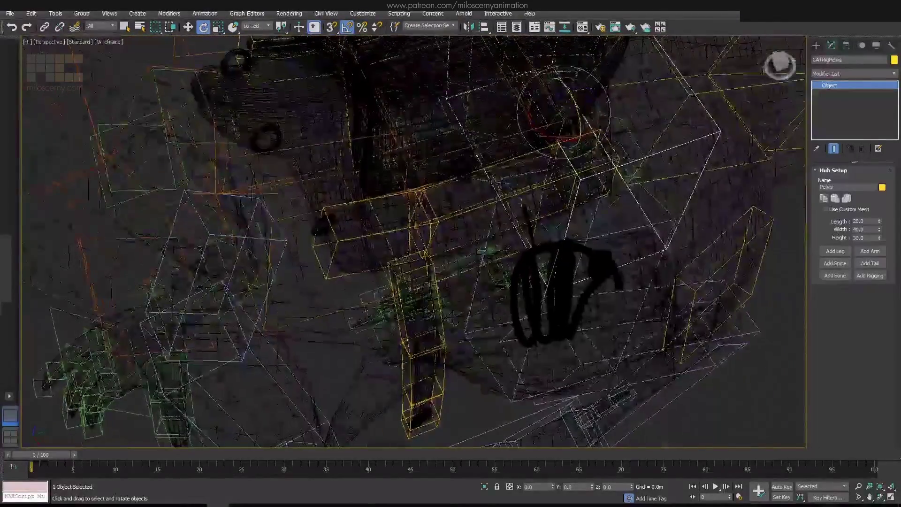
{"action": "left_click", "coordinate": [530, 229]}
{"action": "middle_click_drag", "start_coordinate": [531, 229], "coordinate": [569, 188], "text": "alt"}
Align the Horn bone along the horn prop with a length of 29.735.
{"action": "left_click", "coordinate": [464, 343]}
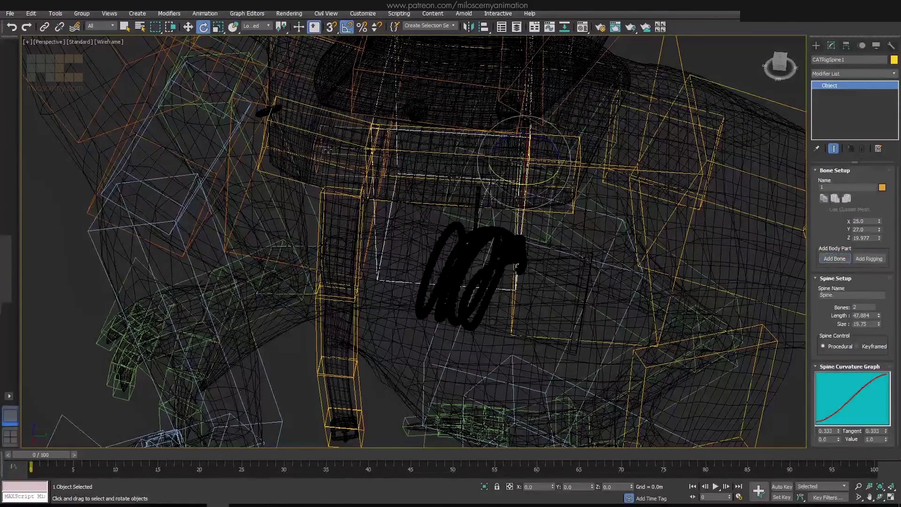
{"action": "left_click", "coordinate": [315, 146]}
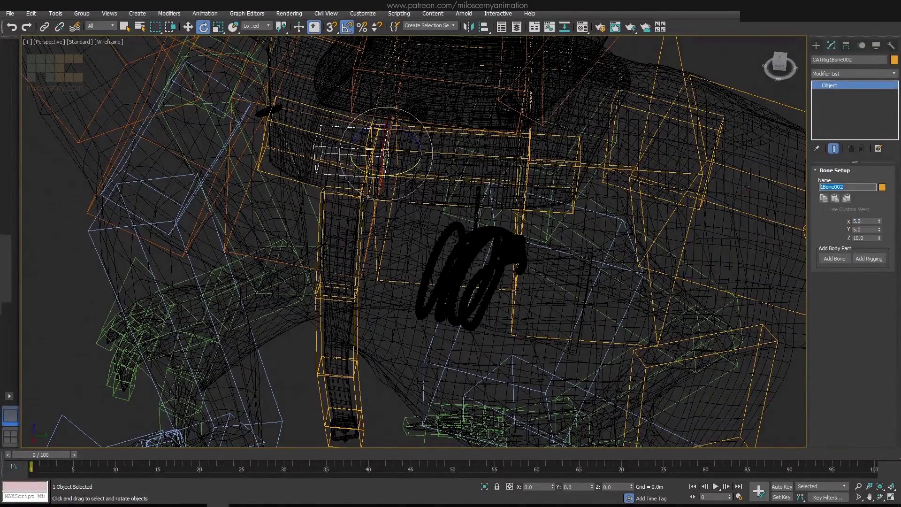
{"action": "middle_click_drag", "start_coordinate": [315, 146], "coordinate": [338, 164], "text": "alt"}
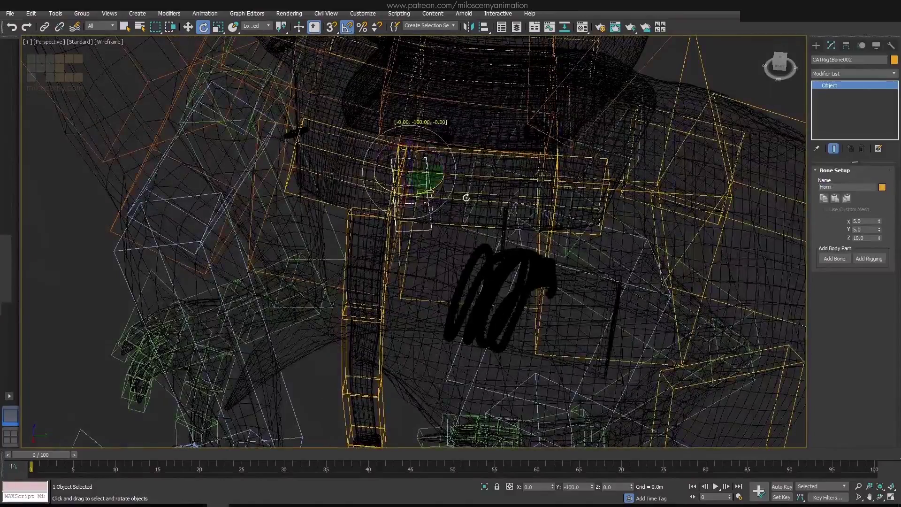
{"action": "middle_click_drag", "start_coordinate": [466, 198], "coordinate": [517, 226], "text": "alt"}
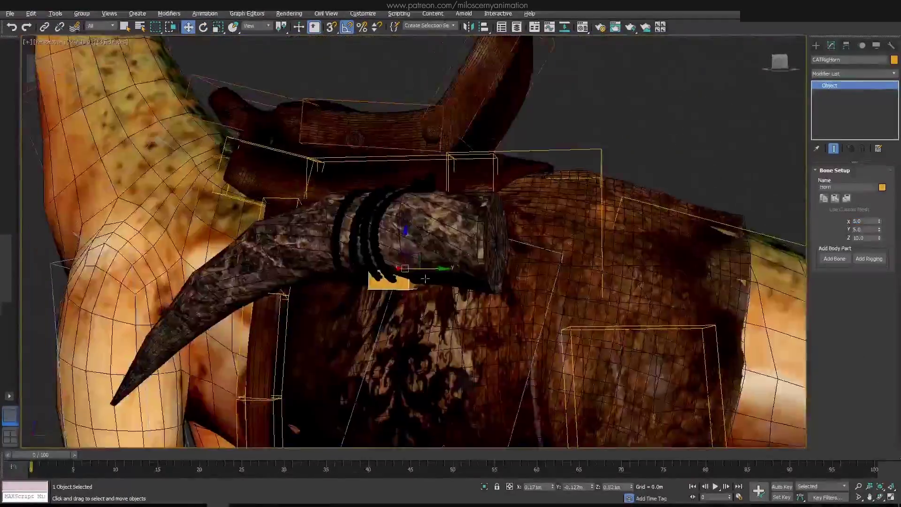
{"action": "middle_click_drag", "start_coordinate": [425, 279], "coordinate": [469, 254], "text": "alt"}
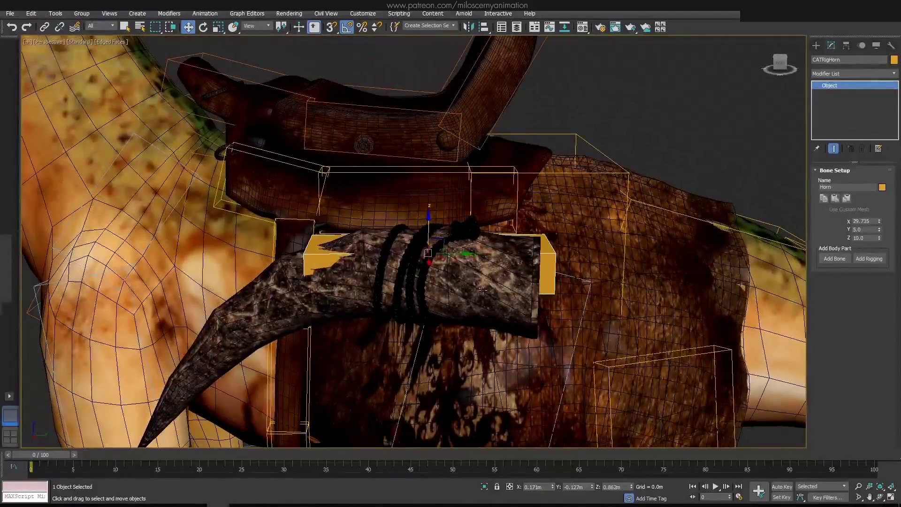
{"action": "middle_click_drag", "start_coordinate": [482, 290], "coordinate": [515, 249], "text": "alt"}
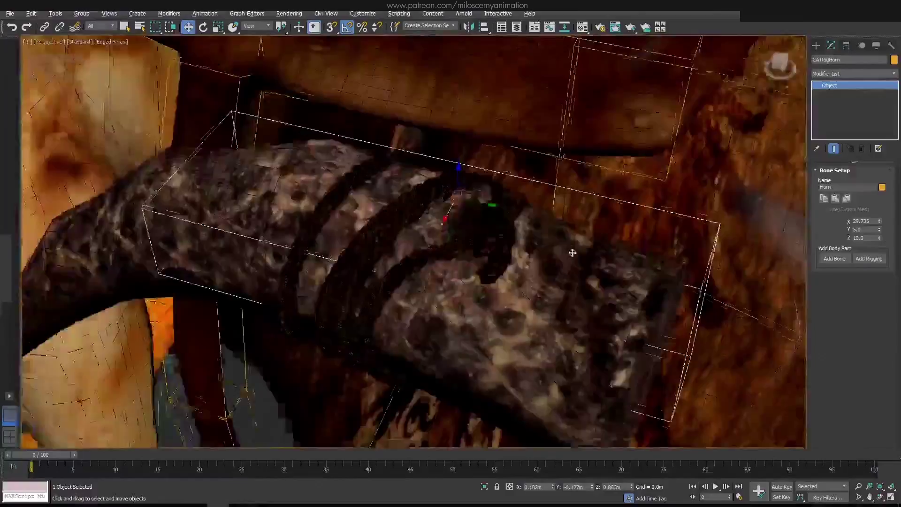
{"action": "key", "text": "e"}
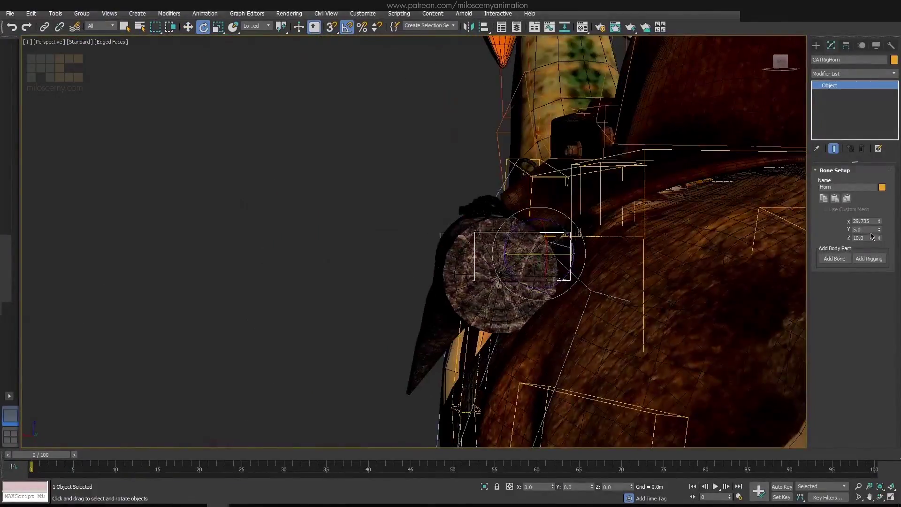
{"action": "middle_click_drag", "start_coordinate": [503, 241], "coordinate": [661, 177], "text": "alt"}
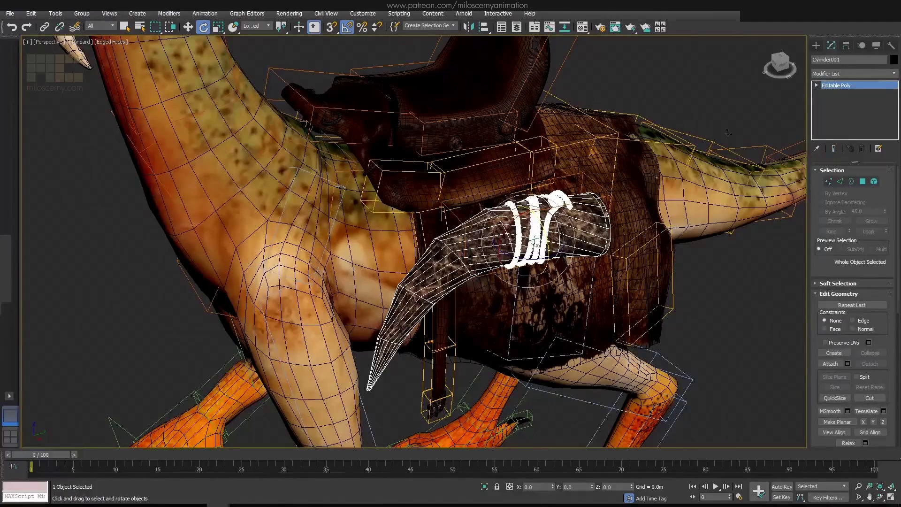
Add a Skin modifier to Cylinder001 bound to the CATRigHorn bone.
{"action": "left_click", "coordinate": [857, 73]}
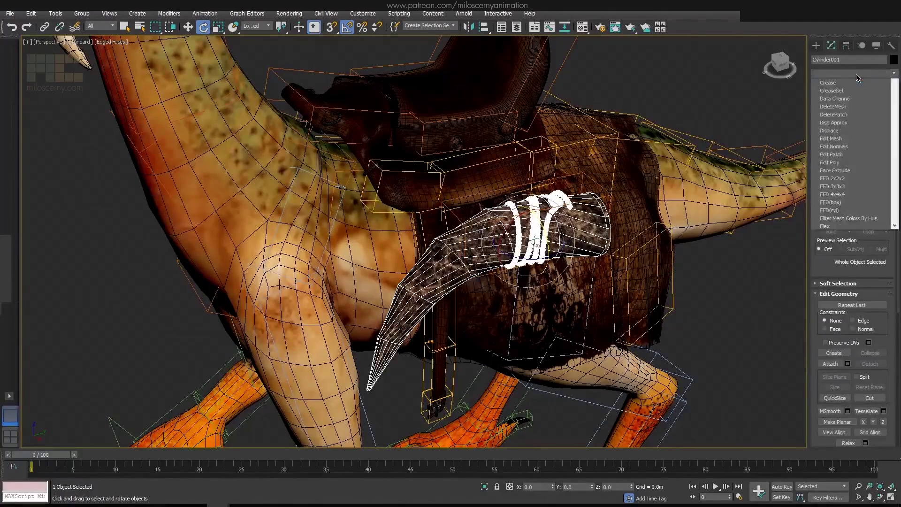
{"action": "type", "text": "skin"}
{"action": "left_click", "coordinate": [844, 179]}
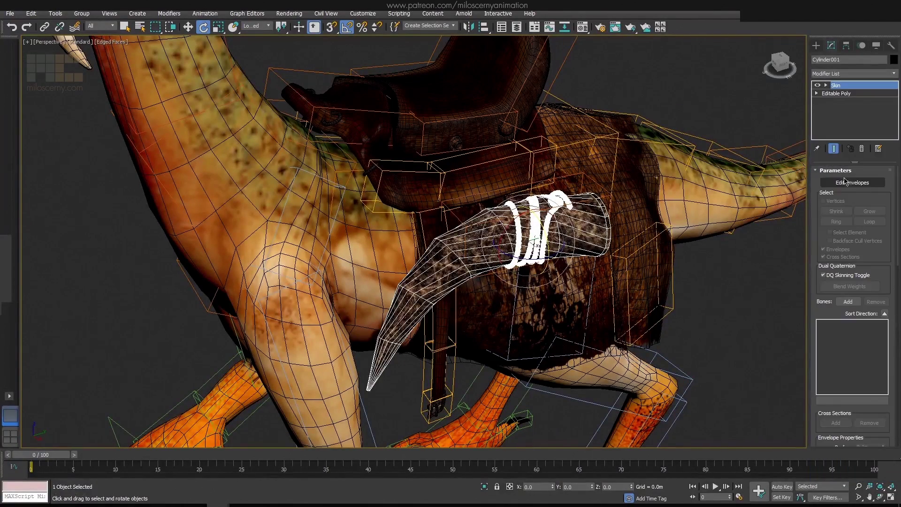
{"action": "left_click", "coordinate": [845, 301]}
{"action": "scroll", "coordinate": [80, 140], "scroll_direction": "down", "scroll_amount": 5}
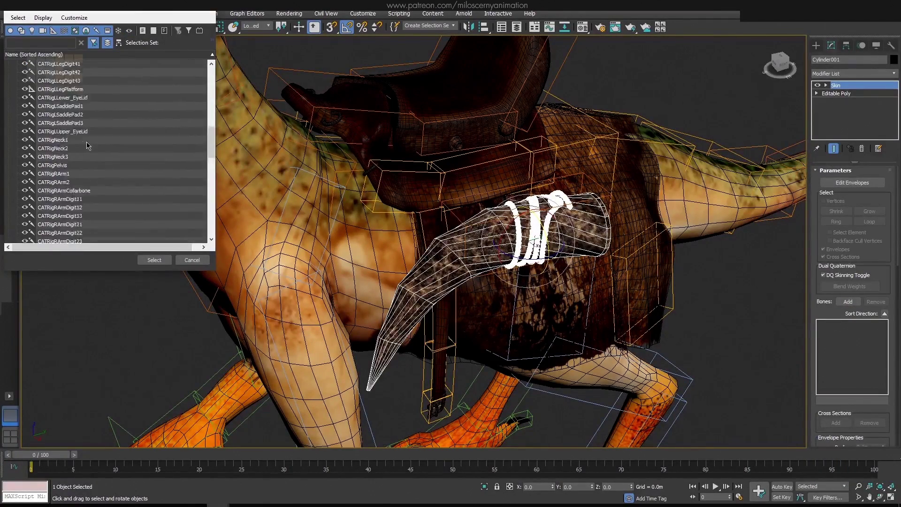
{"action": "scroll", "coordinate": [86, 146], "scroll_direction": "up", "scroll_amount": 10}
{"action": "double_click", "coordinate": [60, 82]}
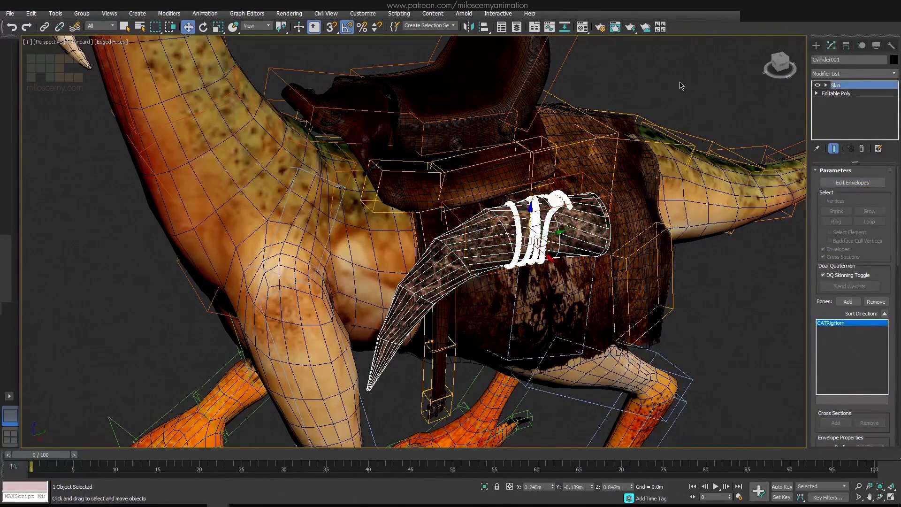
Rotate CATRigHorn to check that the horn mesh follows.
{"action": "left_click", "coordinate": [681, 85]}
{"action": "middle_click_drag", "start_coordinate": [681, 86], "coordinate": [563, 211], "text": "alt"}
{"action": "key", "text": "e"}
{"action": "left_click", "coordinate": [543, 232]}
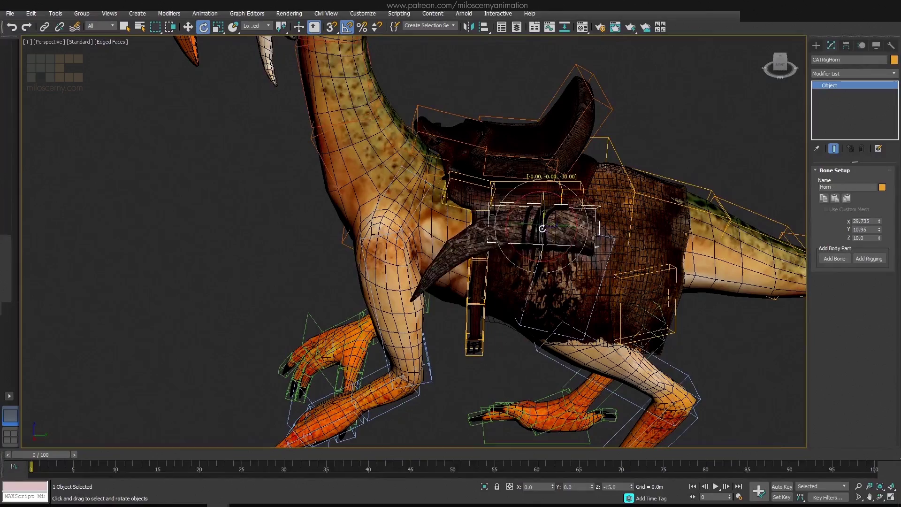
{"action": "middle_click_drag", "start_coordinate": [626, 249], "coordinate": [554, 207], "text": "alt"}
{"action": "left_click_drag", "start_coordinate": [554, 207], "coordinate": [548, 201]}
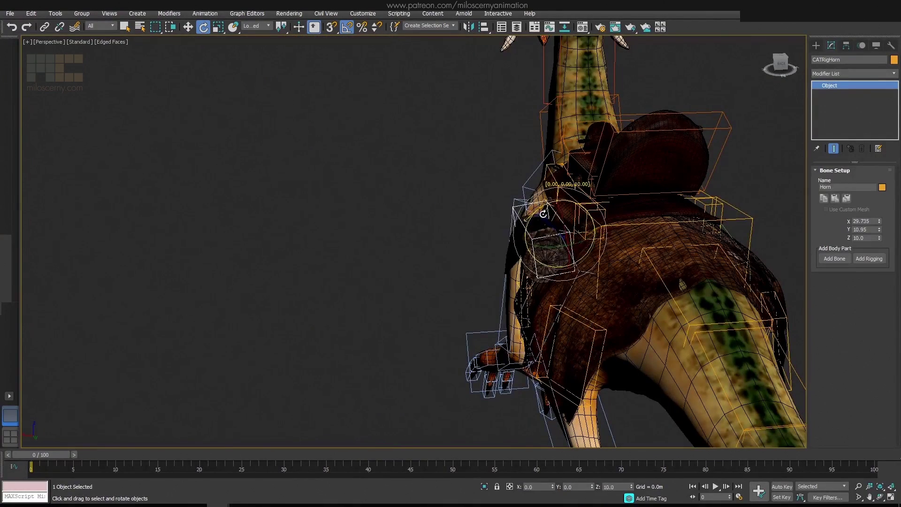
{"action": "middle_click_drag", "start_coordinate": [543, 214], "coordinate": [624, 200], "text": "alt"}
{"action": "left_click", "coordinate": [640, 196]}
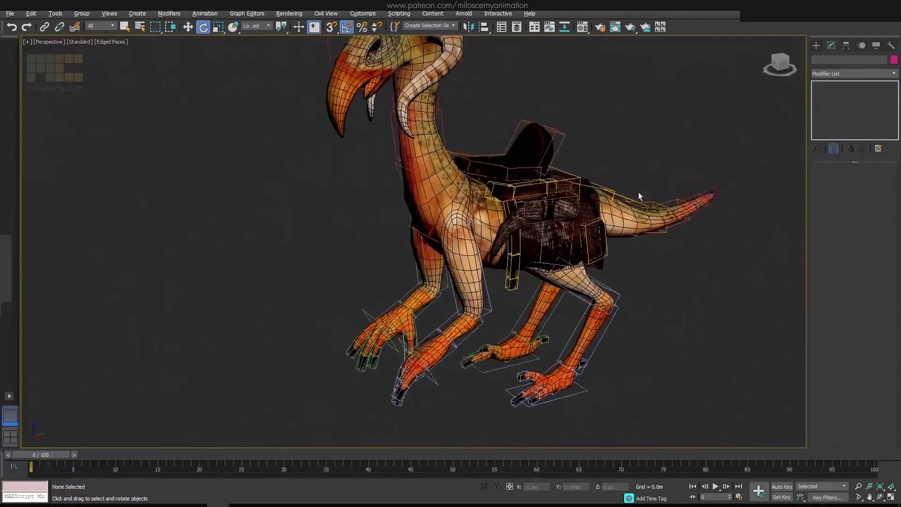
Frame the canteen pouch in wireframe and select the left saddle pad bone.
{"action": "scroll", "coordinate": [632, 183], "scroll_direction": "up", "scroll_amount": 5}
{"action": "left_click", "coordinate": [517, 26]}
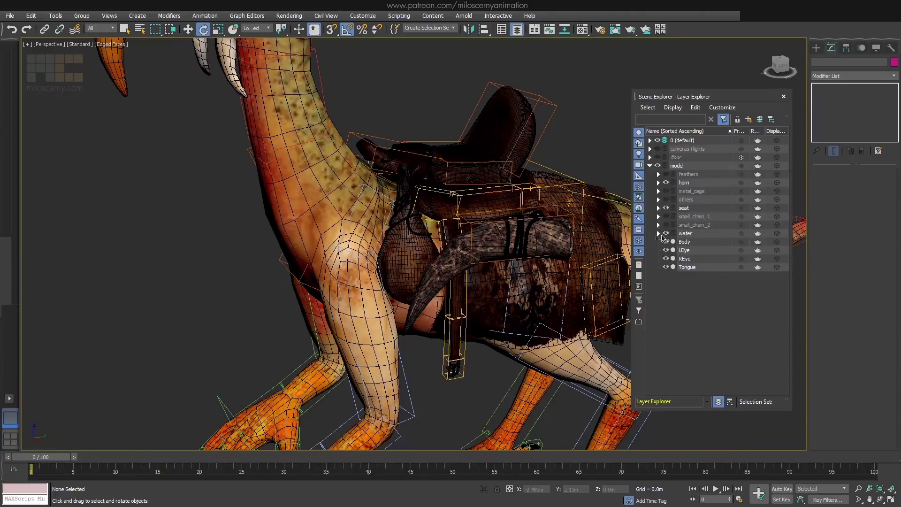
{"action": "left_click", "coordinate": [783, 96]}
{"action": "mouse_move", "coordinate": [516, 235]}
{"action": "middle_mouse_down", "text": "alt"}
{"action": "mouse_move", "coordinate": [539, 226]}
{"action": "mouse_move", "coordinate": [529, 256]}
{"action": "mouse_move", "coordinate": [517, 240]}
{"action": "mouse_move", "coordinate": [569, 255]}
{"action": "mouse_move", "coordinate": [443, 205]}
{"action": "mouse_move", "coordinate": [498, 220]}
{"action": "mouse_move", "coordinate": [482, 222]}
{"action": "mouse_move", "coordinate": [499, 252]}
{"action": "mouse_move", "coordinate": [494, 228]}
{"action": "middle_mouse_up", "text": "alt"}
{"action": "left_click", "coordinate": [404, 268]}
{"action": "key", "text": "F3"}
{"action": "key", "text": "z"}
{"action": "key", "text": "F3"}
{"action": "key", "text": "F3"}
{"action": "left_click", "coordinate": [443, 205]}
{"action": "key", "text": "F3"}
{"action": "left_click", "coordinate": [482, 222]}
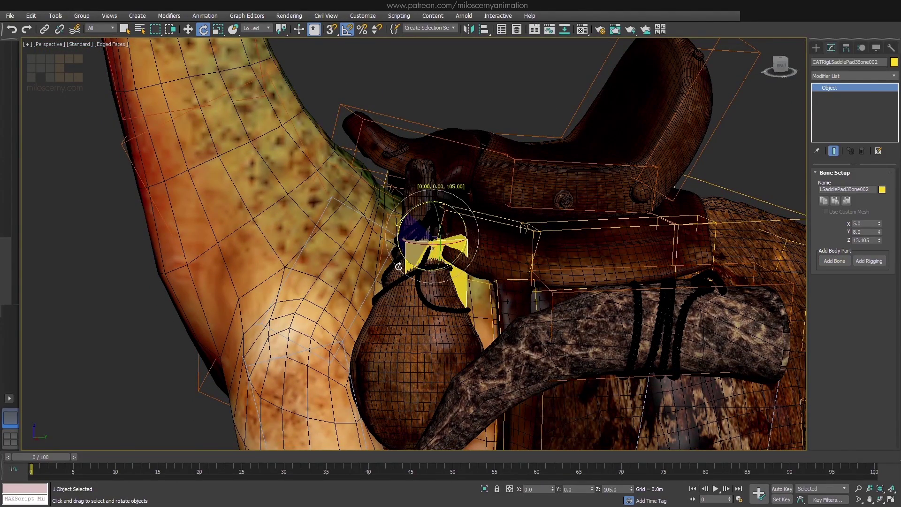
Resize the saddle pad bone to 5.8 in X and 15.68 in Y.
{"action": "middle_click_drag", "start_coordinate": [399, 224], "coordinate": [413, 199], "text": "alt"}
{"action": "key", "text": "F3"}
{"action": "key", "text": "w"}
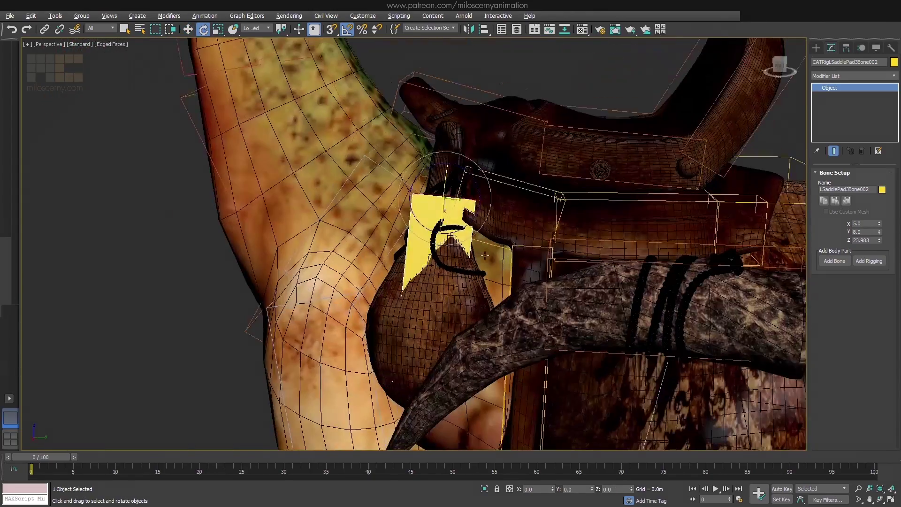
{"action": "left_click_drag", "start_coordinate": [879, 231], "coordinate": [894, 179]}
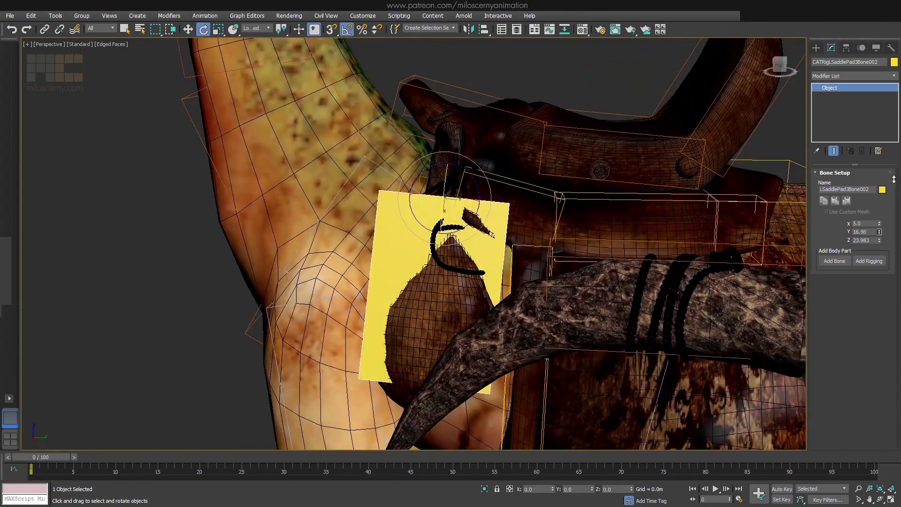
{"action": "left_click_drag", "start_coordinate": [881, 226], "coordinate": [881, 217]}
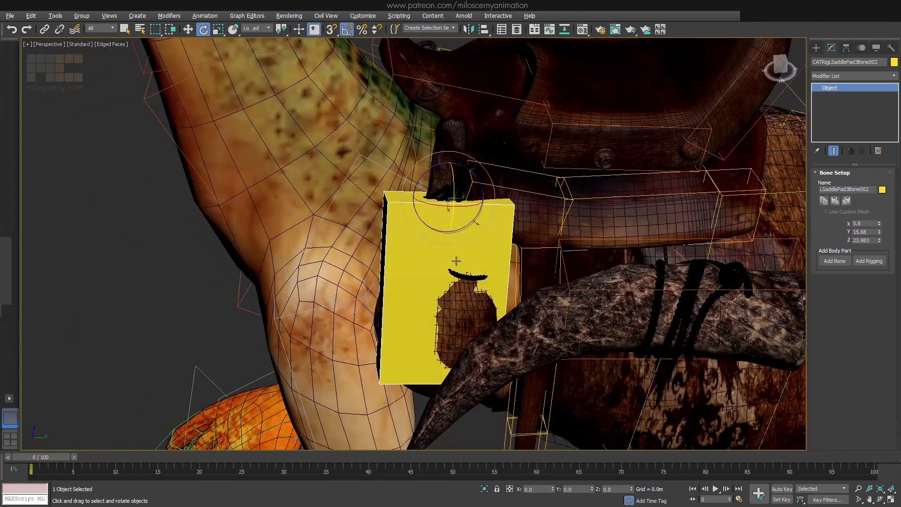
{"action": "mouse_move", "coordinate": [446, 211]}
{"action": "middle_mouse_down", "text": "alt"}
{"action": "mouse_move", "coordinate": [460, 202]}
{"action": "mouse_move", "coordinate": [450, 209]}
{"action": "middle_mouse_up", "text": "alt"}
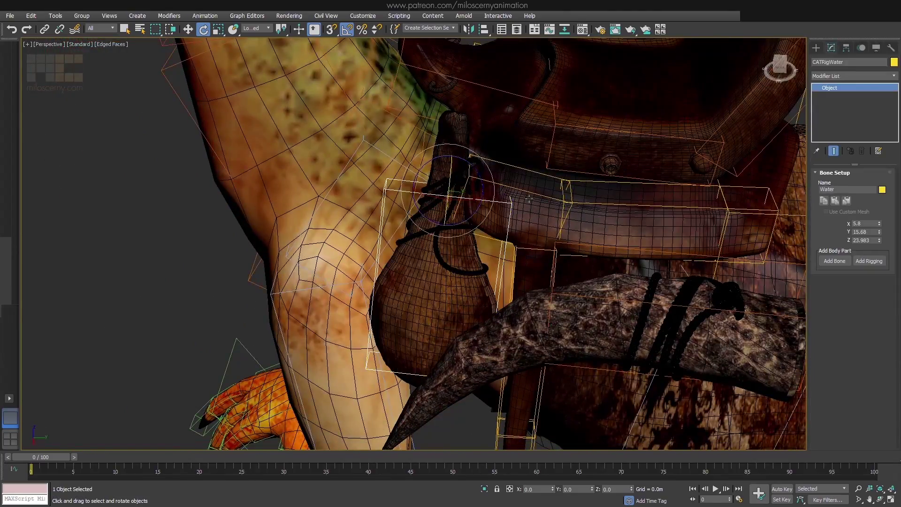
{"action": "mouse_move", "coordinate": [521, 221]}
{"action": "middle_mouse_down", "text": "alt"}
{"action": "mouse_move", "coordinate": [543, 225]}
{"action": "mouse_move", "coordinate": [522, 219]}
{"action": "middle_mouse_up", "text": "alt"}
Add a Skin modifier to the canteen mesh and bind it to CATRigWater.
{"action": "left_click", "coordinate": [471, 254]}
{"action": "left_click", "coordinate": [854, 76]}
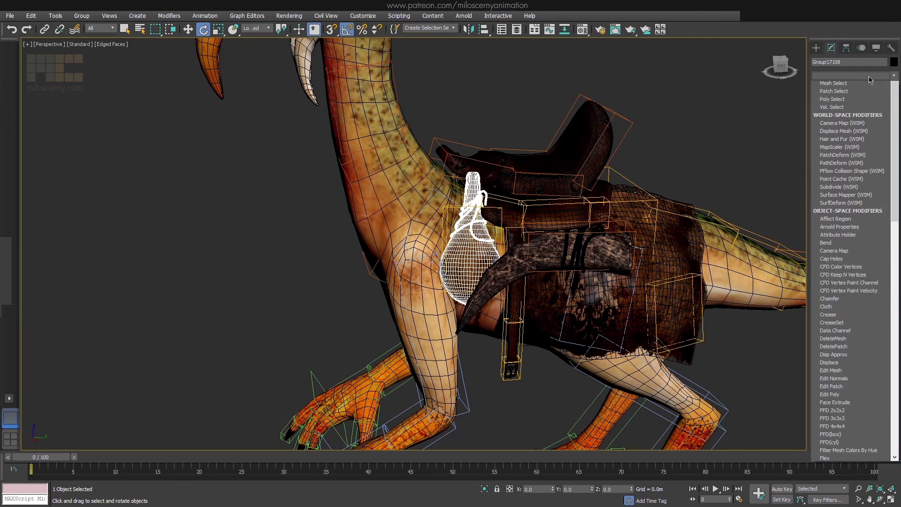
{"action": "scroll", "coordinate": [844, 179], "scroll_direction": "down", "scroll_amount": 10}
{"action": "left_click", "coordinate": [845, 181]}
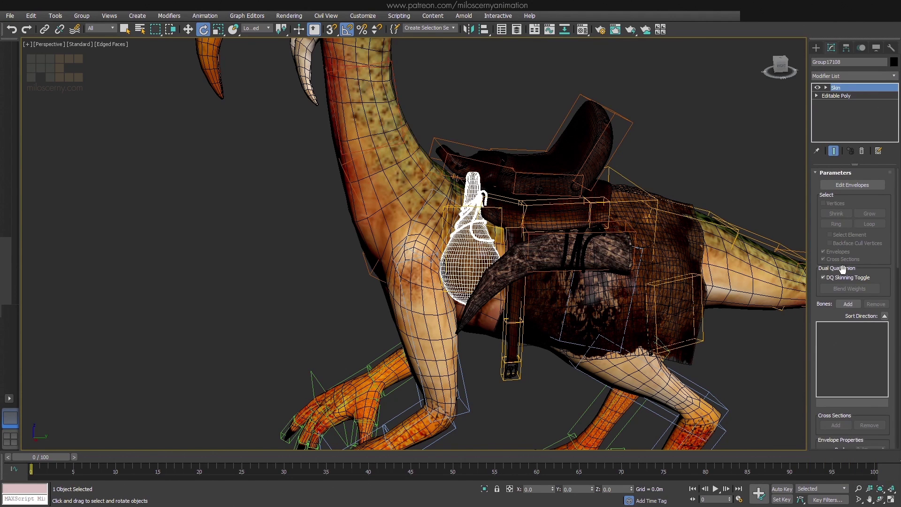
{"action": "left_click", "coordinate": [848, 304]}
{"action": "left_click", "coordinate": [8, 74]}
{"action": "scroll", "coordinate": [74, 139], "scroll_direction": "down", "scroll_amount": 5}
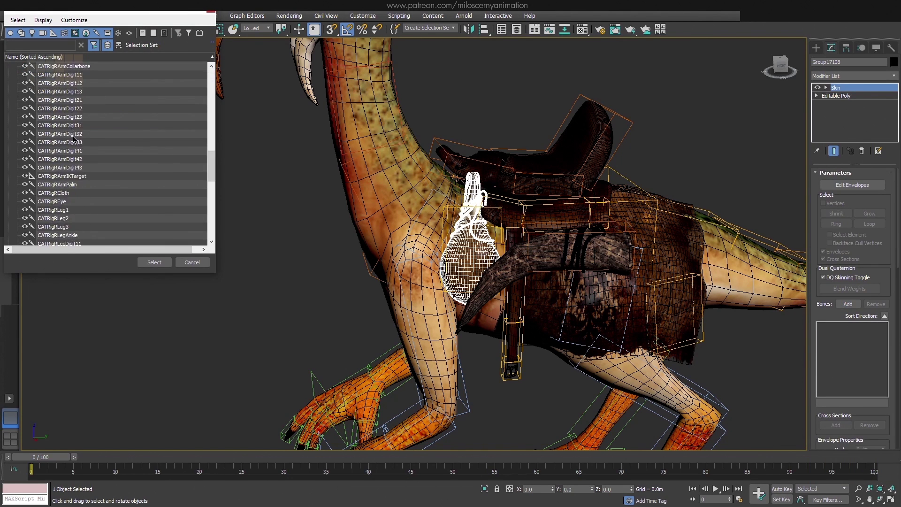
{"action": "left_click", "coordinate": [154, 262]}
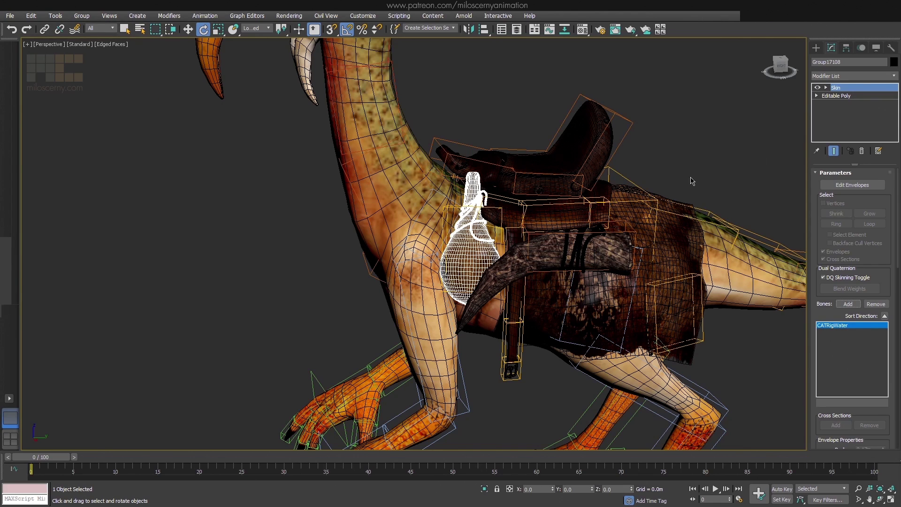
{"action": "middle_click_drag", "start_coordinate": [654, 154], "coordinate": [586, 188], "text": "alt"}
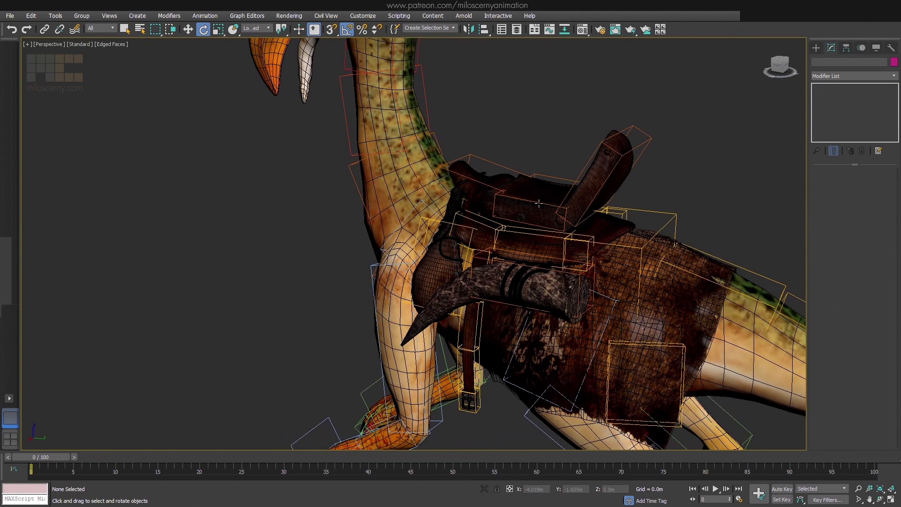
Switch the CATRigSeat1 rig to animation mode, play and stop it, then scrub the timeline.
{"action": "left_click", "coordinate": [530, 209]}
{"action": "left_click", "coordinate": [861, 48]}
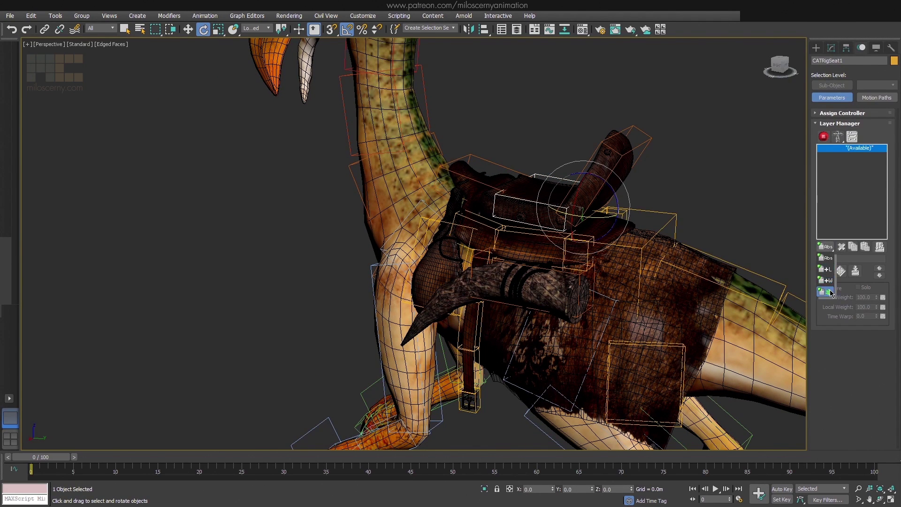
{"action": "left_click", "coordinate": [824, 137]}
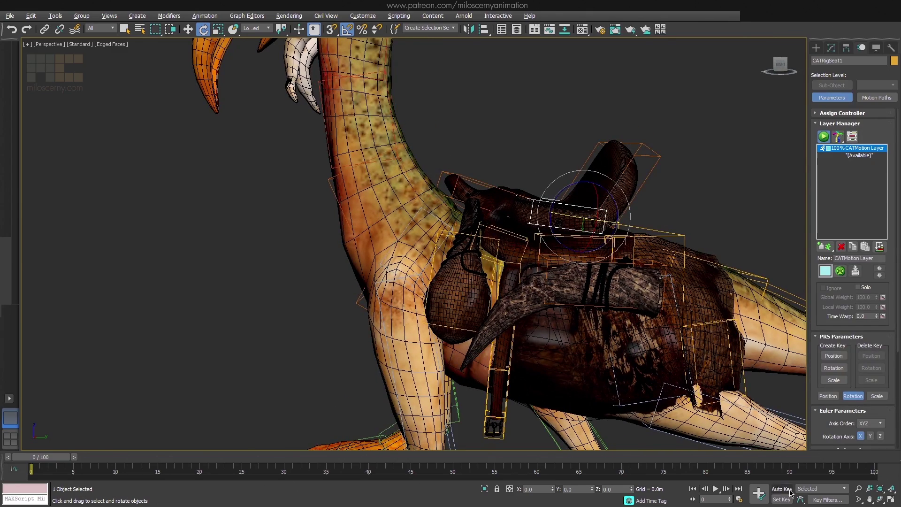
{"action": "left_click", "coordinate": [714, 489]}
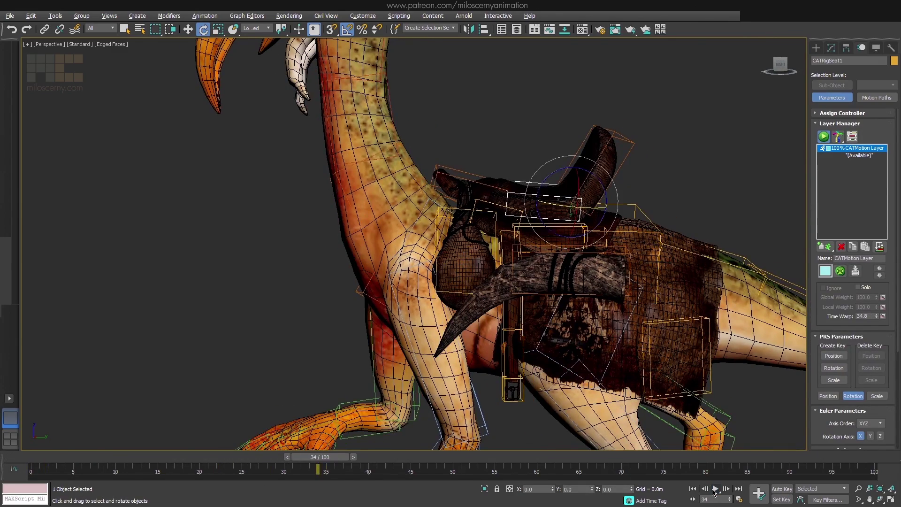
{"action": "left_click", "coordinate": [714, 489]}
{"action": "left_click_drag", "start_coordinate": [461, 457], "coordinate": [492, 470]}
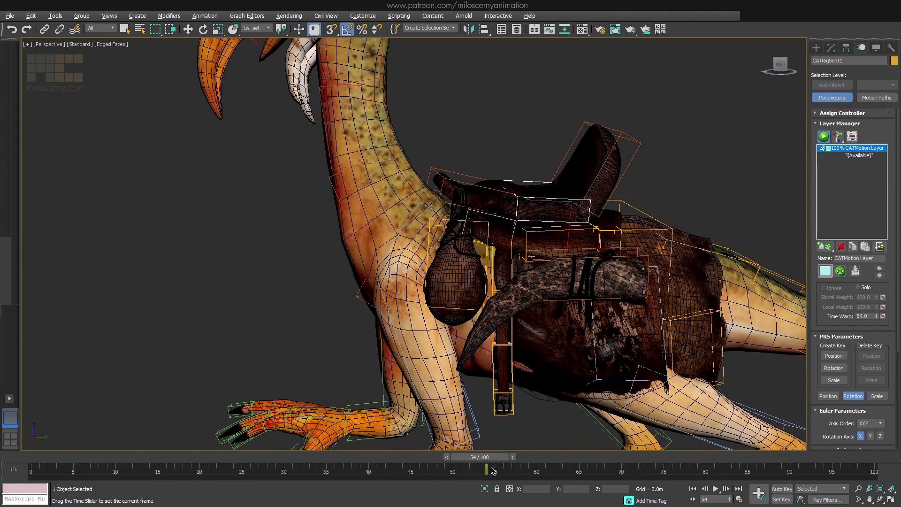
{"action": "middle_click_drag", "start_coordinate": [751, 211], "coordinate": [522, 162], "text": "alt"}
{"action": "key", "text": "ctrl+d"}
{"action": "scroll", "coordinate": [523, 162], "scroll_direction": "down", "scroll_amount": 8}
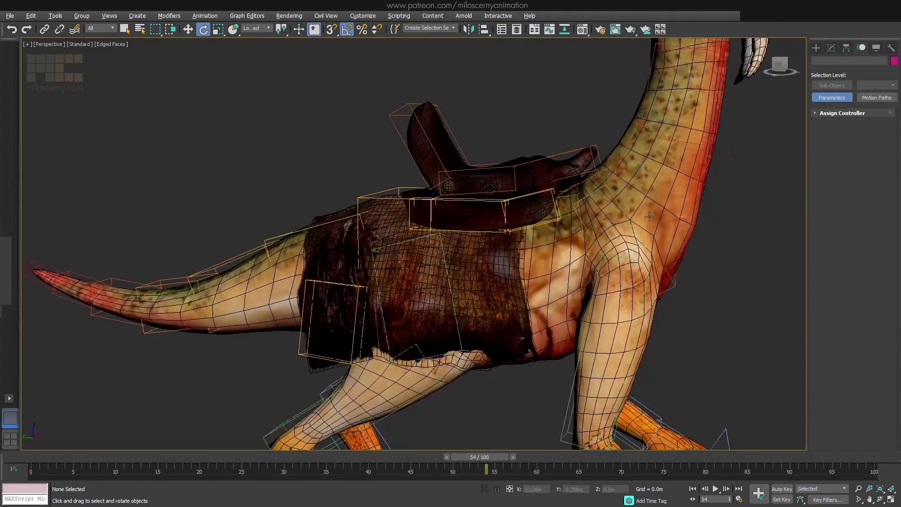
Unhide the metal_cage layer, then zoom in and select the neck bone.
{"action": "middle_click_drag", "start_coordinate": [664, 227], "coordinate": [654, 236], "text": "alt"}
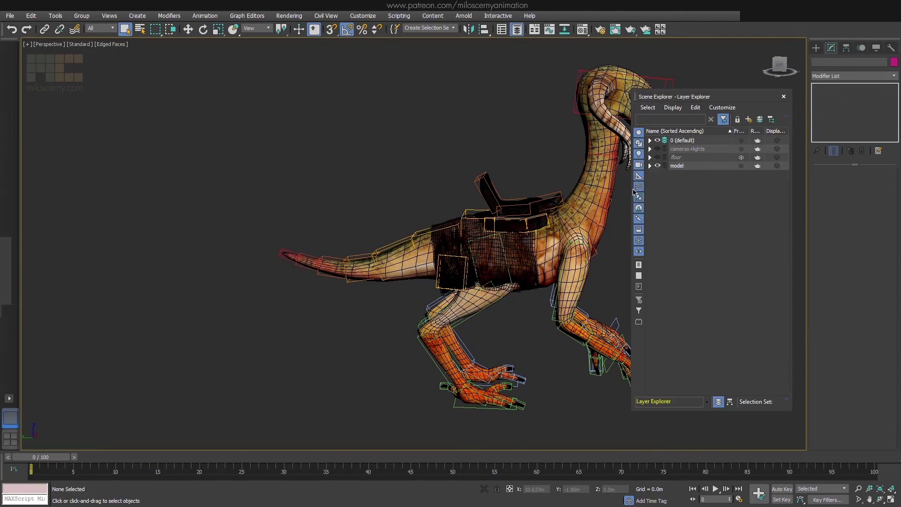
{"action": "left_click", "coordinate": [650, 165]}
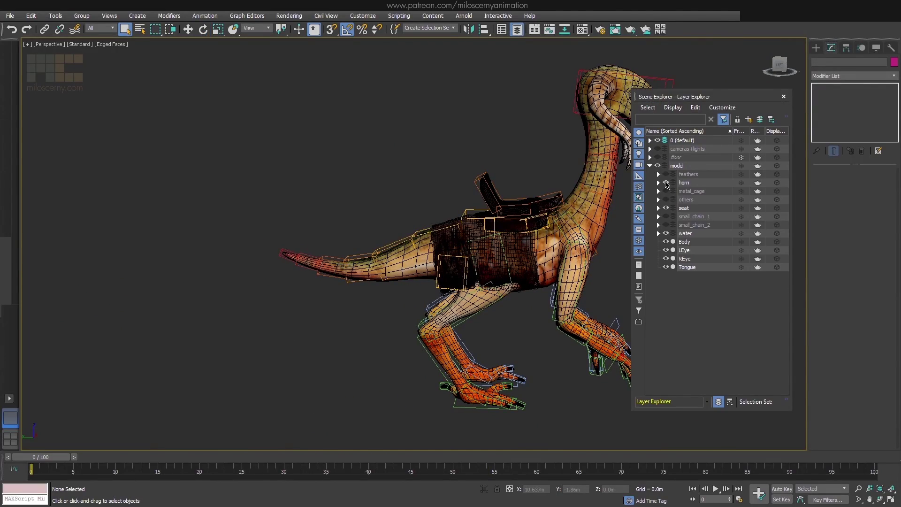
{"action": "middle_click_drag", "start_coordinate": [584, 205], "coordinate": [505, 244]}
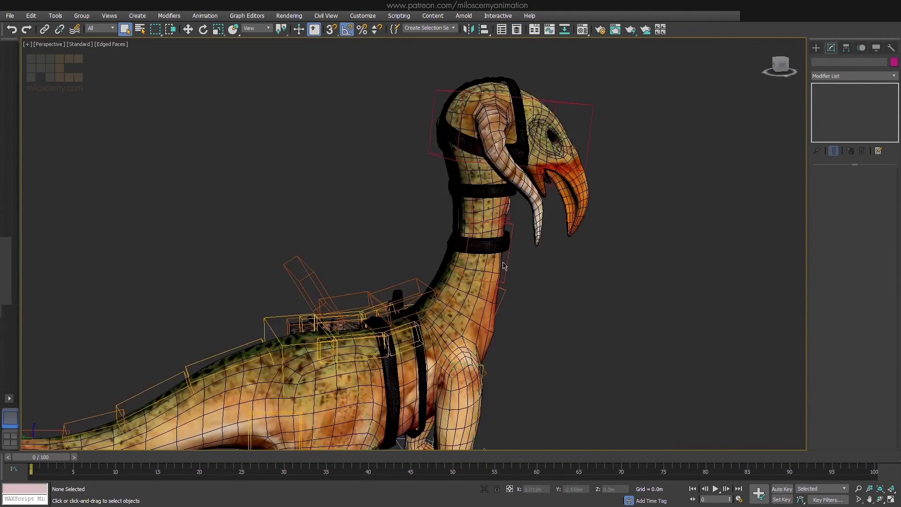
{"action": "scroll", "coordinate": [584, 238], "scroll_direction": "up", "scroll_amount": 3}
{"action": "middle_click_drag", "start_coordinate": [583, 237], "coordinate": [559, 244], "text": "alt"}
{"action": "left_click", "coordinate": [558, 244]}
{"action": "scroll", "coordinate": [570, 250], "scroll_direction": "up", "scroll_amount": 2}
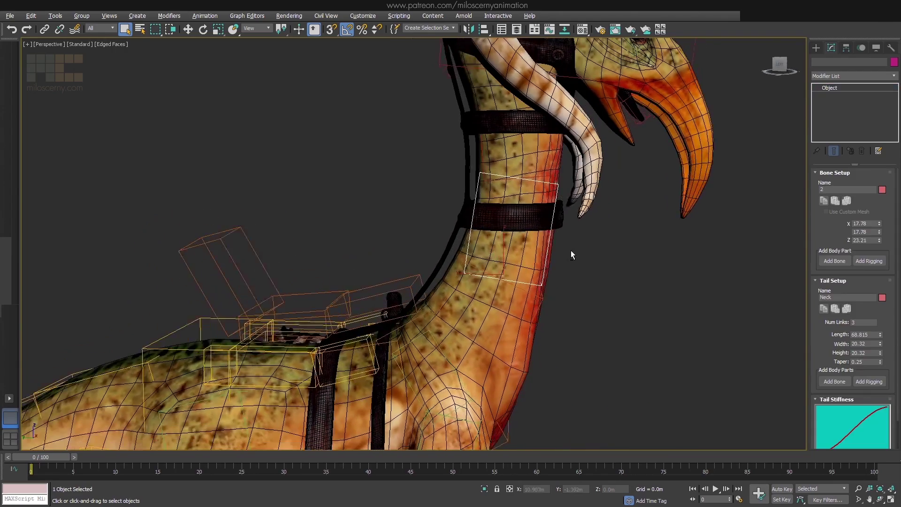
Add a new bone off CATRigNeck2 and rotate it sideways toward the collar.
{"action": "key", "text": "F3"}
{"action": "left_click", "coordinate": [836, 261]}
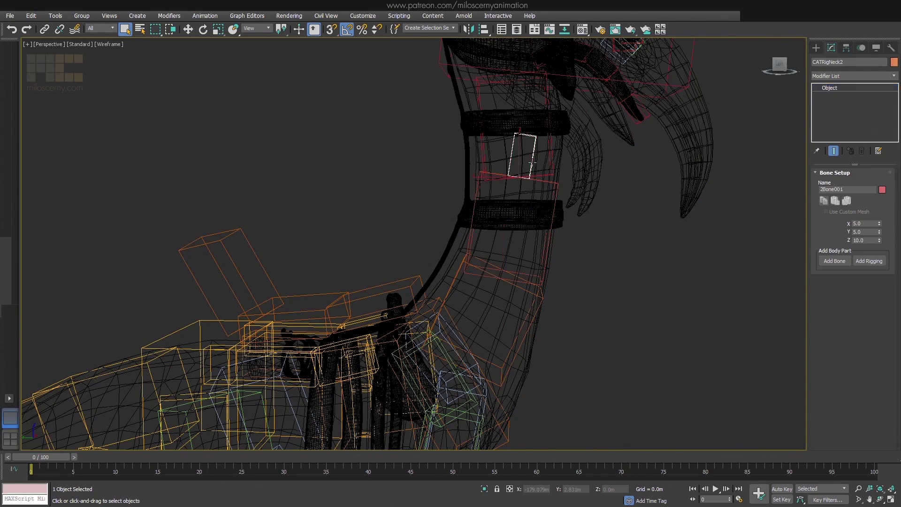
{"action": "middle_click_drag", "start_coordinate": [580, 188], "coordinate": [553, 188], "text": "alt"}
{"action": "scroll", "coordinate": [552, 188], "scroll_direction": "down", "scroll_amount": 8}
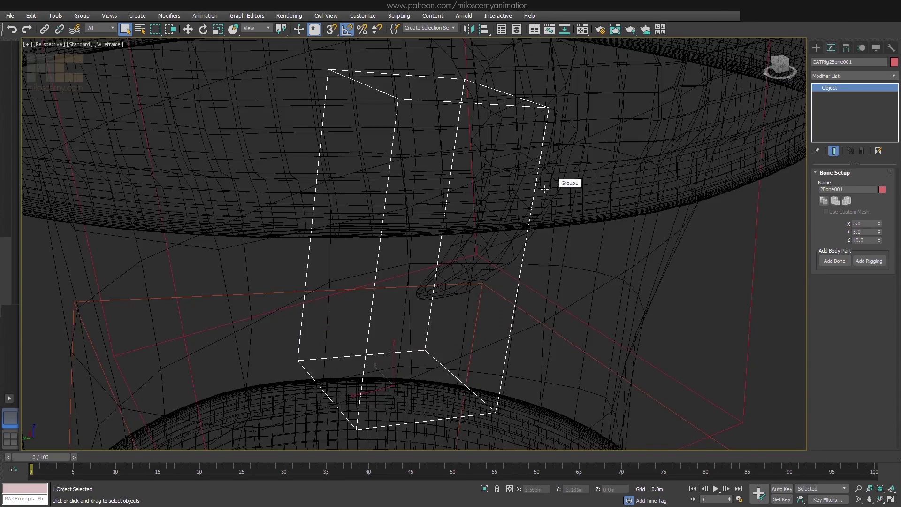
{"action": "key", "text": "w"}
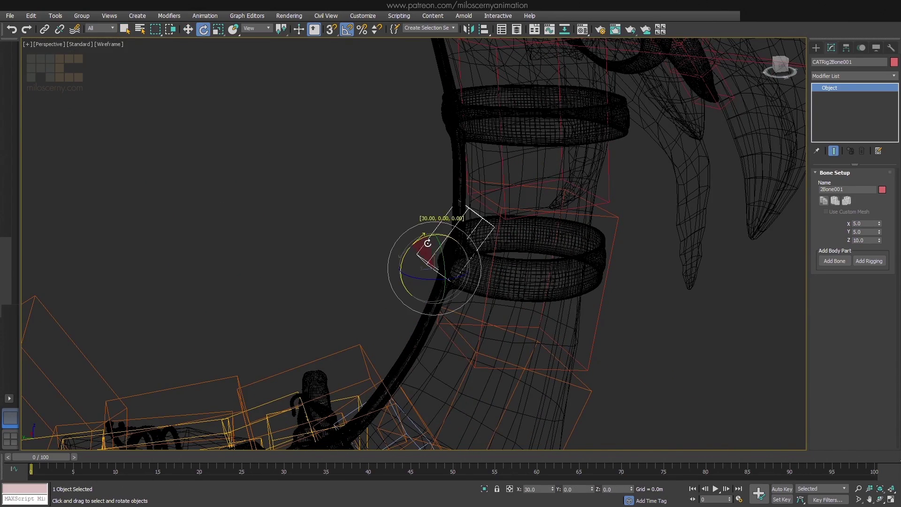
{"action": "left_click_drag", "start_coordinate": [427, 243], "coordinate": [428, 244]}
{"action": "key", "text": "F3"}
{"action": "mouse_move", "coordinate": [473, 292]}
{"action": "middle_mouse_down", "text": "alt"}
{"action": "mouse_move", "coordinate": [474, 301]}
{"action": "mouse_move", "coordinate": [538, 299]}
{"action": "mouse_move", "coordinate": [520, 286]}
{"action": "middle_mouse_up", "text": "alt"}
{"action": "key", "text": "F3"}
{"action": "key", "text": "w"}
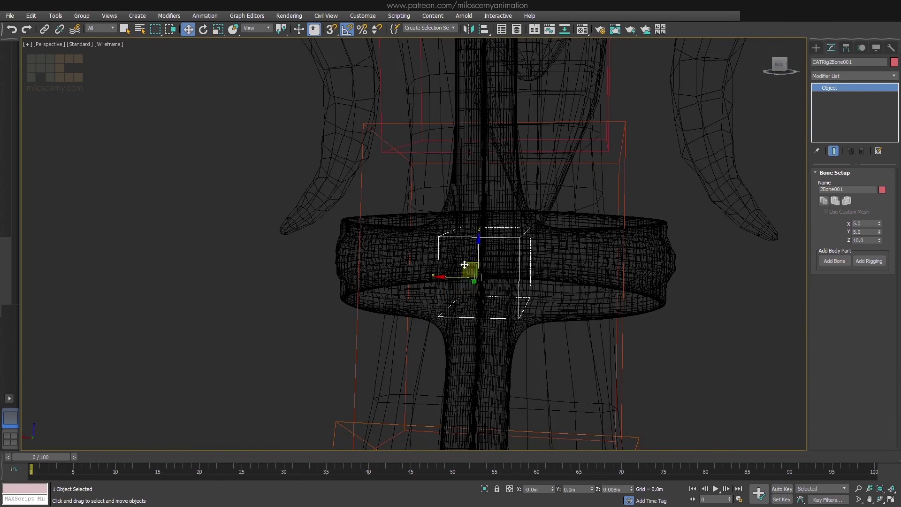
{"action": "middle_click_drag", "start_coordinate": [473, 261], "coordinate": [510, 259], "text": "alt"}
{"action": "key", "text": "F3"}
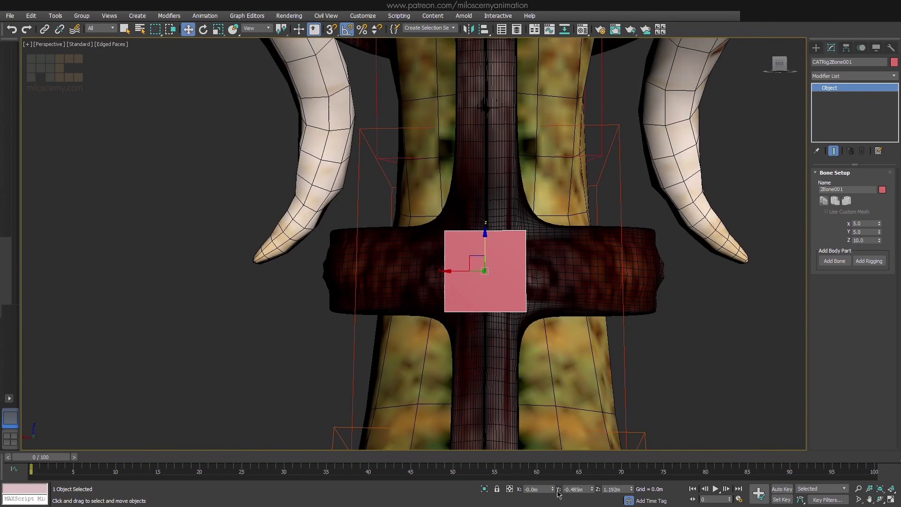
{"action": "middle_click_drag", "start_coordinate": [563, 329], "coordinate": [458, 315], "text": "alt"}
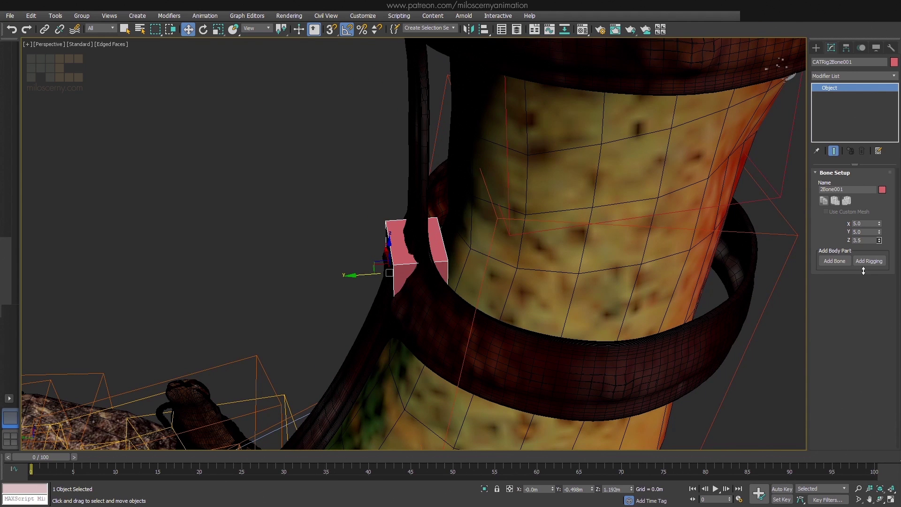
Align the bone to the collar pivot, set length 10, and rotate it along the collar.
{"action": "left_click", "coordinate": [386, 231]}
{"action": "left_click", "coordinate": [453, 334]}
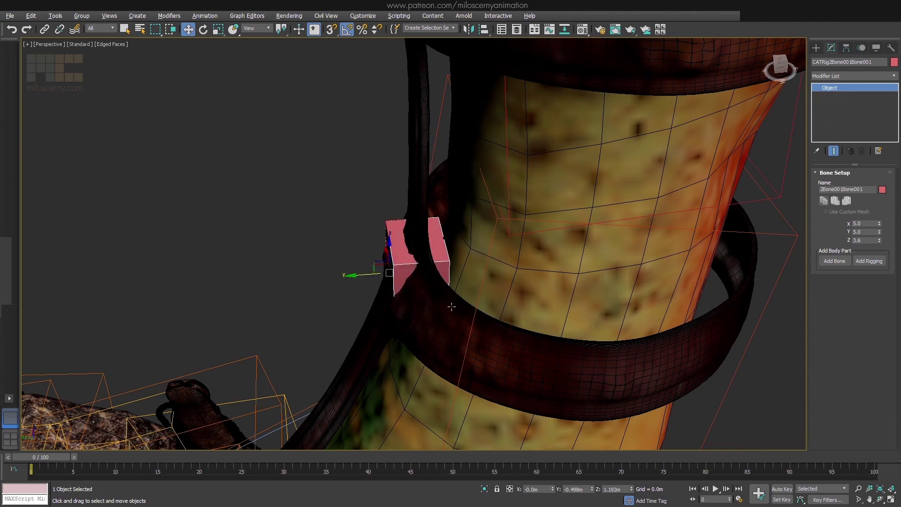
{"action": "type", "text": "10"}
{"action": "key", "text": "Return"}
{"action": "middle_click_drag", "start_coordinate": [469, 263], "coordinate": [591, 235], "text": "alt"}
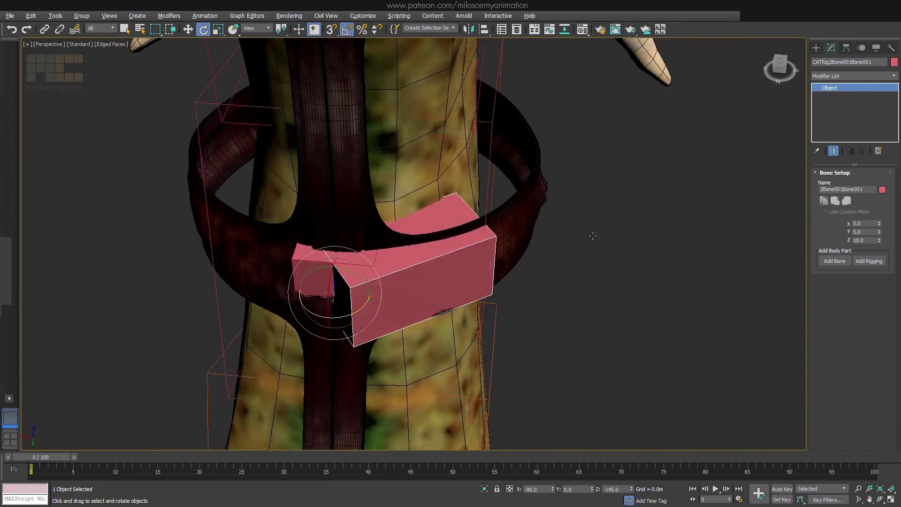
{"action": "left_click_drag", "start_coordinate": [385, 263], "coordinate": [375, 281]}
{"action": "middle_click_drag", "start_coordinate": [375, 281], "coordinate": [451, 282], "text": "alt"}
{"action": "left_click_drag", "start_coordinate": [450, 281], "coordinate": [459, 288]}
{"action": "scroll", "coordinate": [643, 272], "scroll_direction": "up", "scroll_amount": 3}
{"action": "left_click_drag", "start_coordinate": [643, 271], "coordinate": [657, 301]}
{"action": "middle_click_drag", "start_coordinate": [657, 300], "coordinate": [694, 307], "text": "alt"}
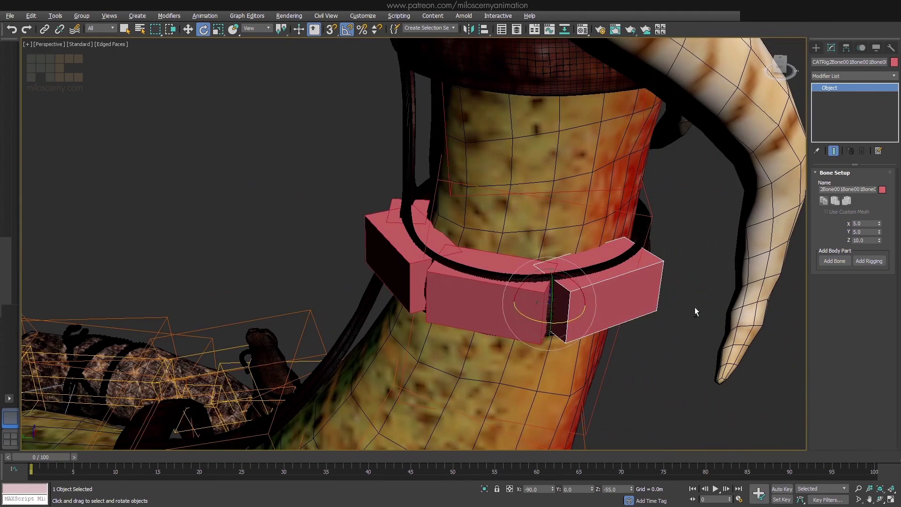
Set the next bone length to 12 and angle-snap the chain into a ring.
{"action": "type", "text": "12"}
{"action": "key", "text": "Return"}
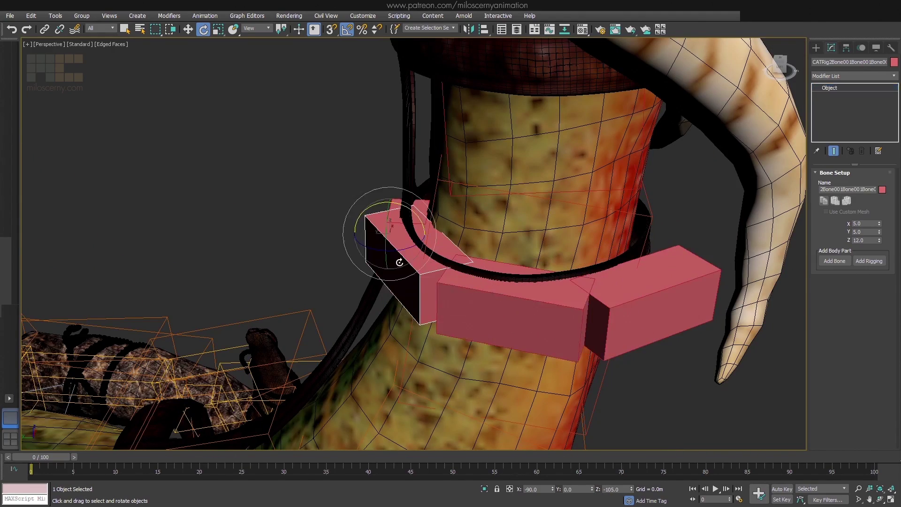
{"action": "middle_click_drag", "start_coordinate": [392, 252], "coordinate": [394, 244], "text": "alt"}
{"action": "left_click_drag", "start_coordinate": [394, 244], "coordinate": [423, 281]}
{"action": "key", "text": "a"}
{"action": "middle_click_drag", "start_coordinate": [422, 282], "coordinate": [462, 327], "text": "alt"}
{"action": "key", "text": "Page_Up"}
{"action": "key", "text": "Page_Up"}
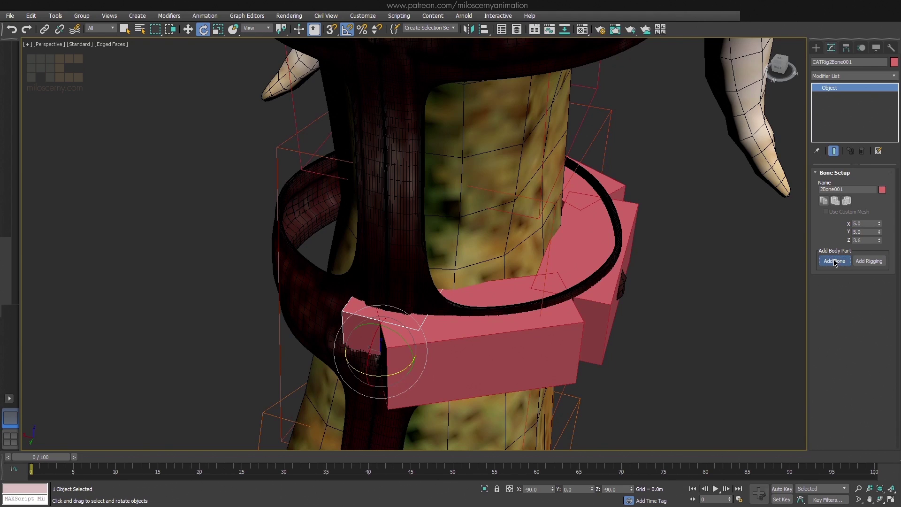
Tilt the collar bone 10 degrees and select the first neck collar bone.
{"action": "key", "text": "F3"}
{"action": "middle_click_drag", "start_coordinate": [488, 295], "coordinate": [497, 302], "text": "alt"}
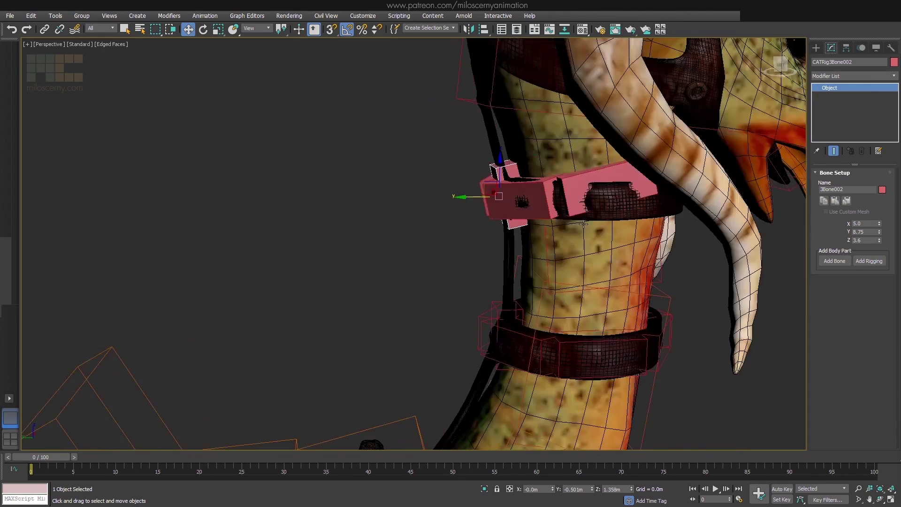
{"action": "scroll", "coordinate": [497, 197], "scroll_direction": "up", "scroll_amount": 3}
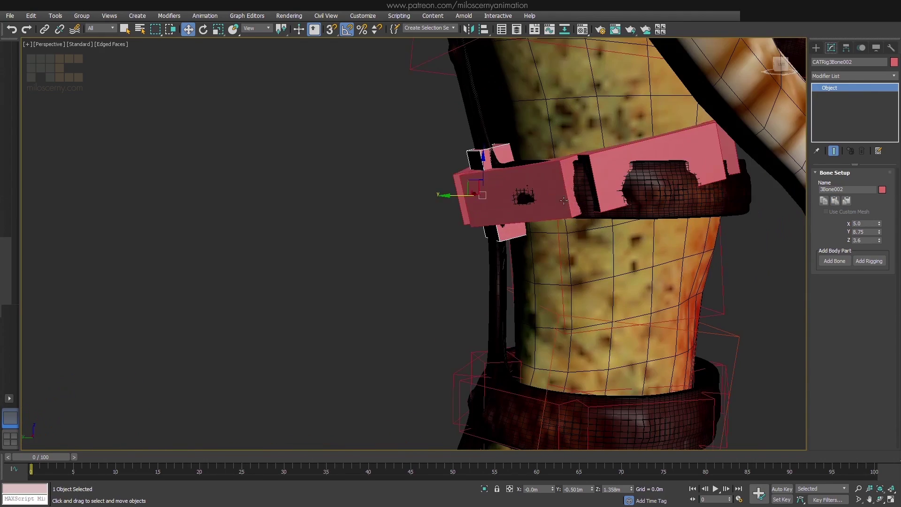
{"action": "key", "text": "e"}
{"action": "left_click_drag", "start_coordinate": [458, 169], "coordinate": [458, 165]}
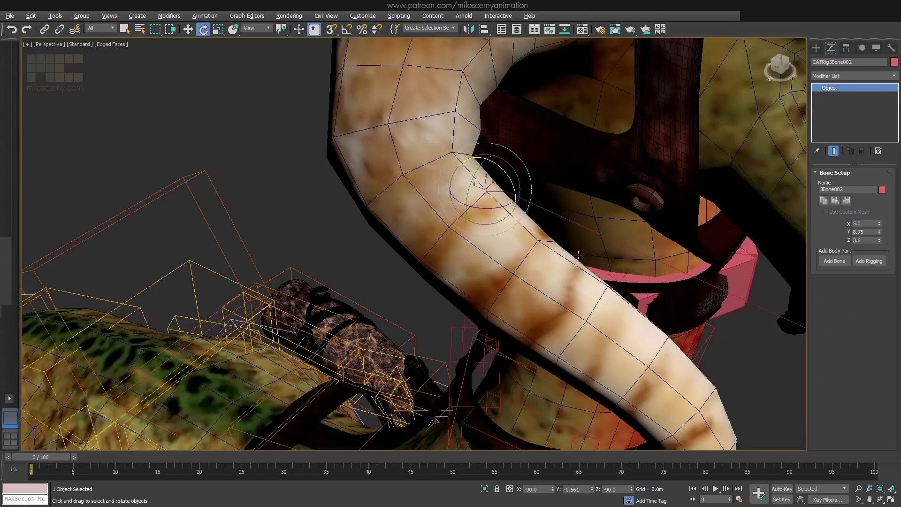
{"action": "left_click", "coordinate": [505, 194]}
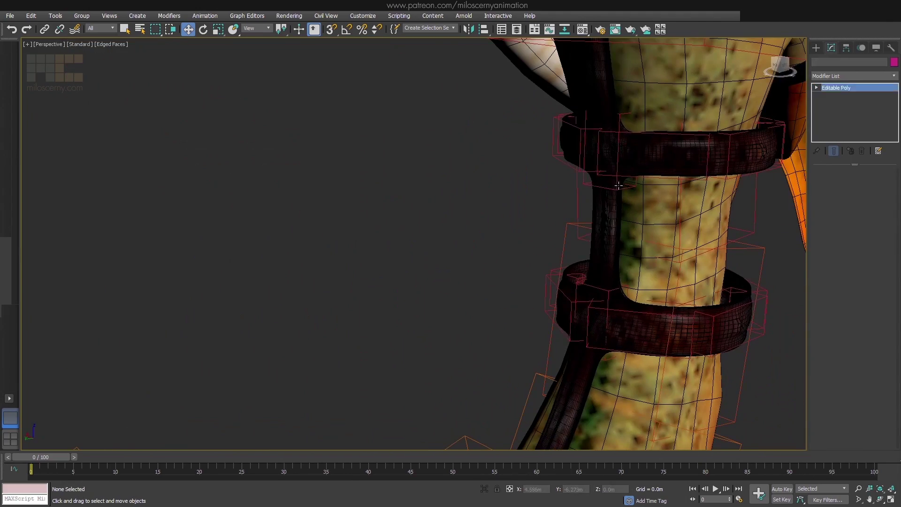
In wireframe, select CATRigSpine2 beneath the saddle straps and show its setup parameters.
{"action": "left_click", "coordinate": [618, 184]}
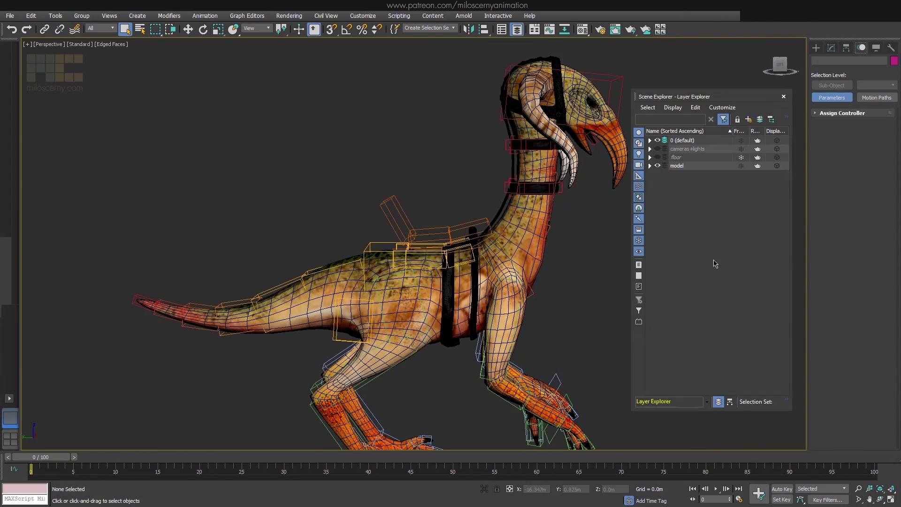
{"action": "left_click", "coordinate": [784, 96]}
{"action": "scroll", "coordinate": [493, 281], "scroll_direction": "up", "scroll_amount": 5}
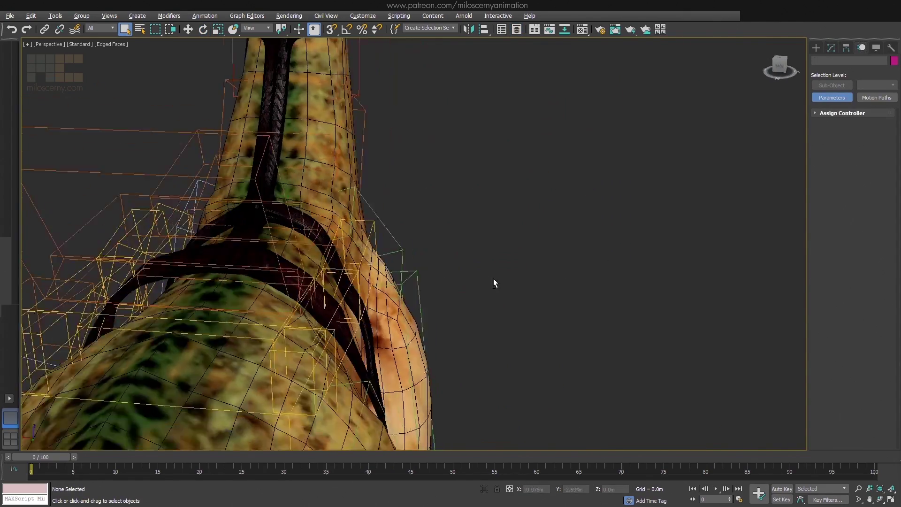
{"action": "key", "text": "F3"}
{"action": "middle_click_drag", "start_coordinate": [522, 292], "coordinate": [431, 293], "text": "alt"}
{"action": "left_click", "coordinate": [422, 289]}
{"action": "left_click", "coordinate": [499, 334]}
{"action": "middle_click_drag", "start_coordinate": [499, 334], "coordinate": [489, 329], "text": "alt"}
{"action": "left_click", "coordinate": [831, 48]}
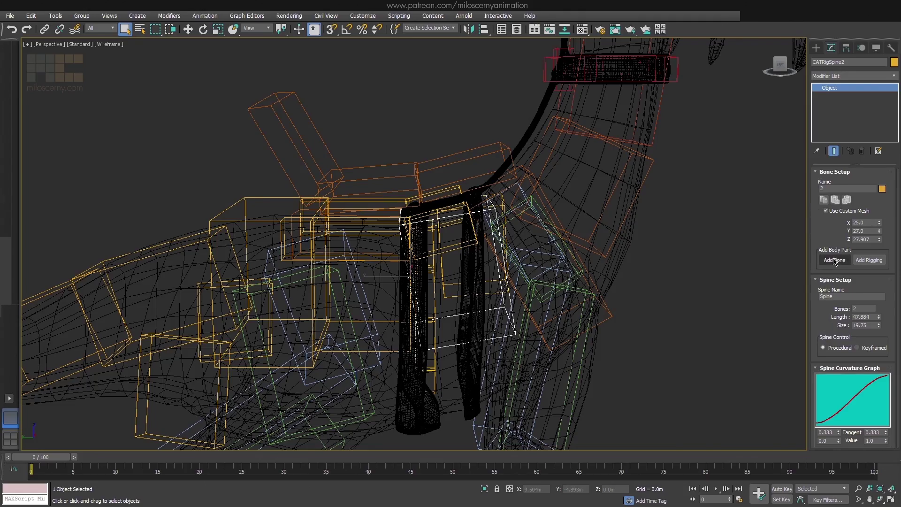
Add a bone off CATRigSpine2, rotate it onto the strap, and shorten it to 2.1.
{"action": "left_click", "coordinate": [834, 259]}
{"action": "scroll", "coordinate": [660, 235], "scroll_direction": "up", "scroll_amount": 5}
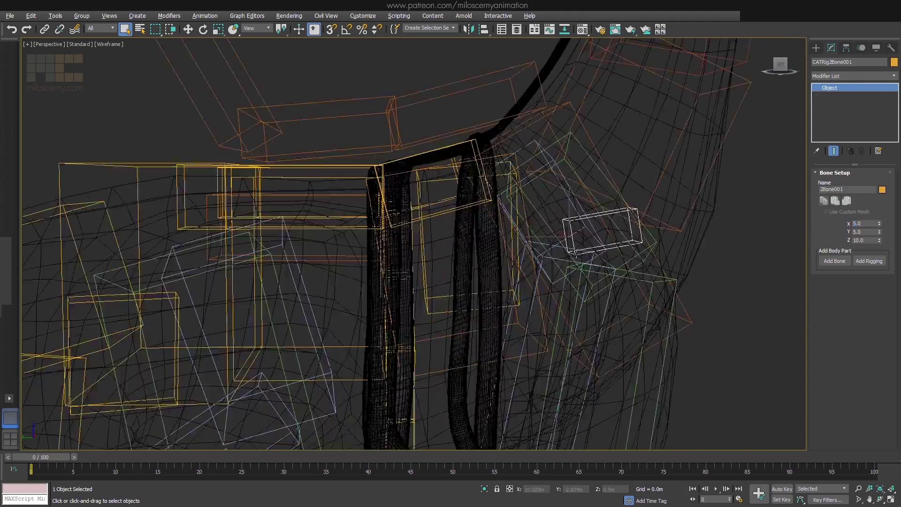
{"action": "middle_click_drag", "start_coordinate": [634, 287], "coordinate": [494, 186], "text": "alt"}
{"action": "key", "text": "e"}
{"action": "middle_click_drag", "start_coordinate": [430, 255], "coordinate": [540, 225], "text": "alt"}
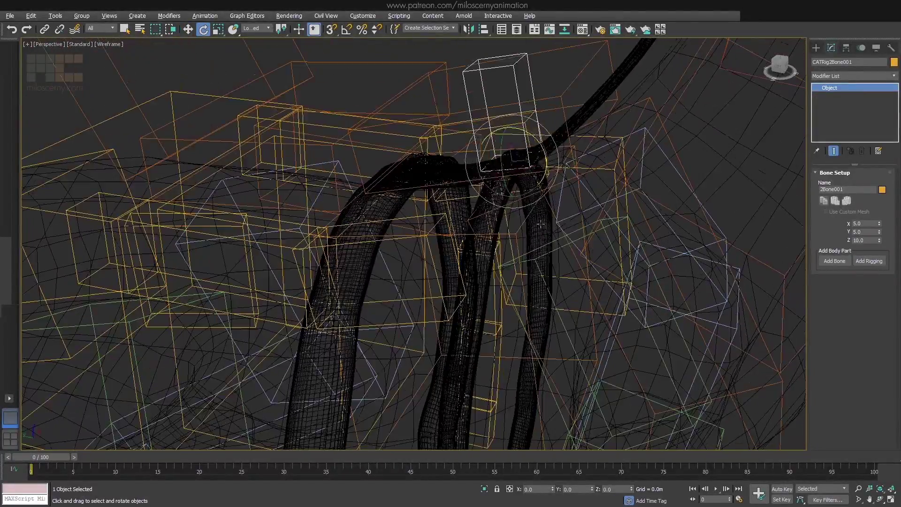
{"action": "middle_click_drag", "start_coordinate": [546, 146], "coordinate": [470, 178], "text": "alt"}
{"action": "key", "text": "w"}
{"action": "left_click_drag", "start_coordinate": [879, 240], "coordinate": [881, 229]}
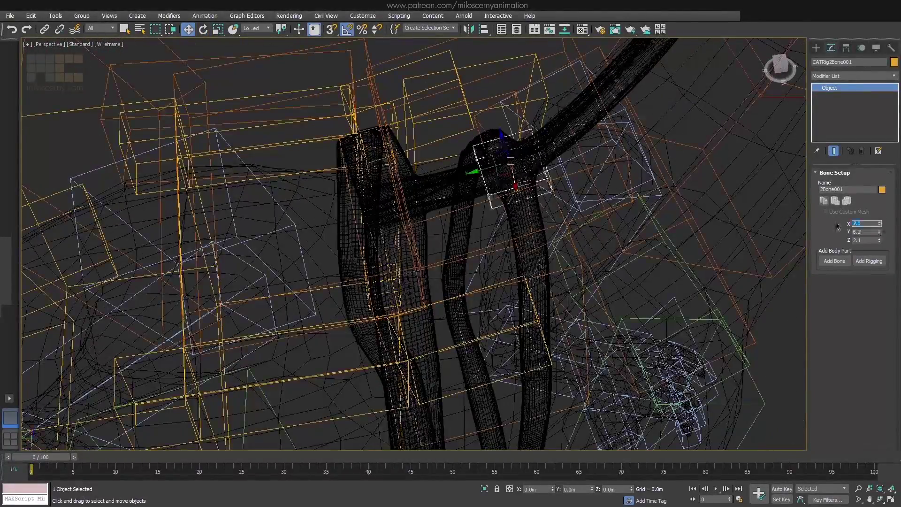
Add another strap bone with length 10.0 and view the chain from the front.
{"action": "left_click", "coordinate": [835, 260]}
{"action": "middle_click_drag", "start_coordinate": [516, 235], "coordinate": [533, 226], "text": "alt"}
{"action": "key", "text": "Return"}
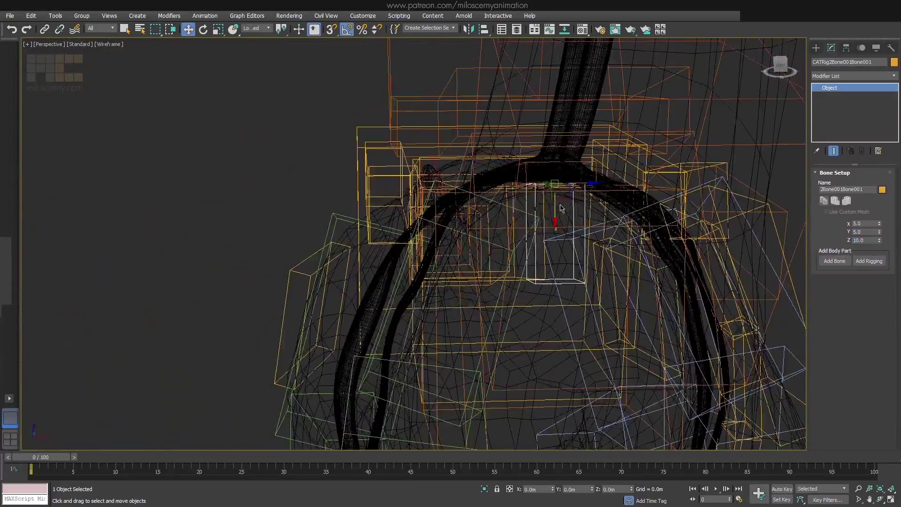
{"action": "key", "text": "f"}
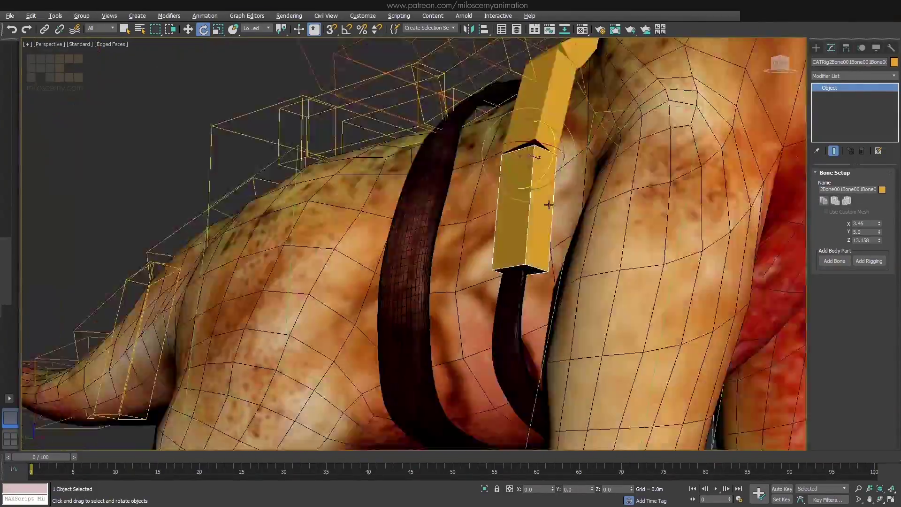
{"action": "middle_click_drag", "start_coordinate": [549, 205], "coordinate": [499, 232], "text": "alt"}
{"action": "middle_click_drag", "start_coordinate": [582, 76], "coordinate": [582, 243]}
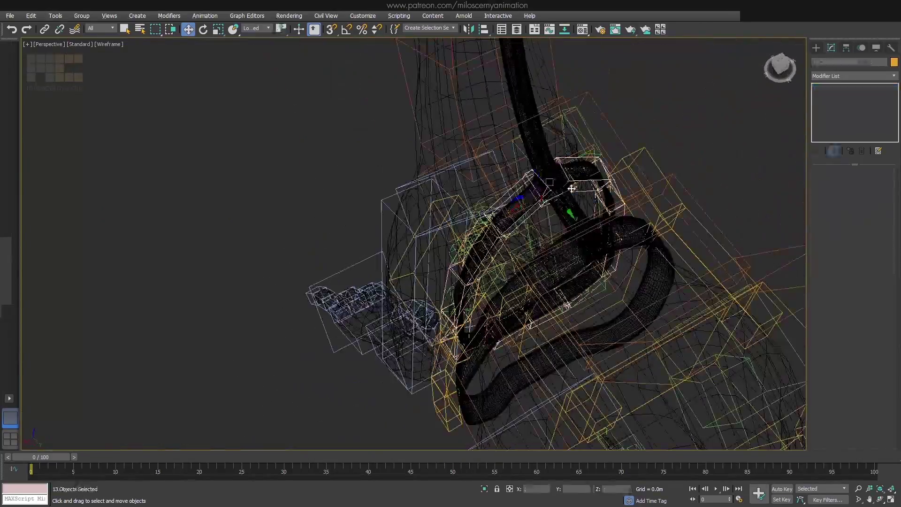
Open the Display settings for the 13 selected strap bones.
{"action": "left_click", "coordinate": [875, 47]}
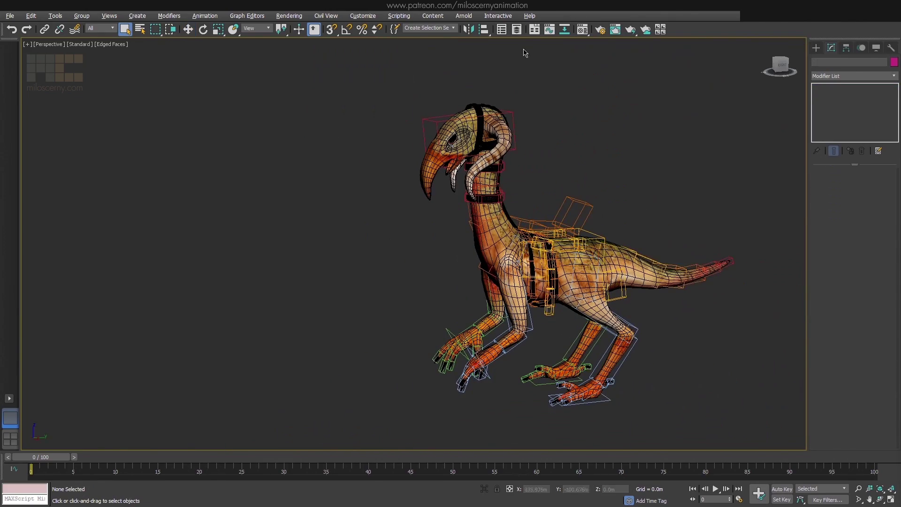
Show the feather crest layer, select CATRigHeadBone004, and turn off Use Custom Mesh.
{"action": "left_click", "coordinate": [517, 29]}
{"action": "left_click", "coordinate": [650, 166]}
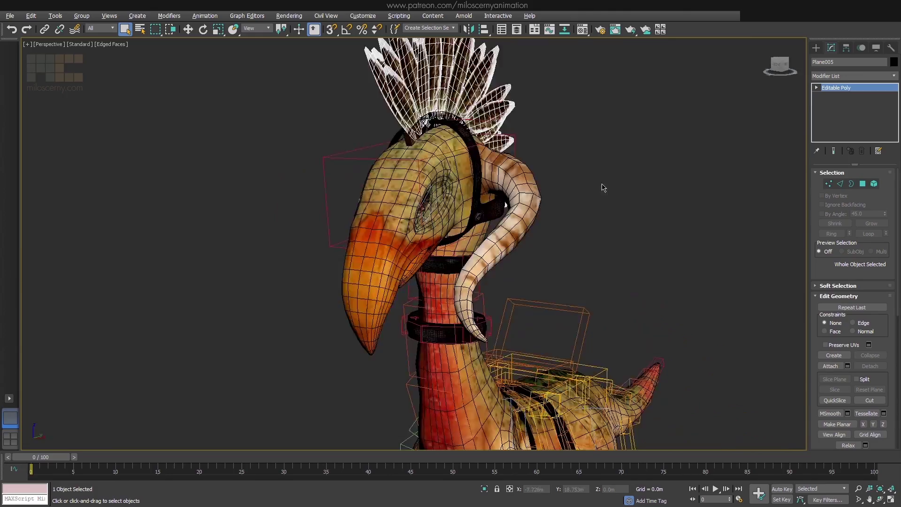
{"action": "middle_click_drag", "start_coordinate": [603, 187], "coordinate": [570, 220], "text": "alt"}
{"action": "left_click", "coordinate": [646, 314]}
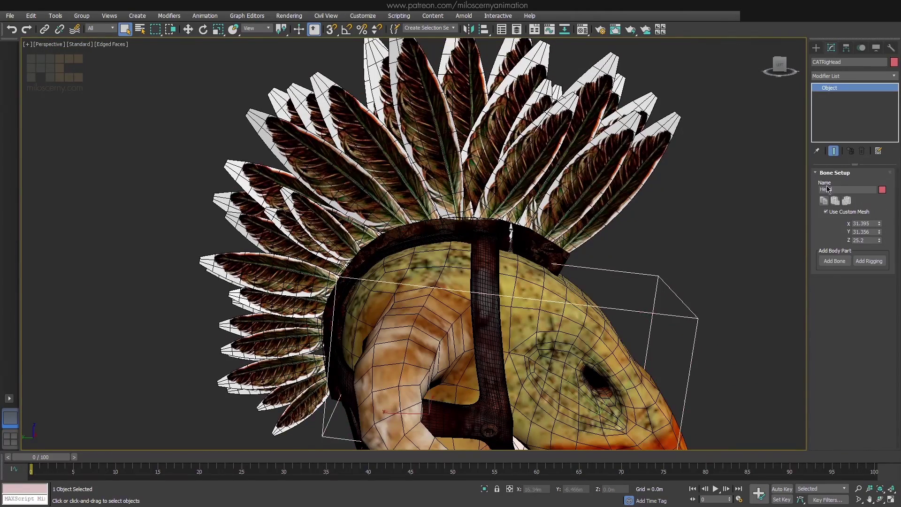
{"action": "middle_click_drag", "start_coordinate": [727, 280], "coordinate": [790, 224], "text": "alt"}
{"action": "left_click", "coordinate": [826, 211]}
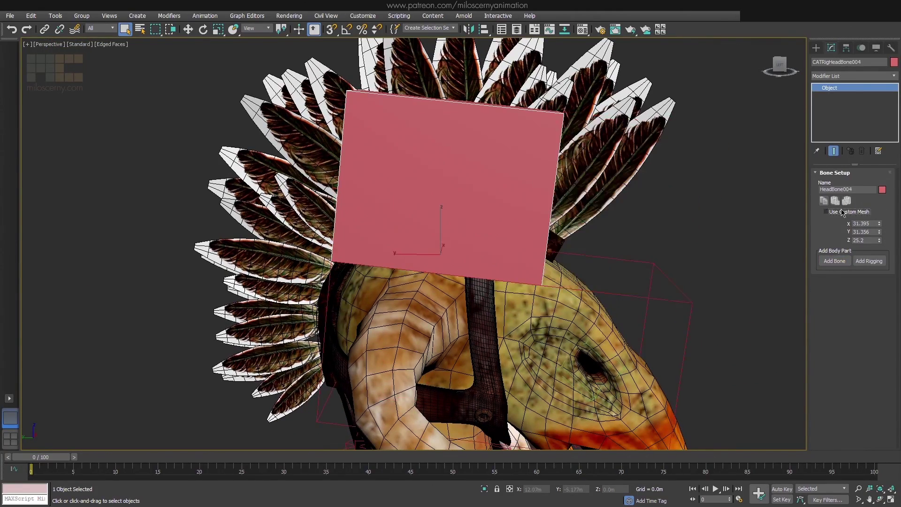
Move and tilt the head bone into a feather and narrow its width to 4.0.
{"action": "middle_click_drag", "start_coordinate": [683, 215], "coordinate": [697, 219]}
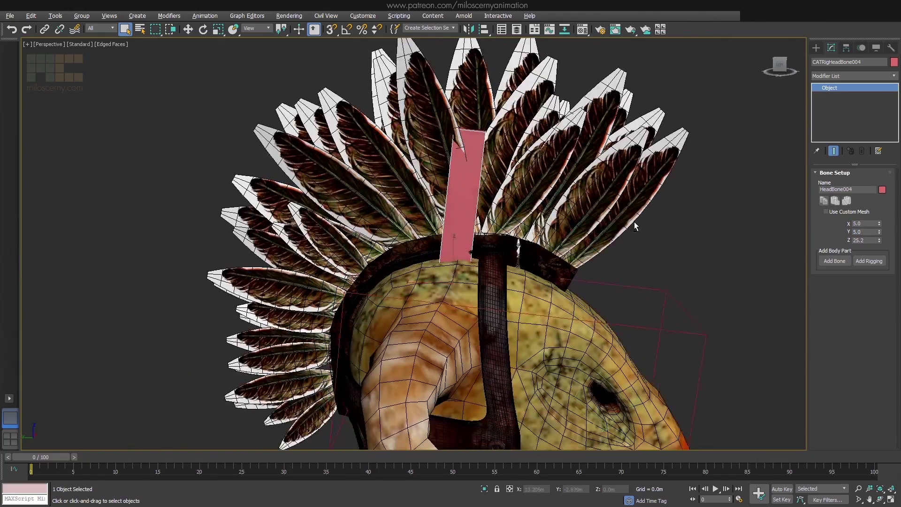
{"action": "scroll", "coordinate": [635, 222], "scroll_direction": "up", "scroll_amount": 4}
{"action": "key", "text": "w"}
{"action": "middle_click_drag", "start_coordinate": [634, 222], "coordinate": [516, 328], "text": "alt"}
{"action": "key", "text": "e"}
{"action": "left_click_drag", "start_coordinate": [512, 326], "coordinate": [501, 331]}
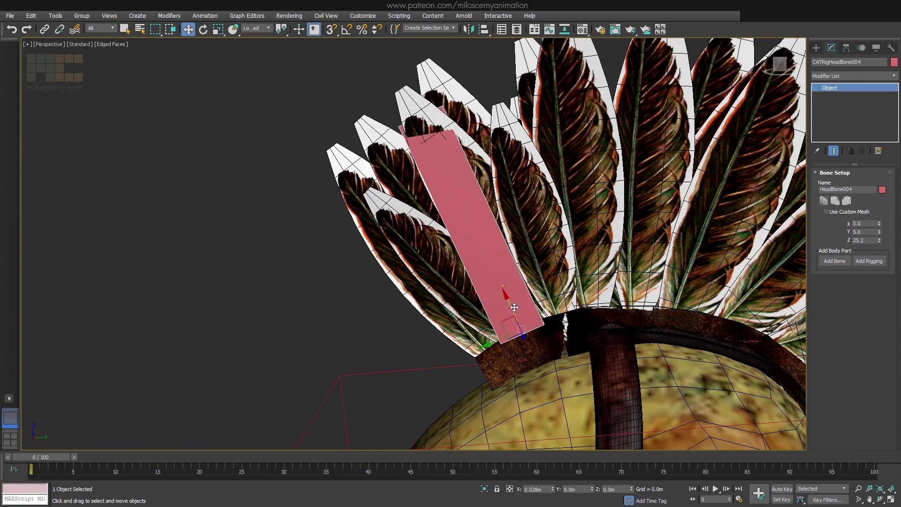
{"action": "middle_click_drag", "start_coordinate": [526, 342], "coordinate": [558, 333], "text": "alt"}
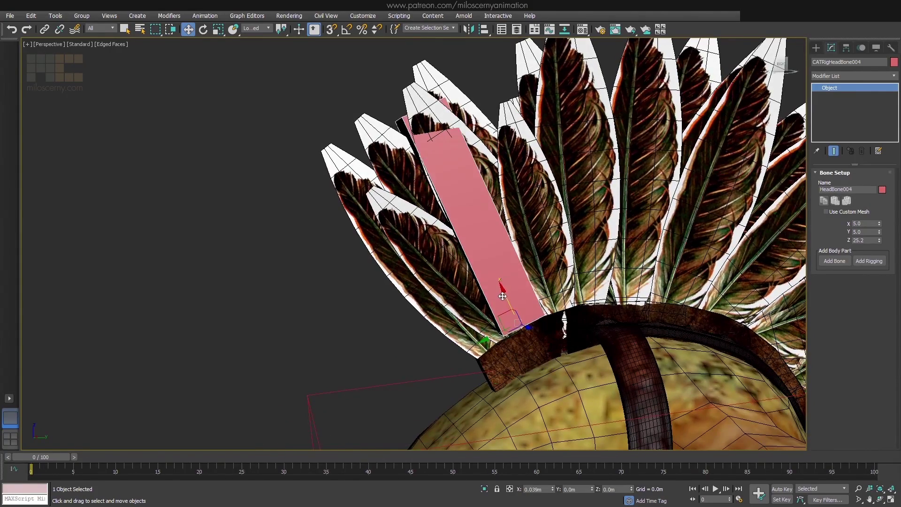
{"action": "middle_click_drag", "start_coordinate": [502, 296], "coordinate": [535, 286], "text": "alt"}
{"action": "left_click_drag", "start_coordinate": [879, 223], "coordinate": [827, 52]}
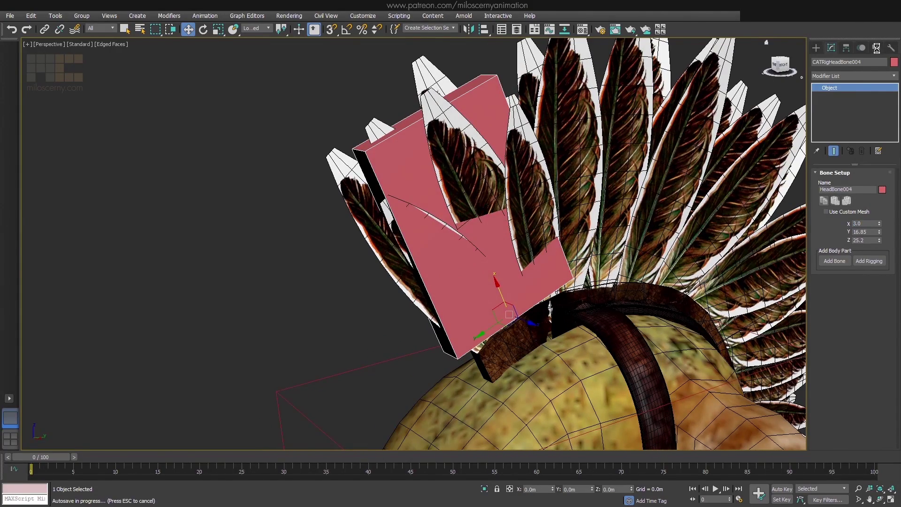
Display the bone as a see-through box and set the first feather bone's width to 2.0.
{"action": "left_click", "coordinate": [876, 48]}
{"action": "left_click", "coordinate": [821, 323]}
{"action": "left_click", "coordinate": [831, 48]}
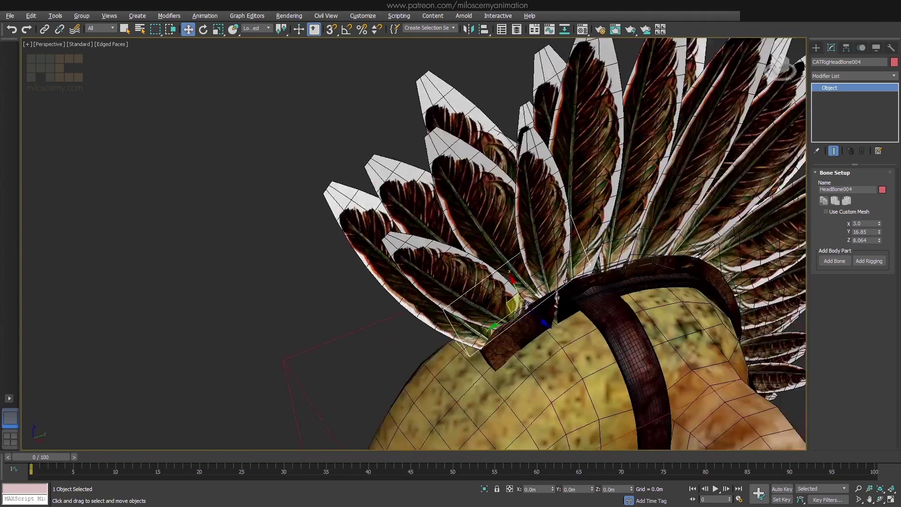
{"action": "middle_click_drag", "start_coordinate": [793, 235], "coordinate": [752, 230], "text": "alt"}
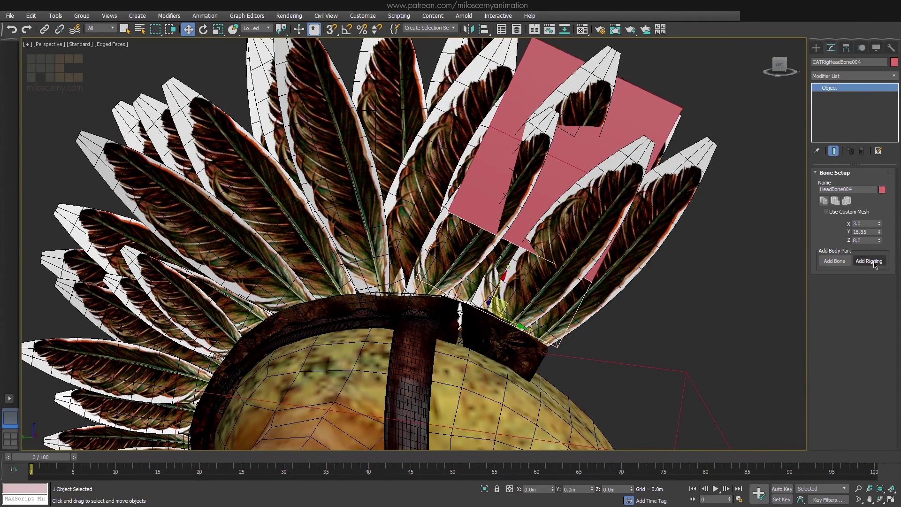
{"action": "left_click", "coordinate": [779, 65]}
{"action": "double_click", "coordinate": [504, 309]}
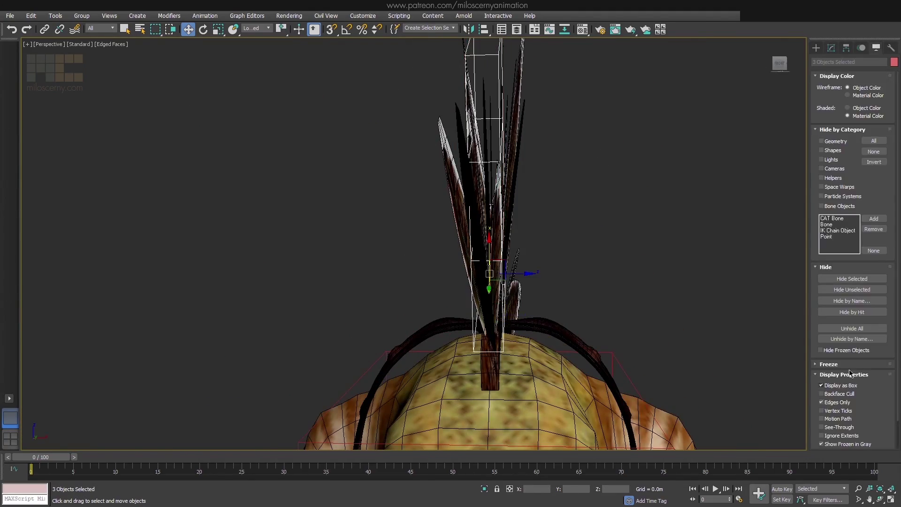
{"action": "left_click", "coordinate": [504, 309]}
{"action": "type", "text": "2"}
{"action": "key", "text": "Return"}
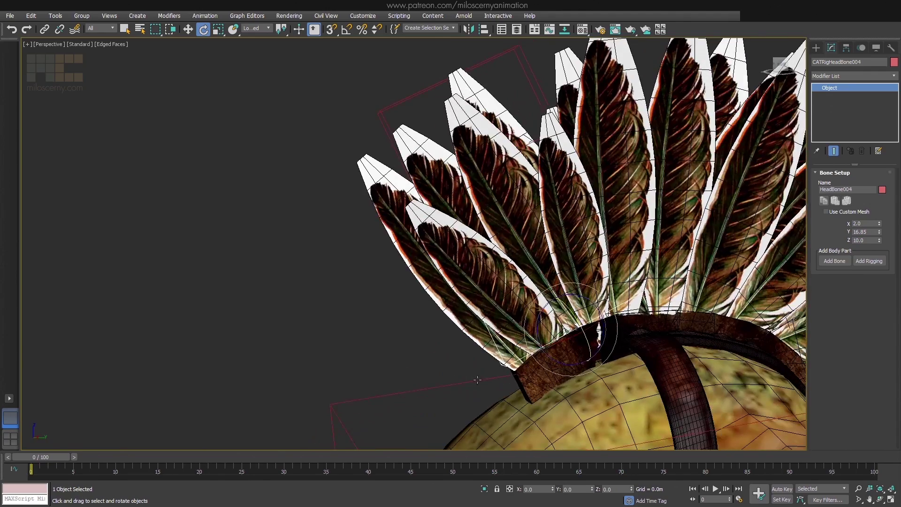
{"action": "key", "text": "F3"}
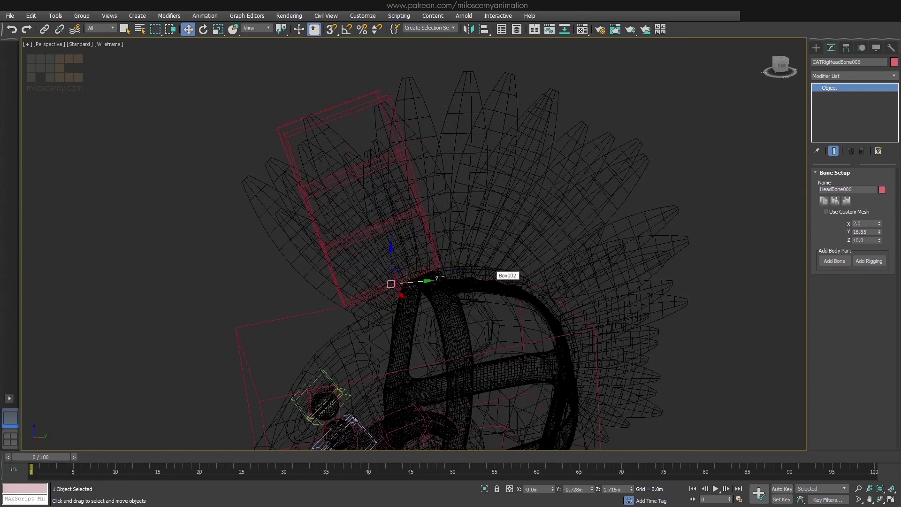
Select the next bone in the feather crest and give it the thin feather bone size.
{"action": "key", "text": "e"}
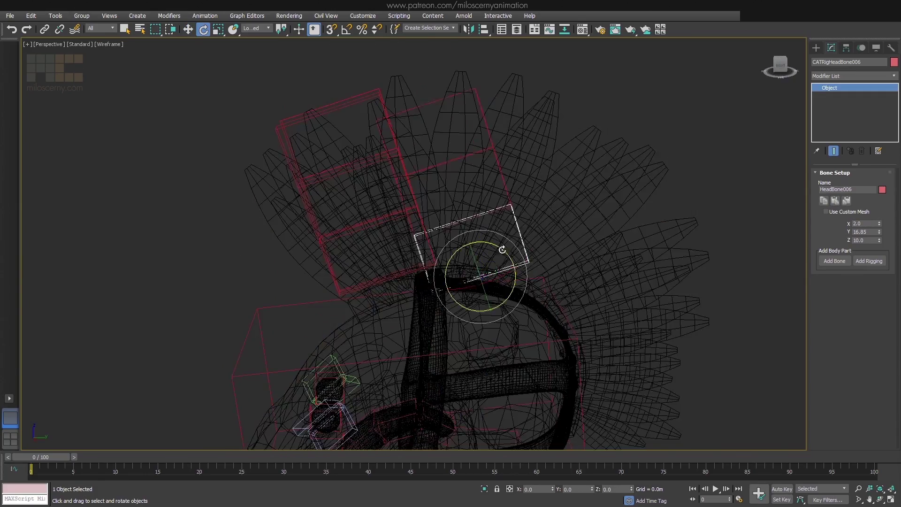
{"action": "key", "text": "F3"}
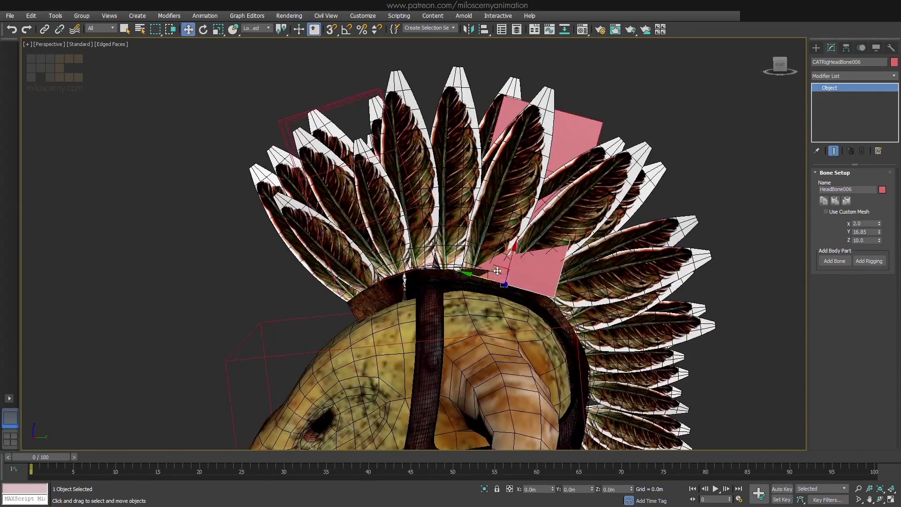
{"action": "mouse_move", "coordinate": [498, 271]}
{"action": "middle_mouse_down", "text": "alt"}
{"action": "mouse_move", "coordinate": [553, 253]}
{"action": "mouse_move", "coordinate": [555, 244]}
{"action": "mouse_move", "coordinate": [396, 253]}
{"action": "middle_mouse_up", "text": "alt"}
{"action": "left_click", "coordinate": [556, 243]}
{"action": "key", "text": "F3"}
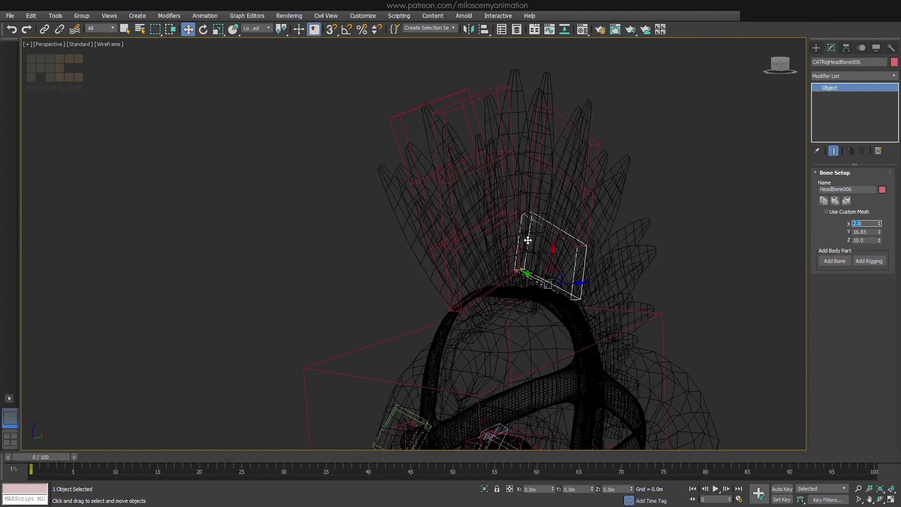
{"action": "left_click", "coordinate": [847, 201]}
{"action": "middle_click_drag", "start_coordinate": [591, 193], "coordinate": [559, 189], "text": "alt"}
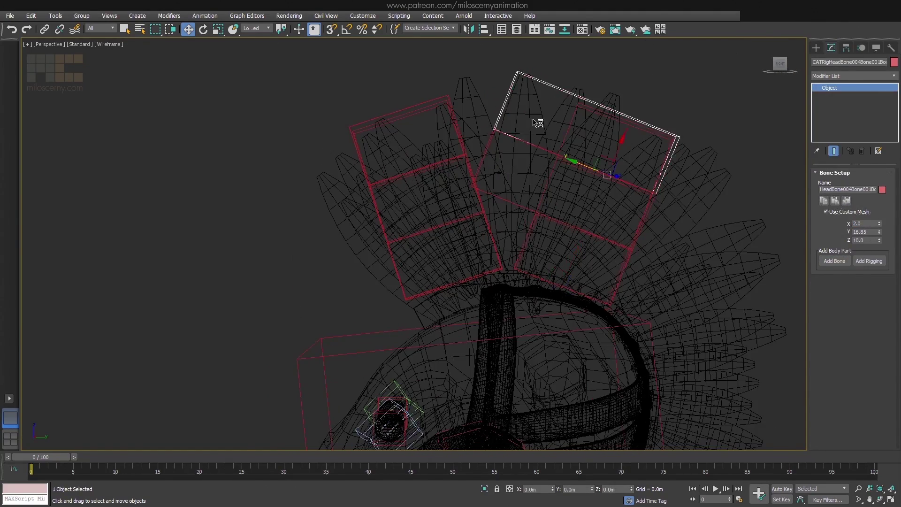
{"action": "key", "text": "F3"}
Give HeadBone007 the thin feather bone size and turn off its custom mesh shape.
{"action": "middle_click_drag", "start_coordinate": [537, 122], "coordinate": [329, 197], "text": "alt"}
{"action": "left_click", "coordinate": [282, 328]}
{"action": "key", "text": "F3"}
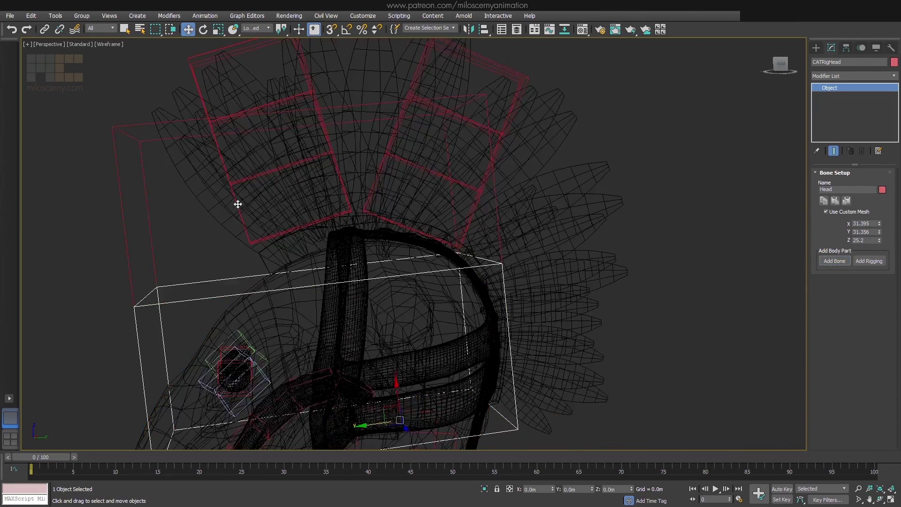
{"action": "middle_click_drag", "start_coordinate": [238, 204], "coordinate": [350, 162], "text": "alt"}
{"action": "left_click", "coordinate": [351, 162]}
{"action": "left_click", "coordinate": [835, 200]}
{"action": "middle_click_drag", "start_coordinate": [624, 244], "coordinate": [574, 264], "text": "alt"}
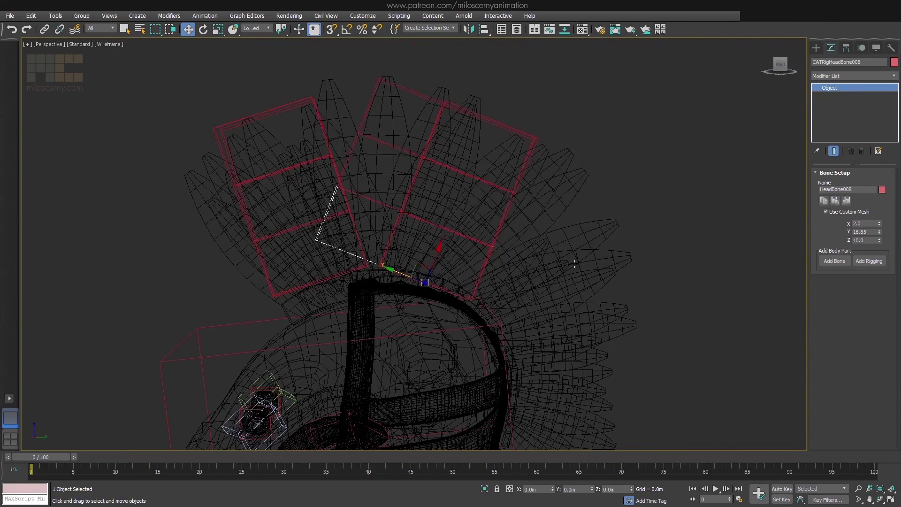
{"action": "left_click", "coordinate": [841, 215]}
Rotate the bone to follow a lower feather, edit its Z size, and pick another head bone.
{"action": "key", "text": "F3"}
{"action": "key", "text": "e"}
{"action": "left_click_drag", "start_coordinate": [465, 249], "coordinate": [481, 287]}
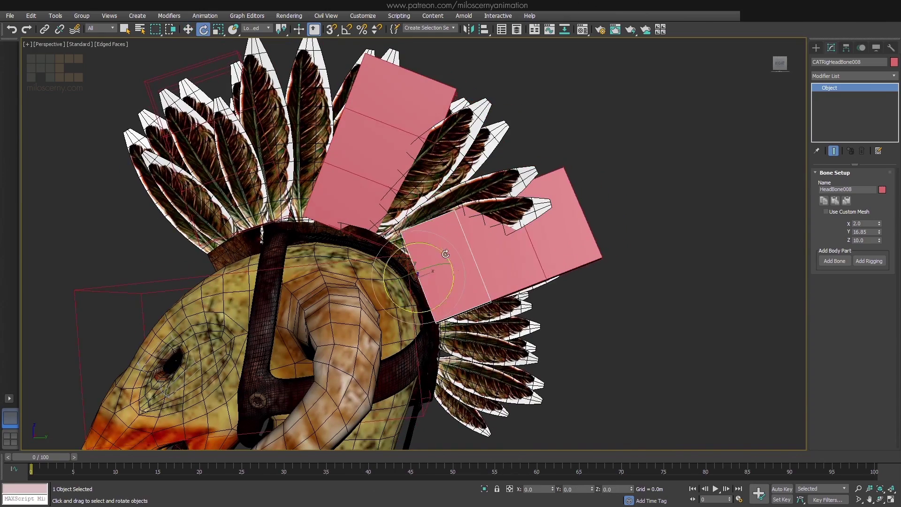
{"action": "middle_click_drag", "start_coordinate": [445, 254], "coordinate": [462, 249], "text": "alt"}
{"action": "left_click", "coordinate": [859, 240]}
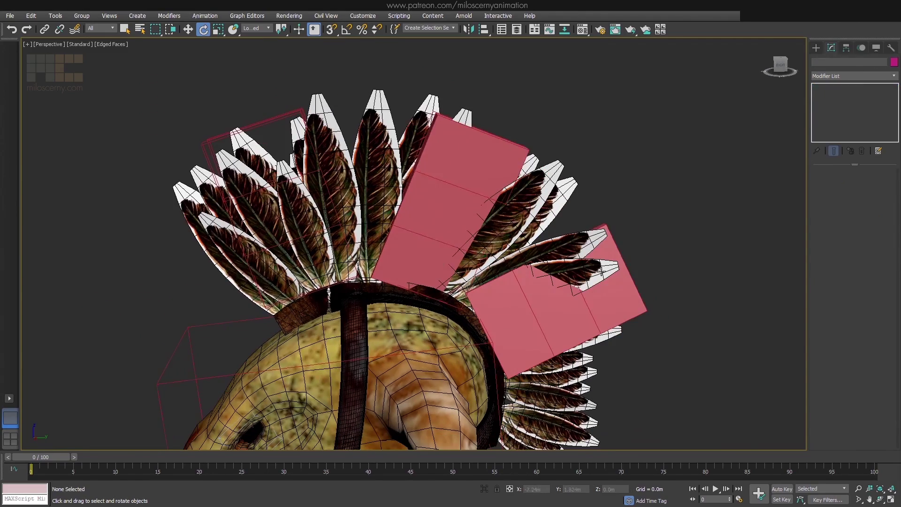
{"action": "middle_click_drag", "start_coordinate": [605, 249], "coordinate": [546, 264], "text": "alt"}
{"action": "left_click", "coordinate": [547, 255]}
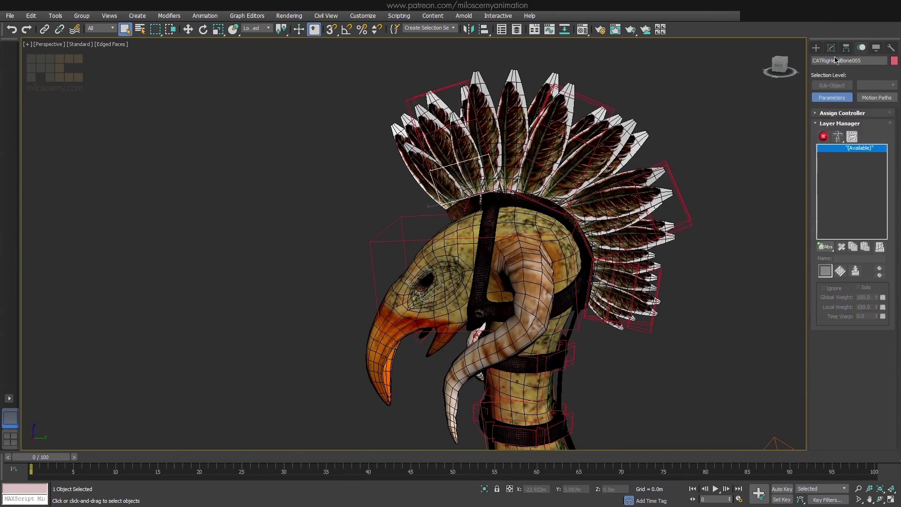
Show the feather bone's setup parameters and bring up Copy/Paste options for its colour swatch.
{"action": "left_click", "coordinate": [831, 48]}
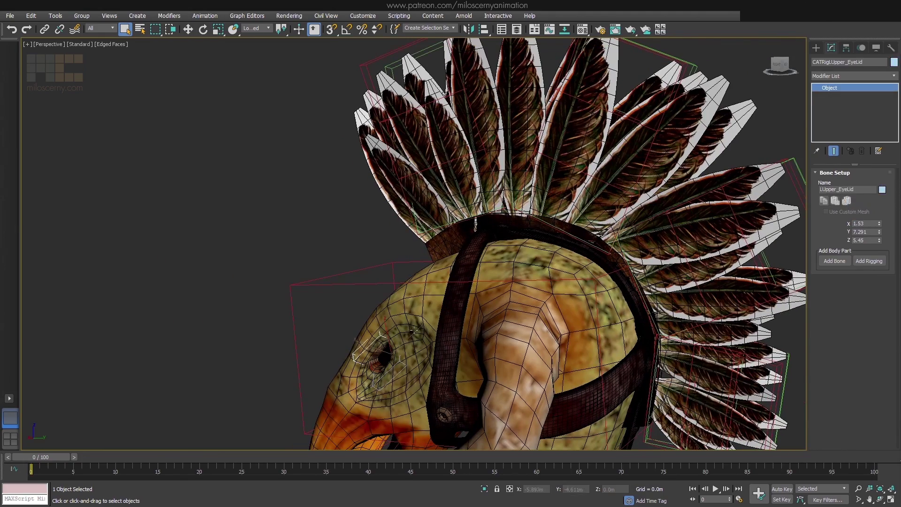
{"action": "right_click", "coordinate": [883, 189]}
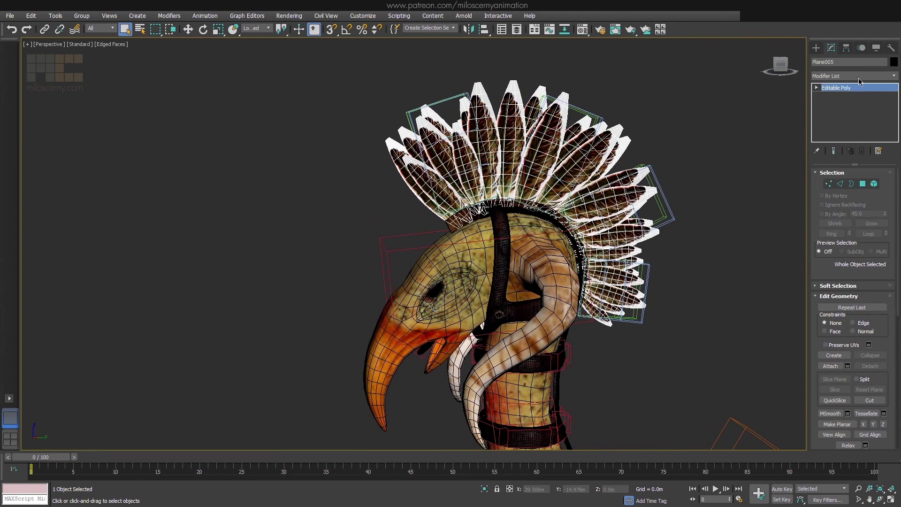
Add a Skin modifier to Plane005 with all CATRigFeathers bones from layer 0 (default).
{"action": "left_click", "coordinate": [860, 77]}
{"action": "left_click", "coordinate": [848, 182]}
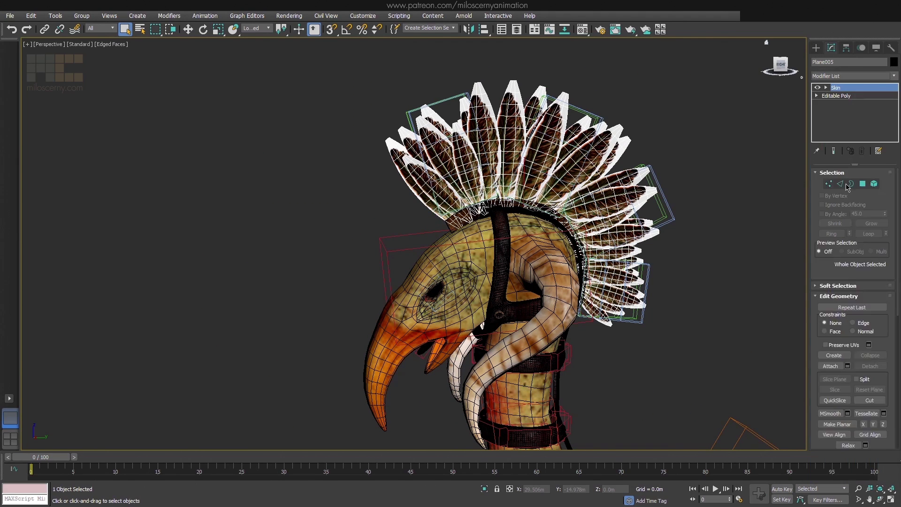
{"action": "left_click", "coordinate": [857, 305]}
{"action": "left_click", "coordinate": [8, 66]}
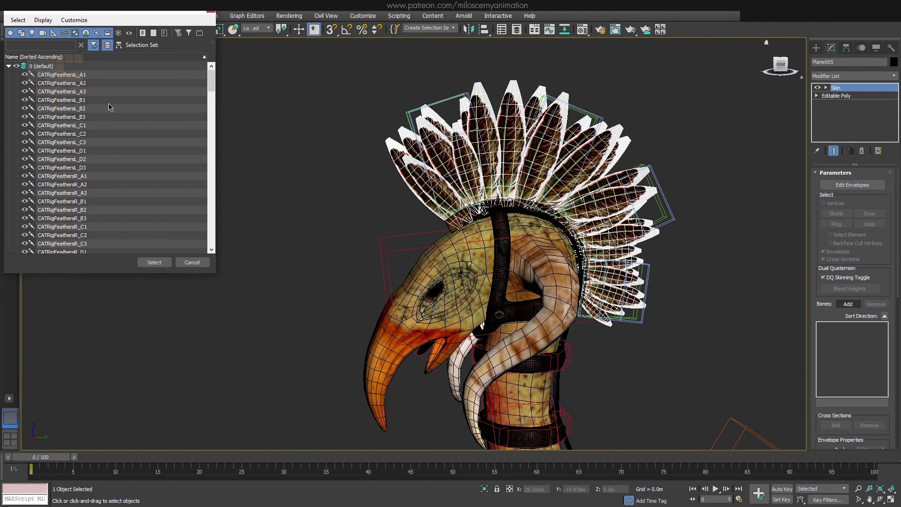
{"action": "left_click", "coordinate": [92, 219], "text": "shift"}
{"action": "left_click", "coordinate": [155, 262]}
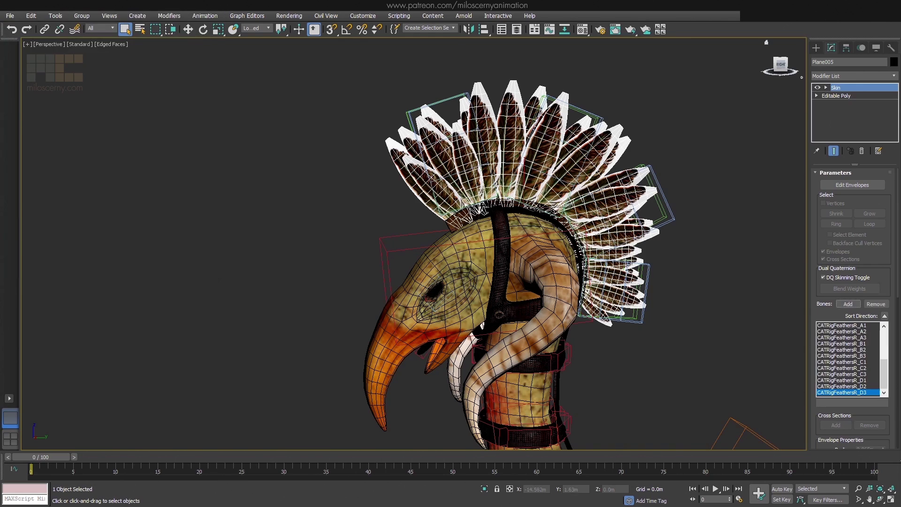
{"action": "middle_click_drag", "start_coordinate": [692, 131], "coordinate": [708, 150], "text": "alt"}
Rotate several feather bones to test how the crest mesh deforms, then clear the selection.
{"action": "left_click", "coordinate": [559, 199]}
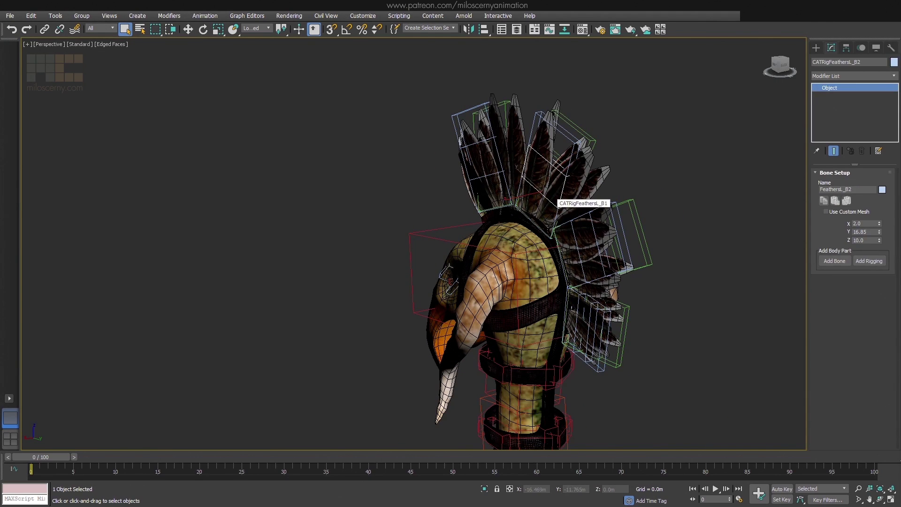
{"action": "scroll", "coordinate": [524, 238], "scroll_direction": "up", "scroll_amount": 3}
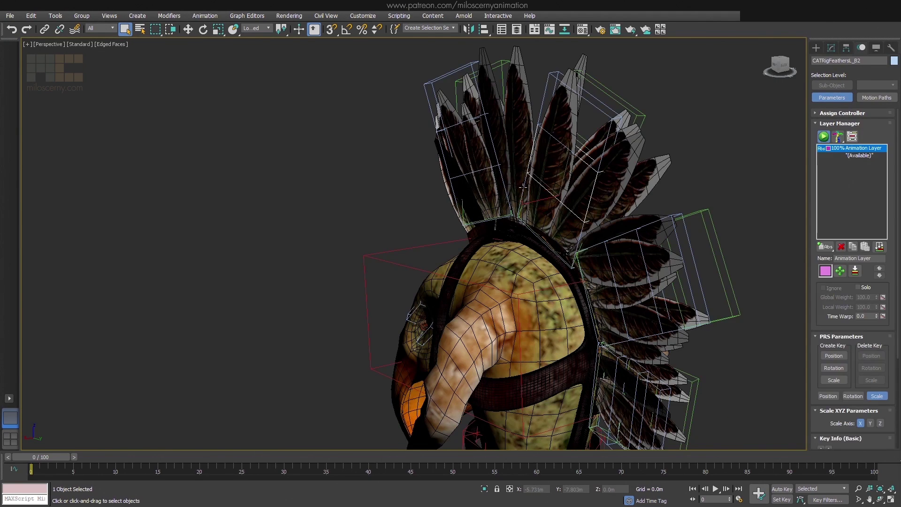
{"action": "left_click", "coordinate": [539, 221], "text": "ctrl"}
{"action": "key", "text": "e"}
{"action": "left_click_drag", "start_coordinate": [524, 263], "coordinate": [587, 222]}
{"action": "scroll", "coordinate": [587, 221], "scroll_direction": "down", "scroll_amount": 3}
{"action": "left_click", "coordinate": [429, 275]}
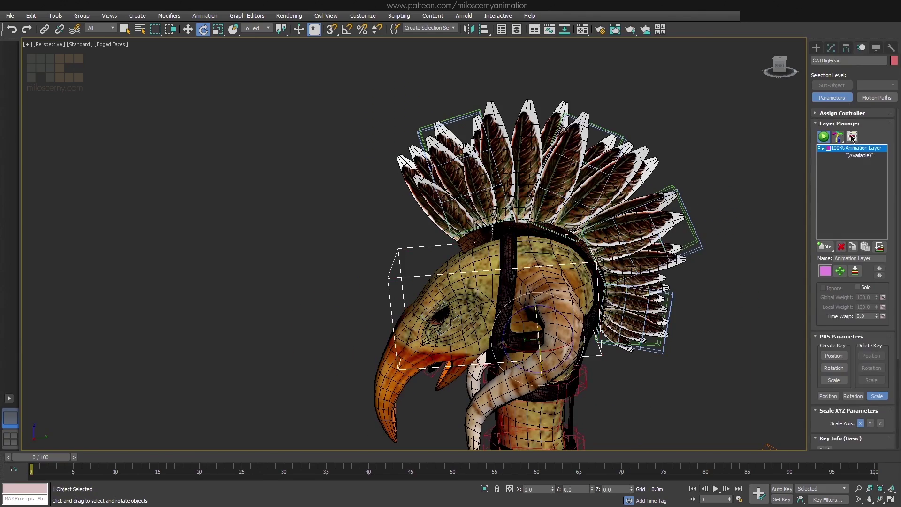
{"action": "left_click", "coordinate": [726, 174]}
In the Layer Explorer with wireframe view, select the tail and other core CAT body bones.
{"action": "scroll", "coordinate": [750, 145], "scroll_direction": "down", "scroll_amount": 3}
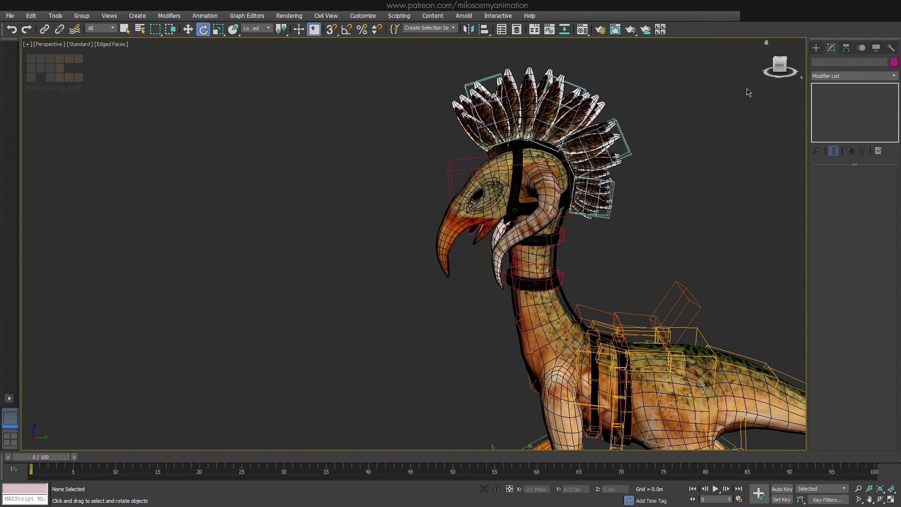
{"action": "middle_click_drag", "start_coordinate": [748, 145], "coordinate": [656, 114]}
{"action": "key", "text": "q"}
{"action": "left_click", "coordinate": [517, 29]}
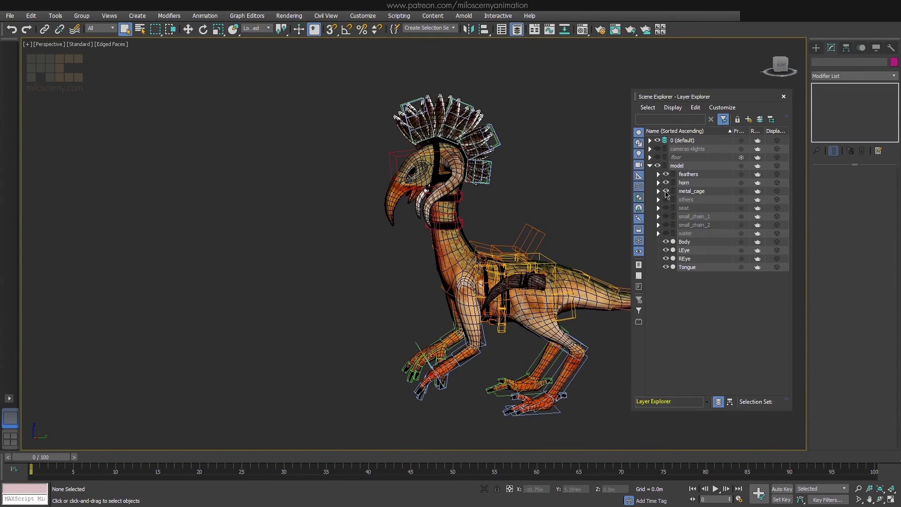
{"action": "scroll", "coordinate": [437, 207], "scroll_direction": "up", "scroll_amount": 3}
{"action": "middle_click_drag", "start_coordinate": [436, 207], "coordinate": [491, 216], "text": "alt"}
{"action": "scroll", "coordinate": [492, 216], "scroll_direction": "up", "scroll_amount": 2}
{"action": "left_click", "coordinate": [492, 216]}
{"action": "key", "text": "F3"}
{"action": "left_click_drag", "start_coordinate": [419, 165], "coordinate": [610, 302]}
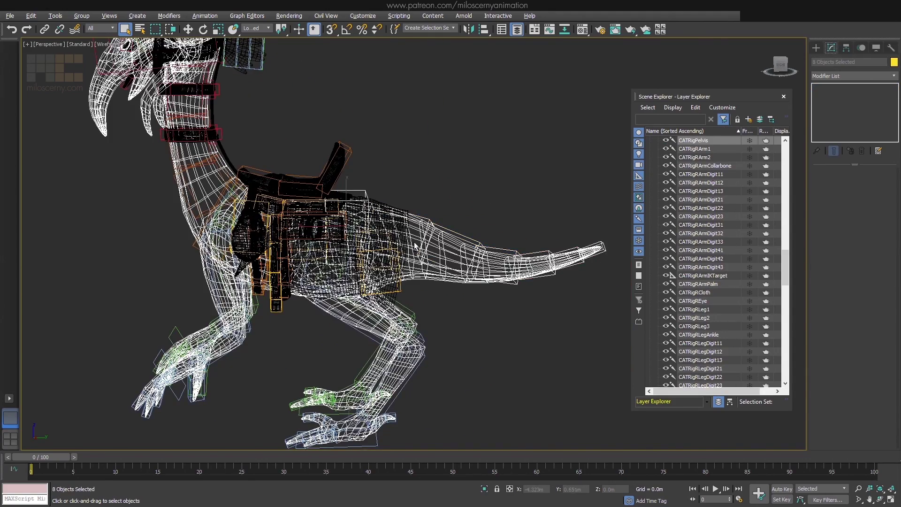
{"action": "scroll", "coordinate": [610, 303], "scroll_direction": "up", "scroll_amount": 2}
{"action": "key", "text": "ctrl+a"}
Deselect the horn bone and create the rig_main layer from the core body bones.
{"action": "scroll", "coordinate": [379, 243], "scroll_direction": "down", "scroll_amount": 5}
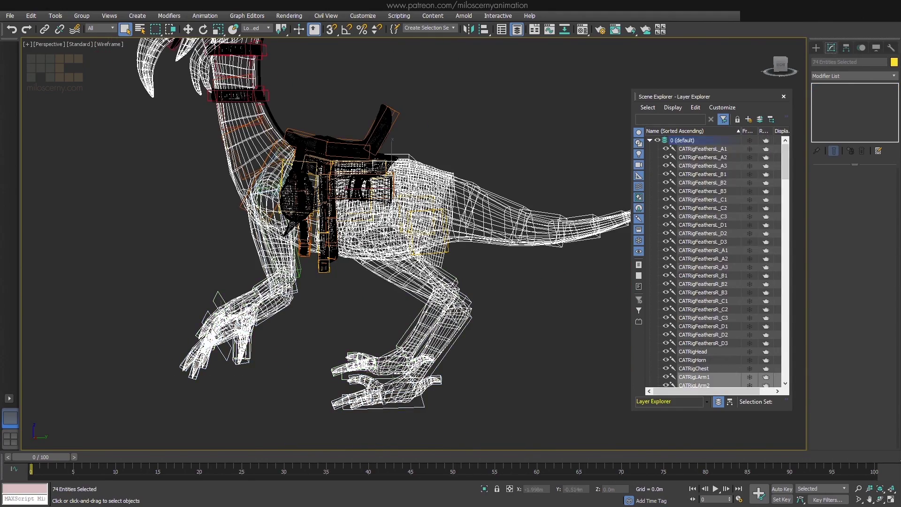
{"action": "scroll", "coordinate": [469, 299], "scroll_direction": "up", "scroll_amount": 6}
{"action": "scroll", "coordinate": [403, 291], "scroll_direction": "up", "scroll_amount": 5}
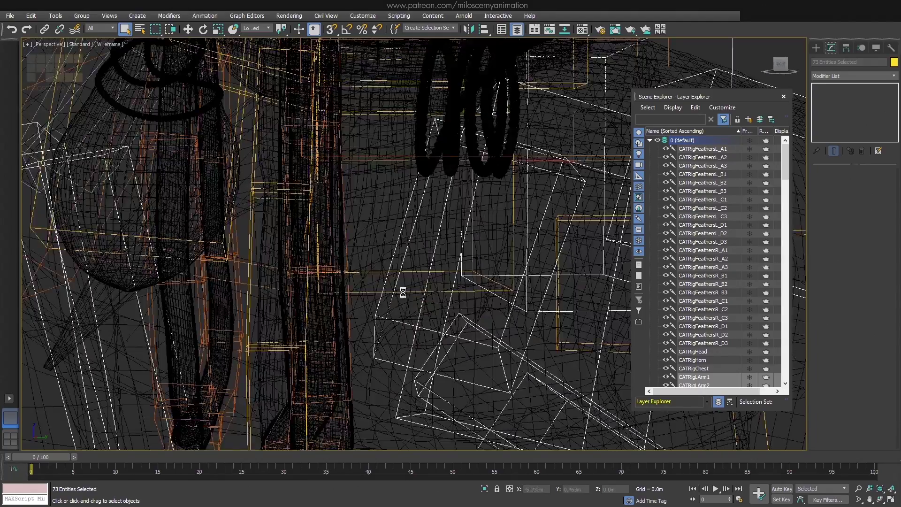
{"action": "scroll", "coordinate": [330, 260], "scroll_direction": "down", "scroll_amount": 3}
{"action": "scroll", "coordinate": [318, 217], "scroll_direction": "down", "scroll_amount": 2}
{"action": "middle_click_drag", "start_coordinate": [318, 217], "coordinate": [396, 346]}
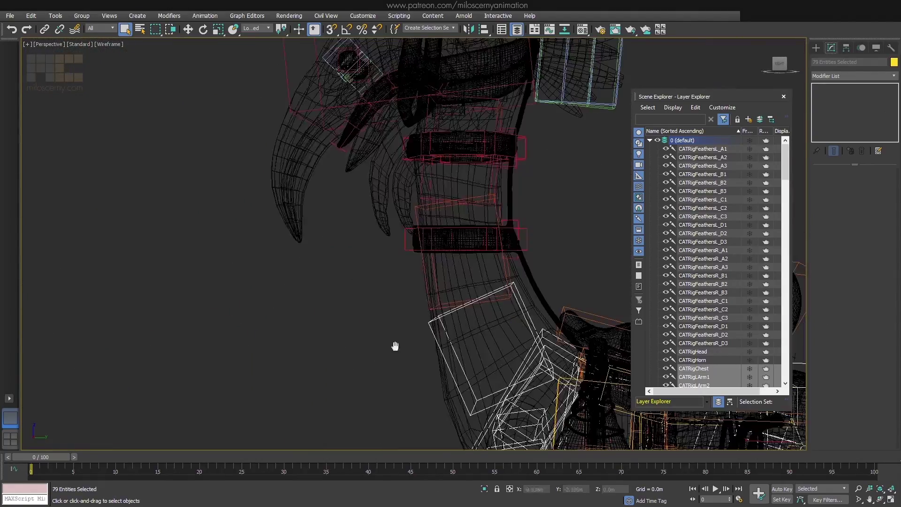
{"action": "scroll", "coordinate": [476, 185], "scroll_direction": "up", "scroll_amount": 3}
{"action": "middle_click_drag", "start_coordinate": [509, 279], "coordinate": [257, 182], "text": "alt"}
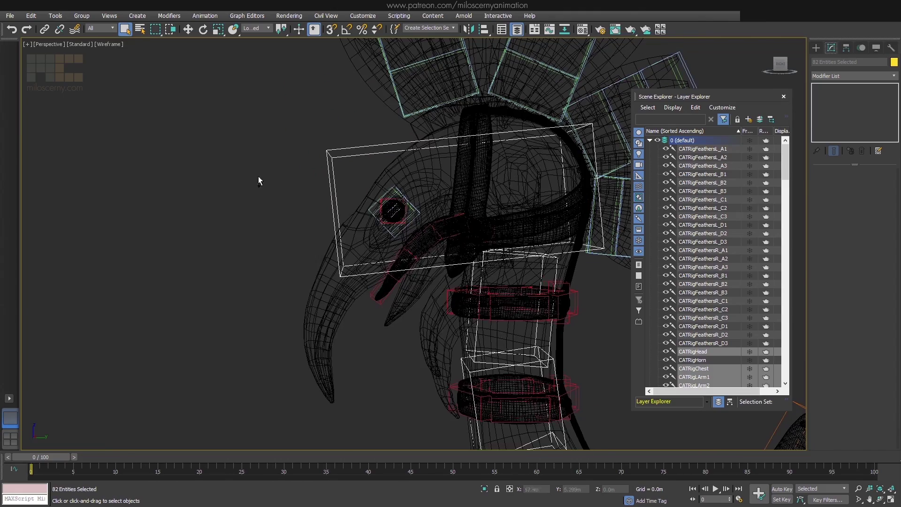
{"action": "left_click", "coordinate": [389, 284], "text": "alt"}
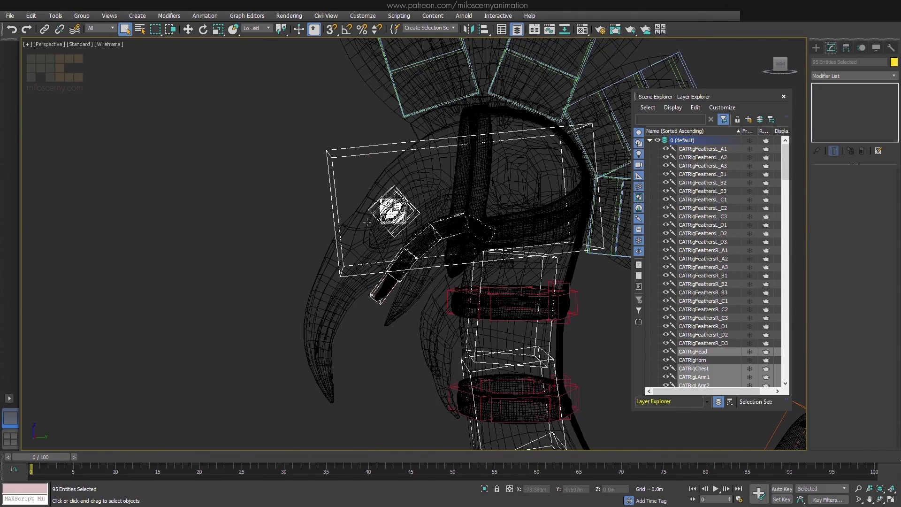
{"action": "scroll", "coordinate": [389, 284], "scroll_direction": "up", "scroll_amount": 4}
{"action": "scroll", "coordinate": [507, 268], "scroll_direction": "down", "scroll_amount": 8}
{"action": "middle_click_drag", "start_coordinate": [512, 217], "coordinate": [520, 281], "text": "alt"}
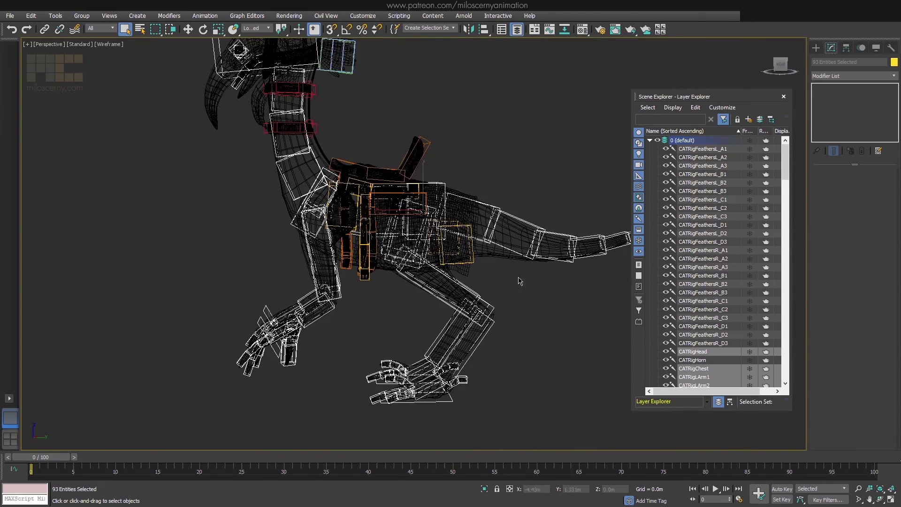
{"action": "left_click", "coordinate": [748, 120]}
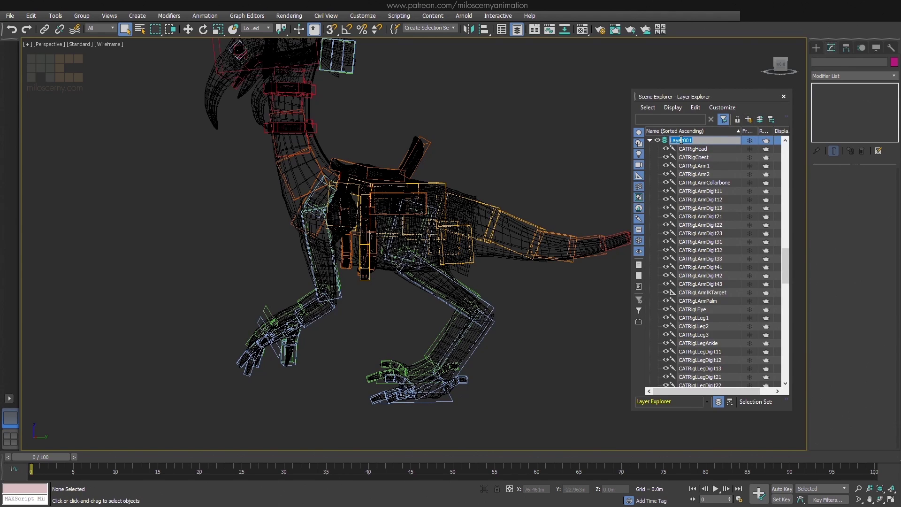
Select the remaining feather, horn and prop bones in the default layer and create a new layer from them.
{"action": "left_click", "coordinate": [649, 140]}
{"action": "scroll", "coordinate": [676, 183], "scroll_direction": "up", "scroll_amount": 4}
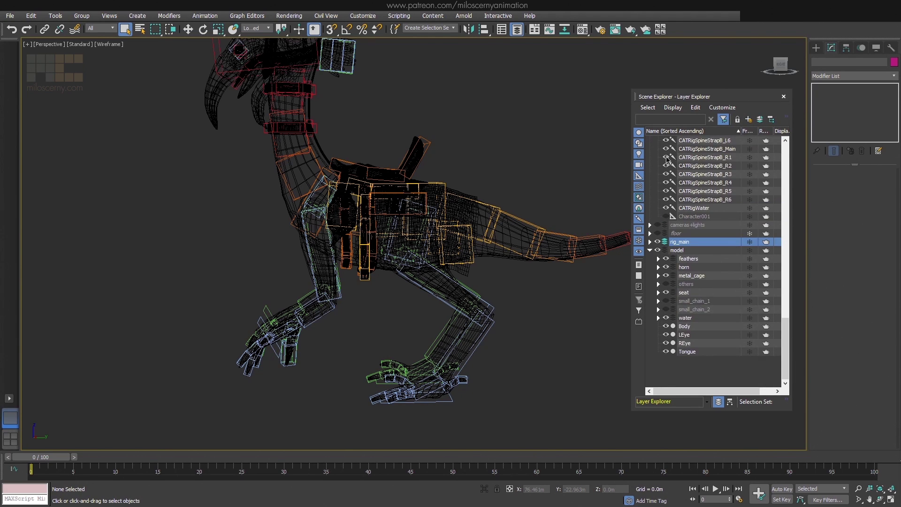
{"action": "left_click", "coordinate": [697, 217]}
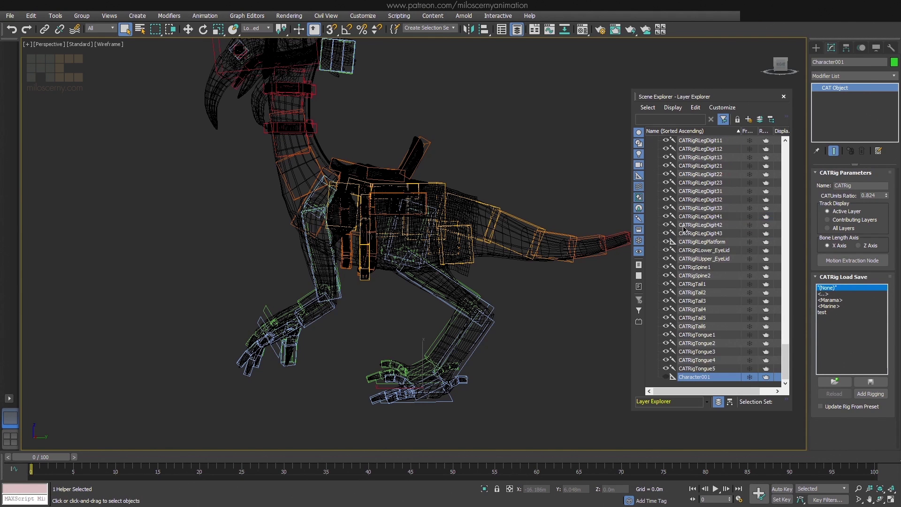
{"action": "scroll", "coordinate": [685, 227], "scroll_direction": "up", "scroll_amount": 10}
{"action": "left_click", "coordinate": [694, 211]}
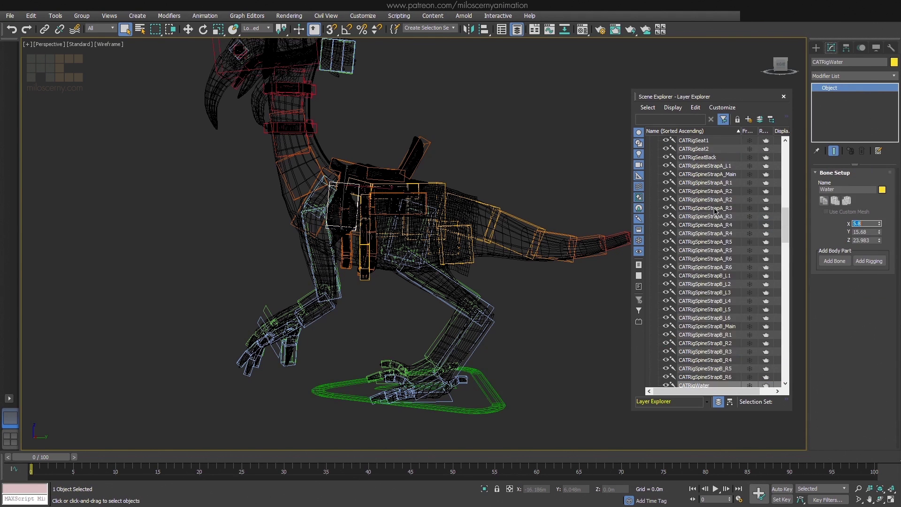
{"action": "scroll", "coordinate": [704, 188], "scroll_direction": "up", "scroll_amount": 10}
{"action": "double_click", "coordinate": [726, 139]}
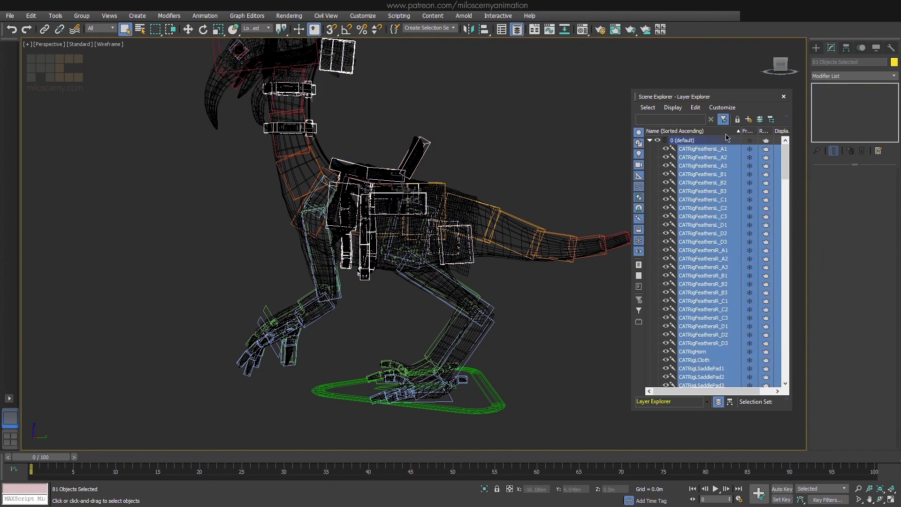
{"action": "left_click", "coordinate": [749, 120]}
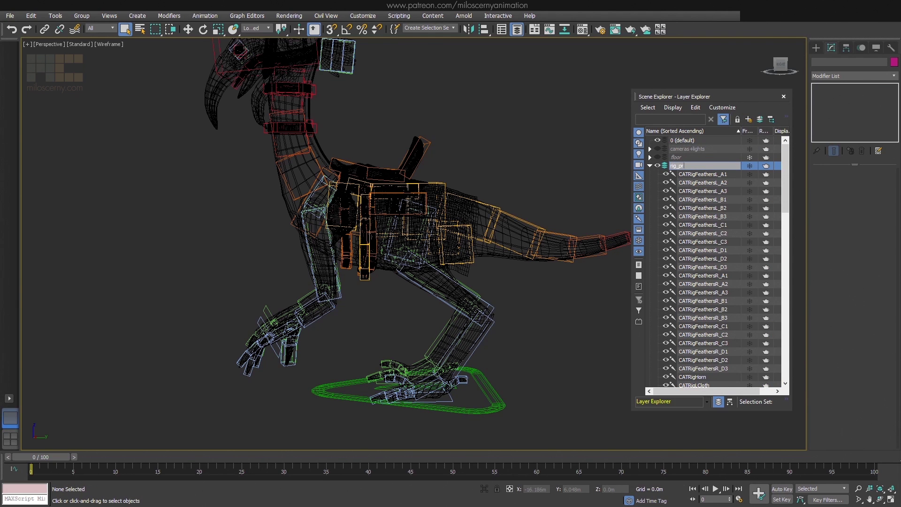
Collapse rig_props in the Layer Explorer and switch back to Edged Faces shading.
{"action": "left_click", "coordinate": [657, 166]}
{"action": "key", "text": "F3"}
{"action": "scroll", "coordinate": [563, 217], "scroll_direction": "down", "scroll_amount": 2}
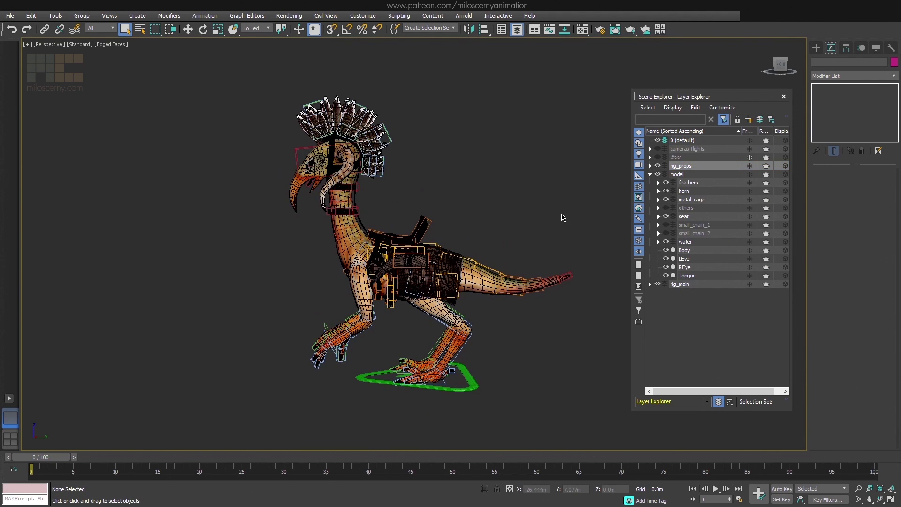